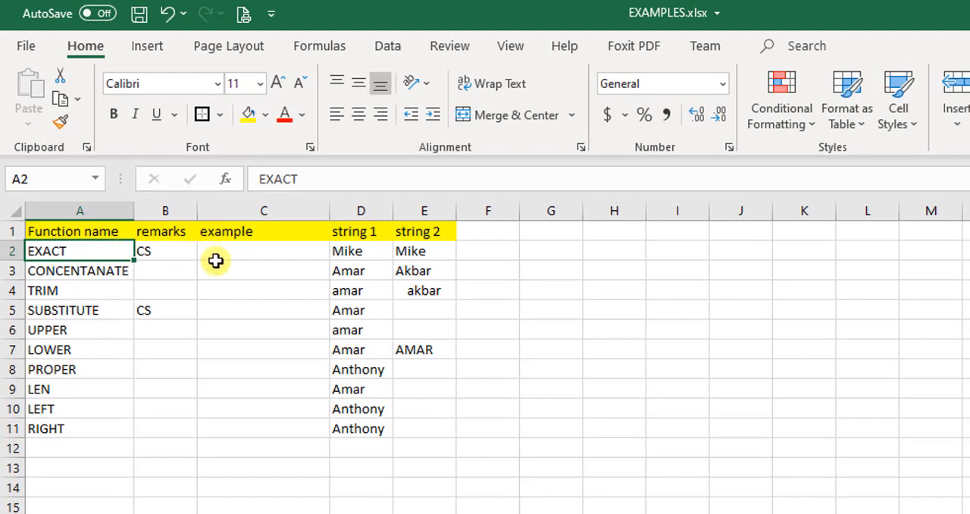
left_click(223, 255)
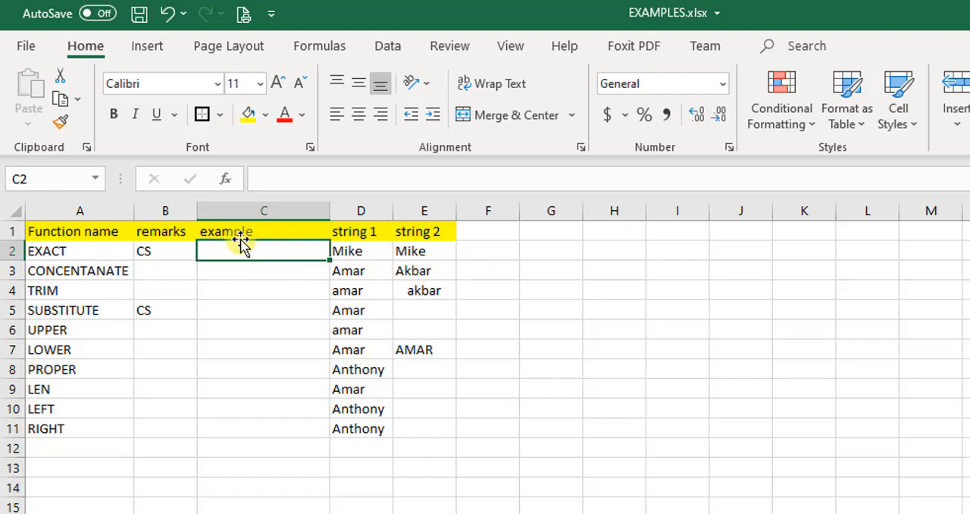
left_click(160, 258)
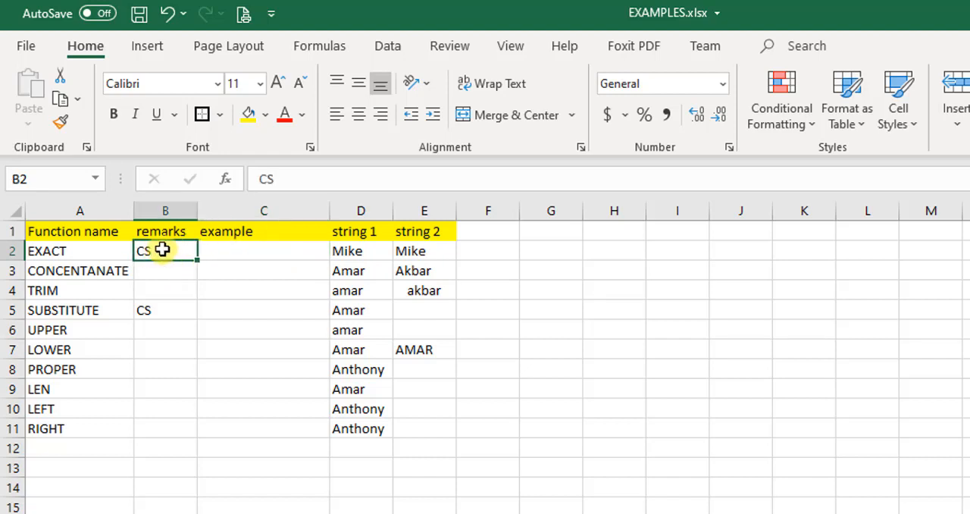
left_click(267, 247)
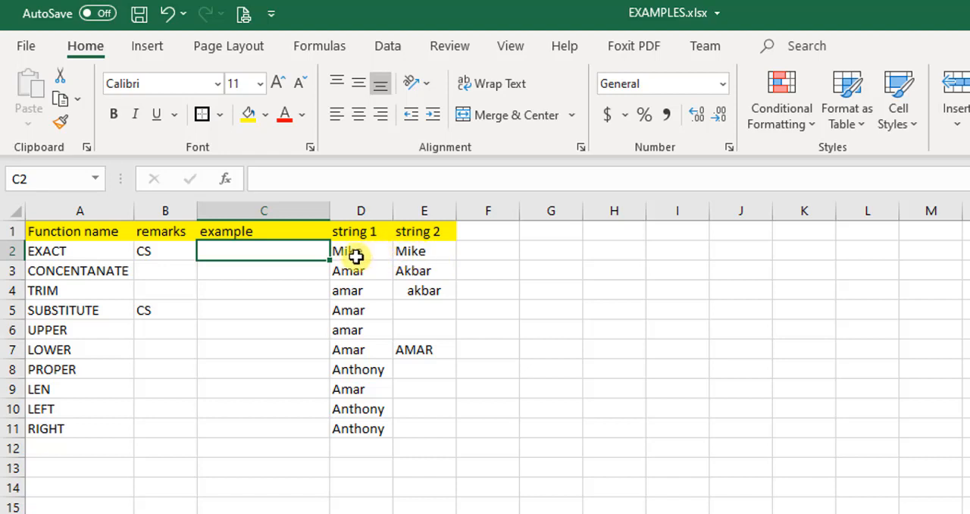
left_click(411, 250)
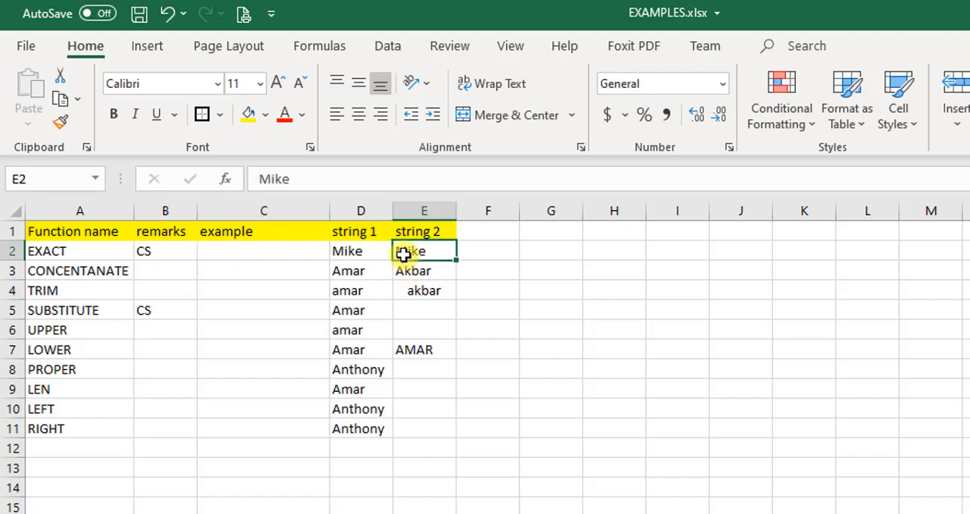
left_click(356, 256)
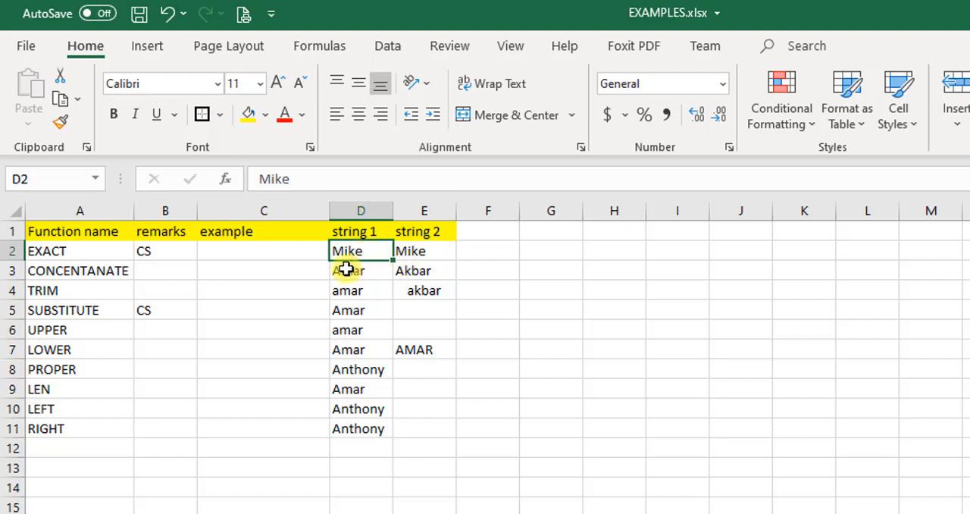
Enter an EXACT formula in C2 that compares the strings in D2 and E2
left_click(269, 254)
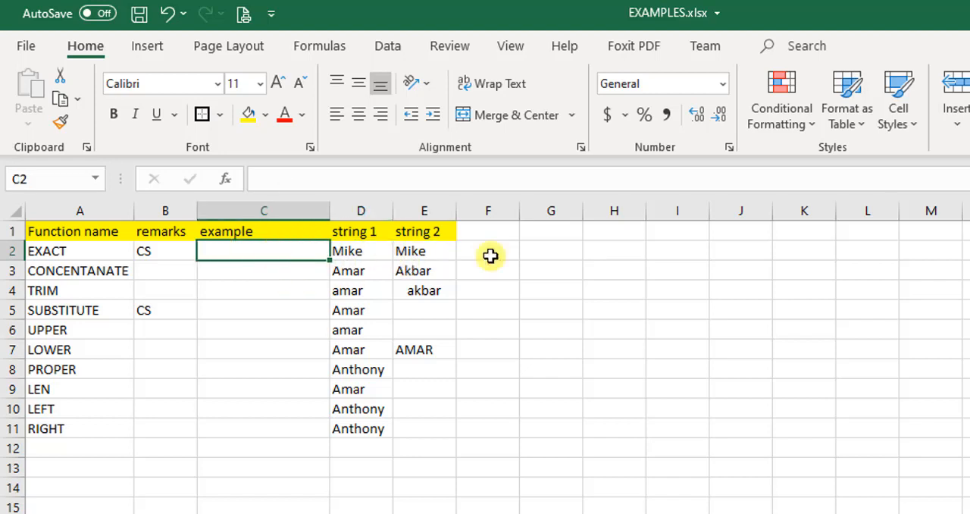
type("=ex")
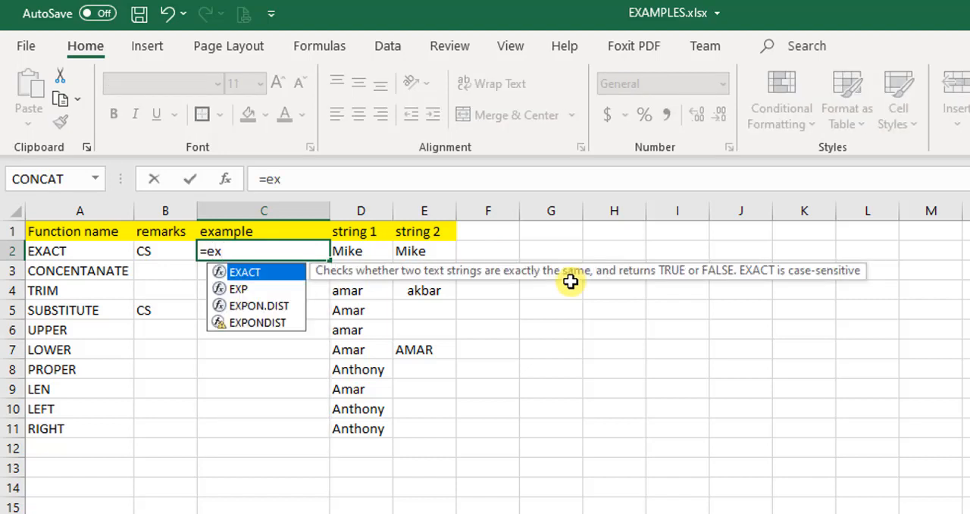
key("Tab")
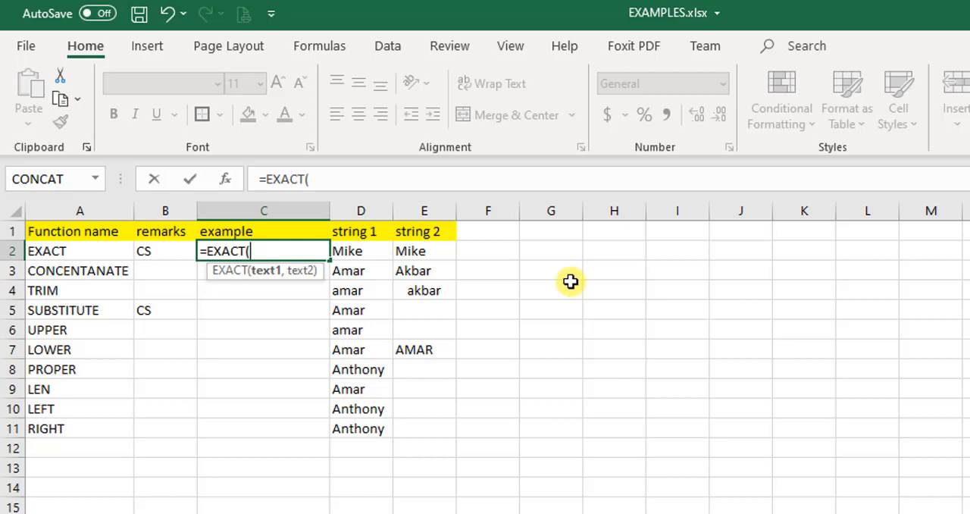
key("Right")
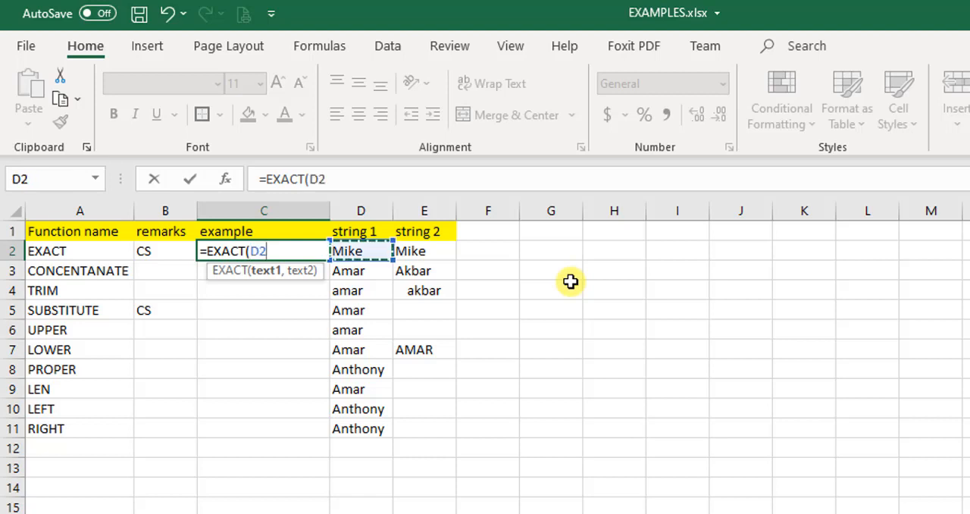
type(",")
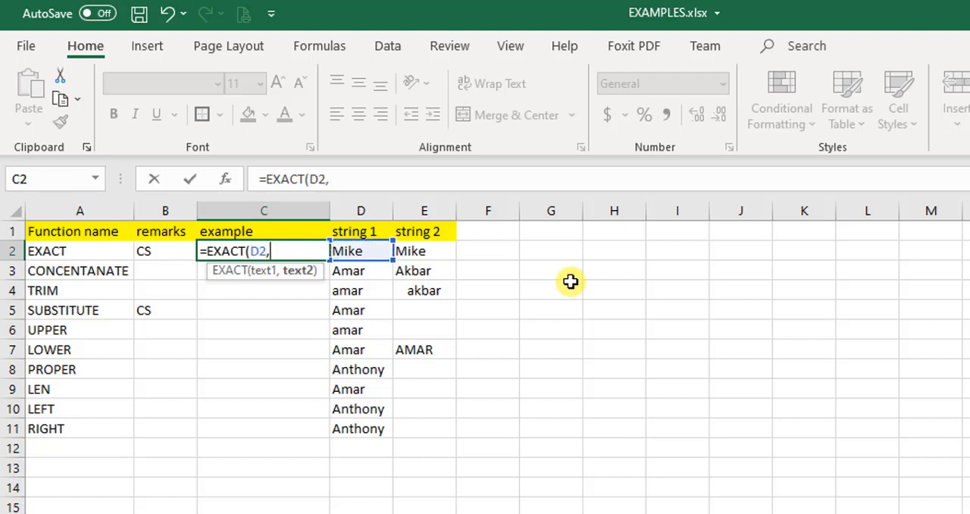
key("Right")
key("Right")
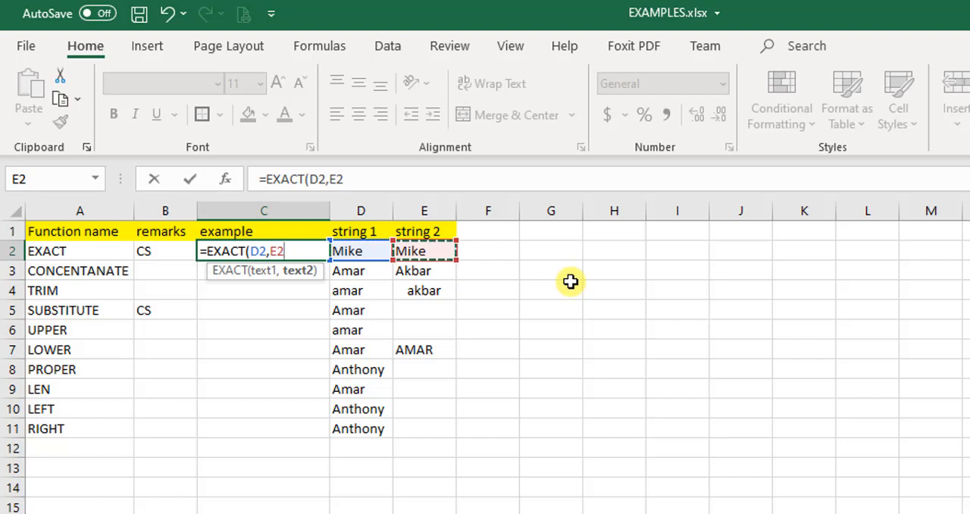
type(")")
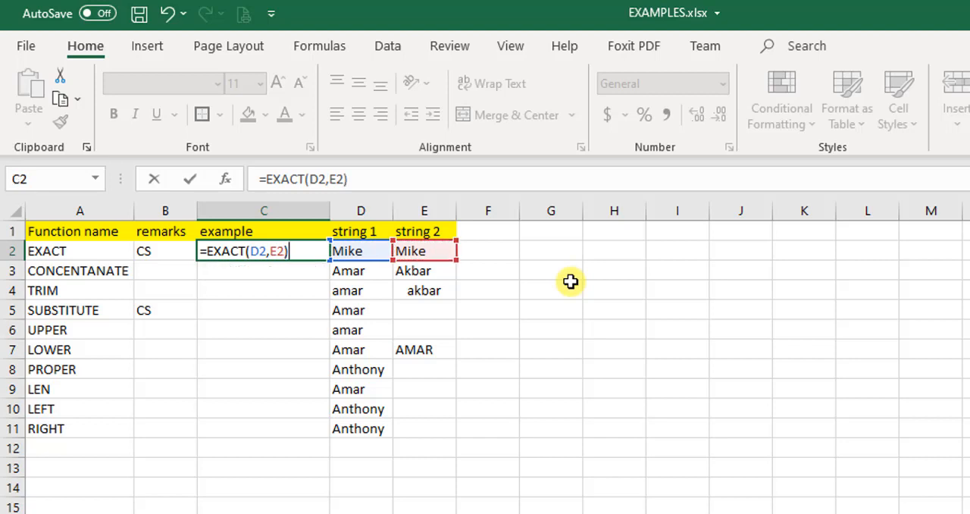
key("Return")
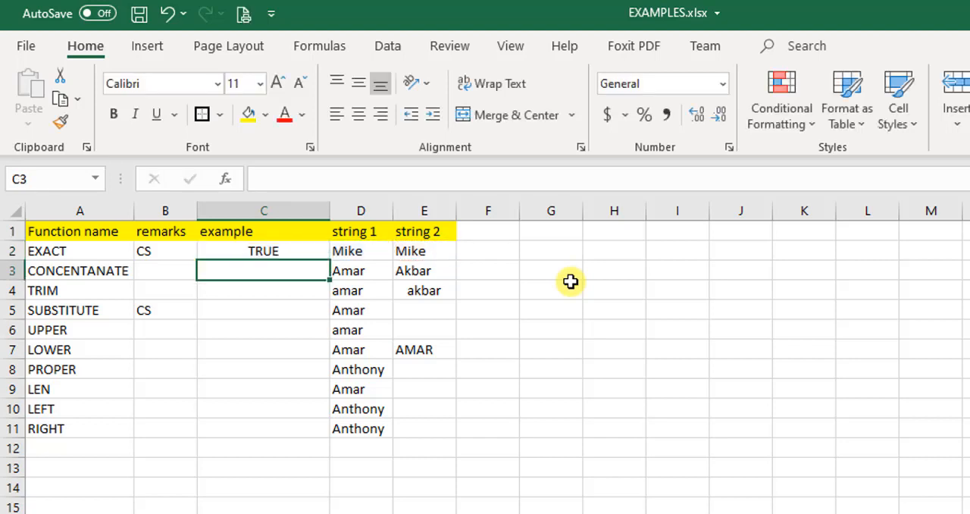
Replace string 2 in E2 with an all-lowercase spelling of the name in D2
key("Up")
key("Down")
key("Up")
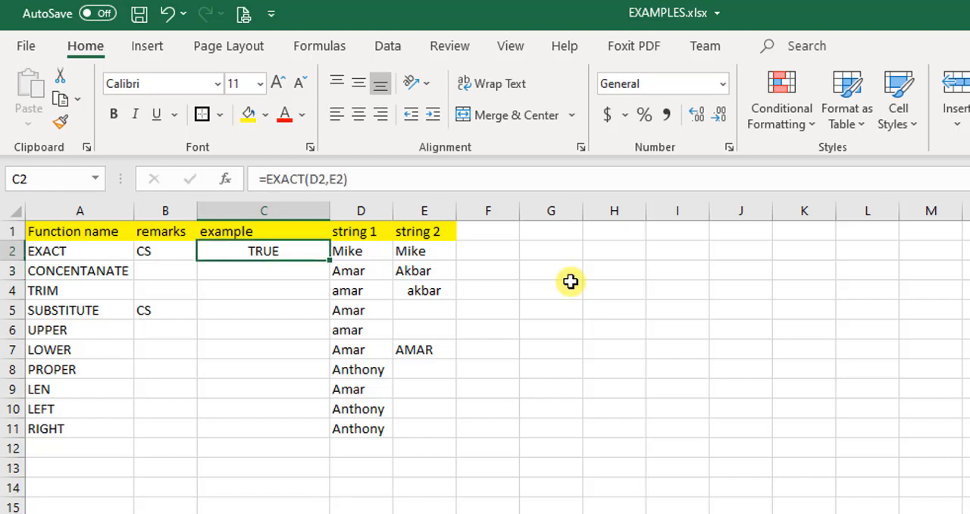
key("Right")
key("Right")
key("Left")
key("Right")
key("Left")
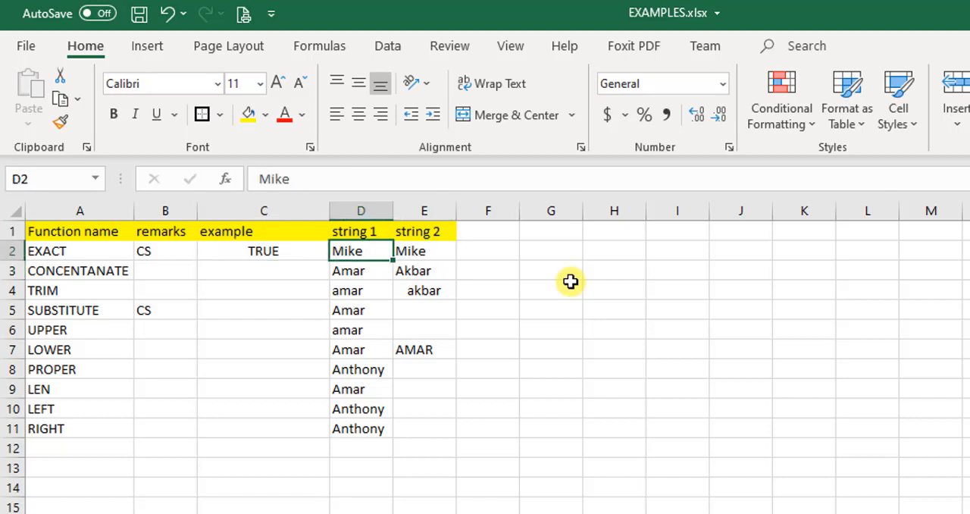
key("Right")
type("m")
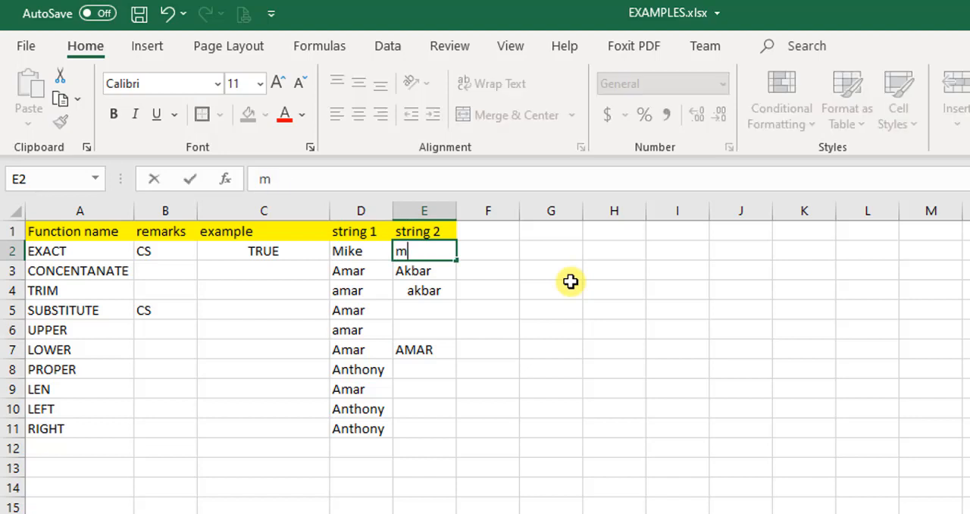
type("ike")
key("Return")
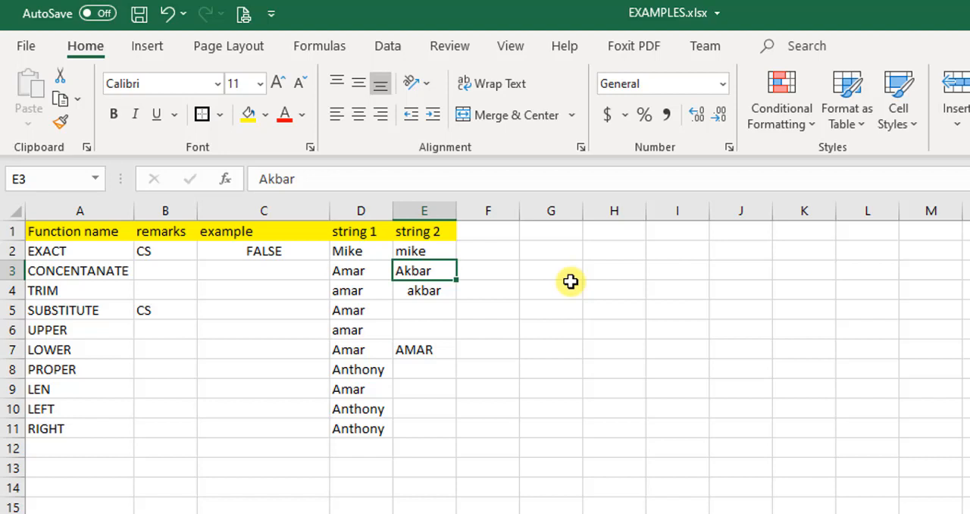
Examine the EXACT result in C2 against its two strings, and check the two strings in row 3
key("Up")
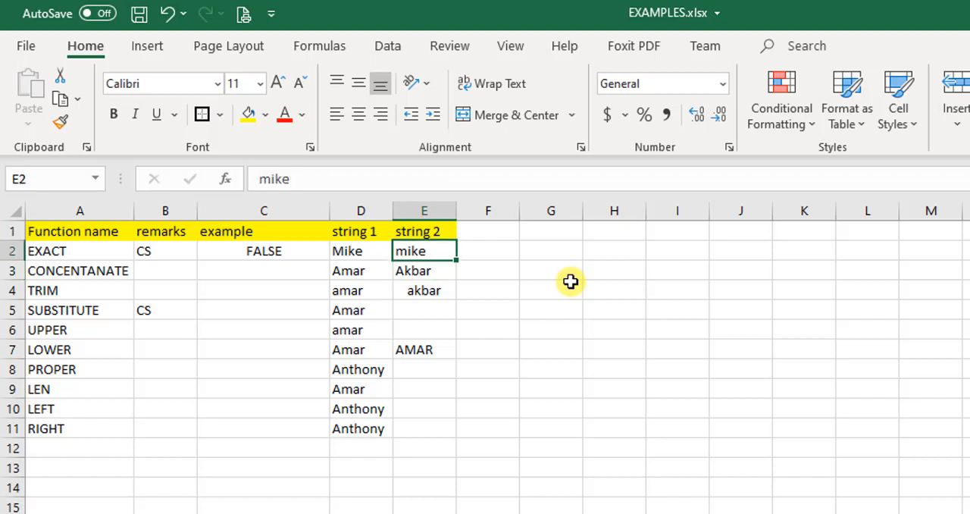
key("Left")
key("Left")
key("Right")
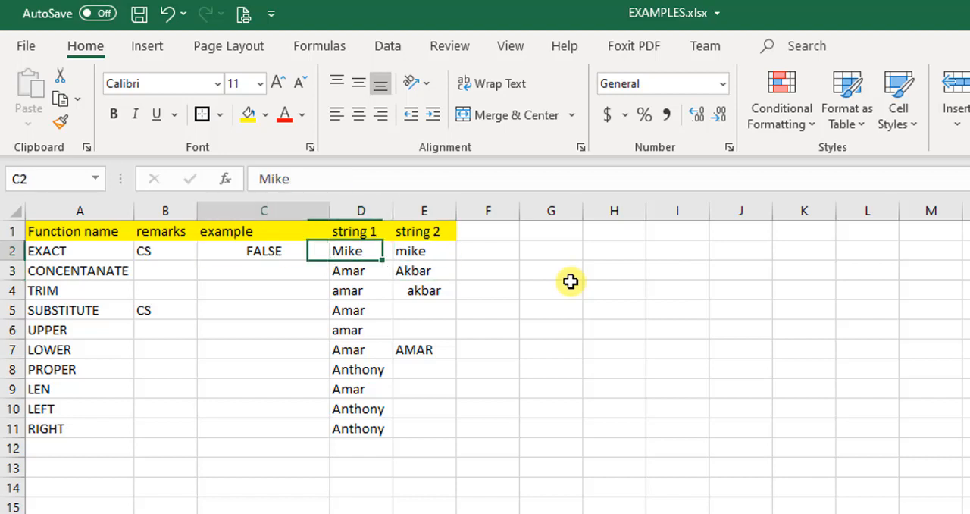
key("Left")
key("Down")
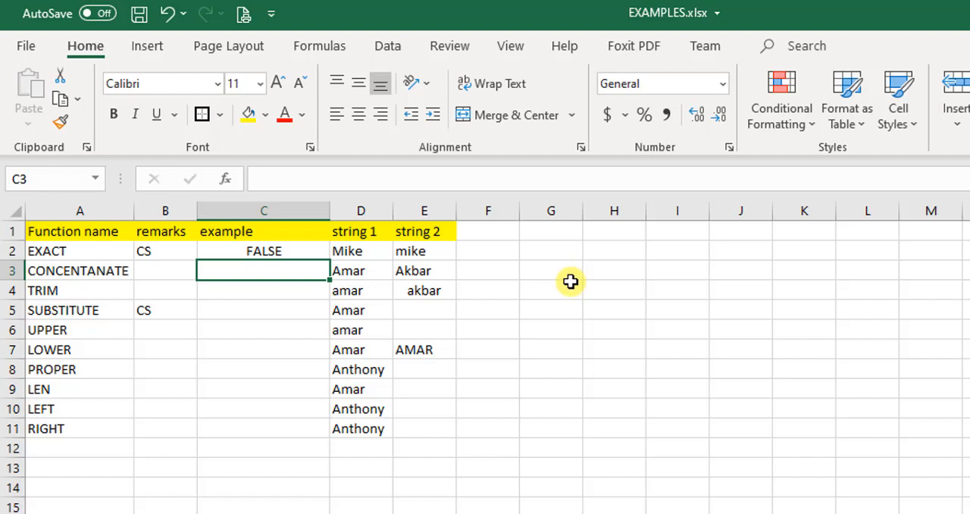
key("Left")
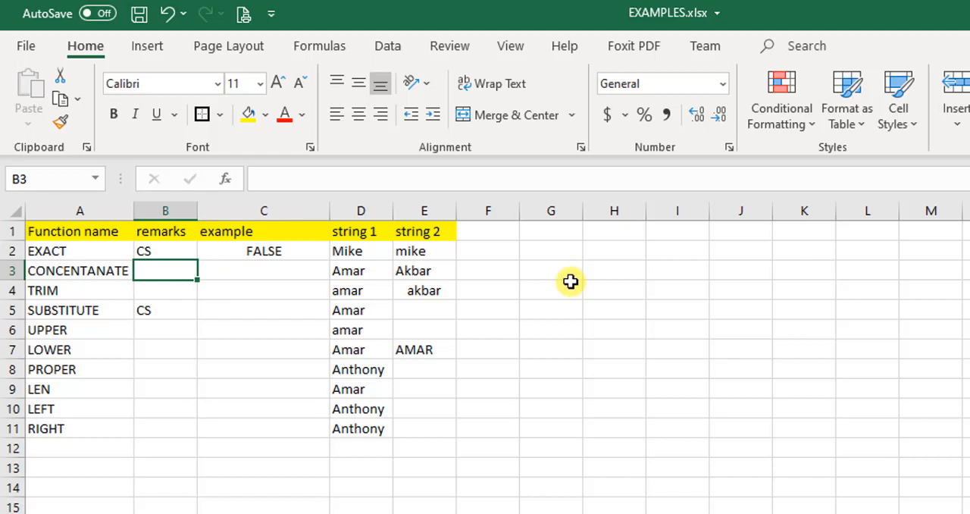
key("Right")
key("Right")
key("Right")
key("Left")
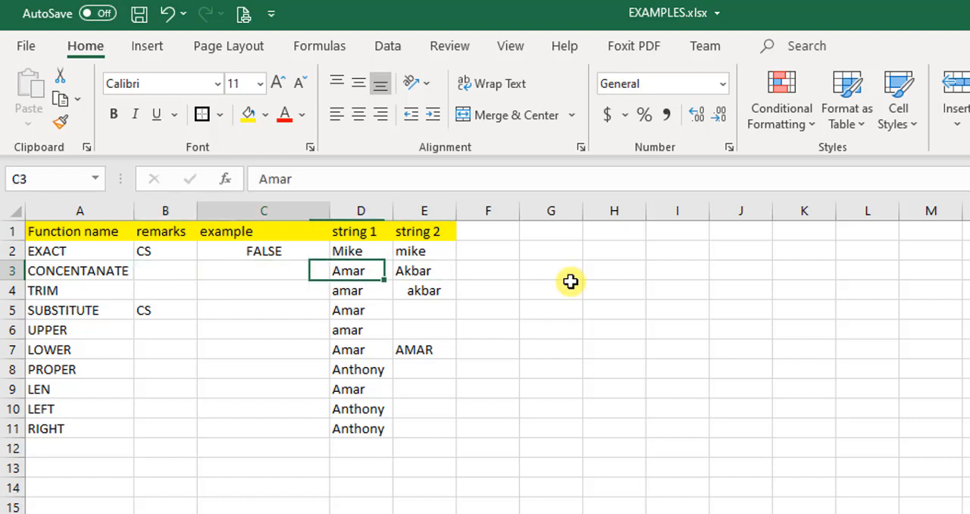
Enter a CONCATENATE formula in C3 that joins the strings in D3 and E3
key("Left")
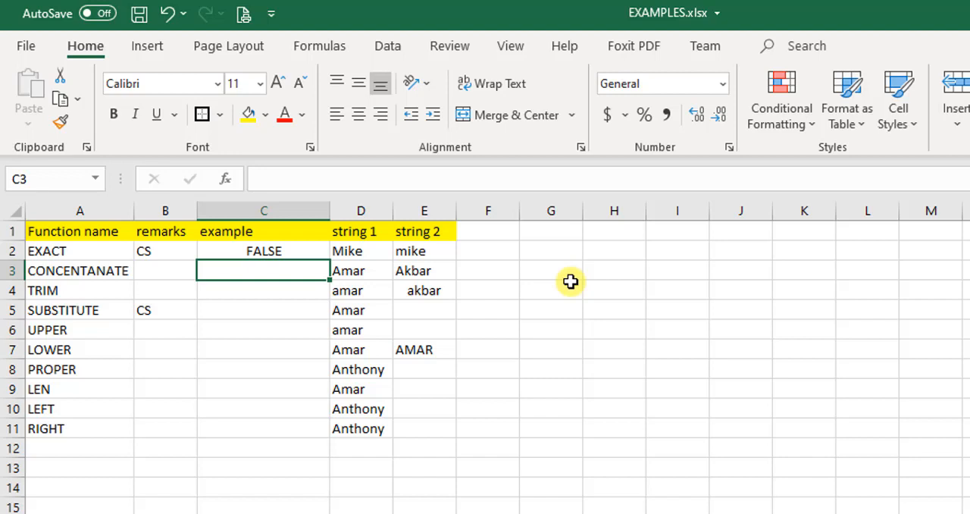
type("=")
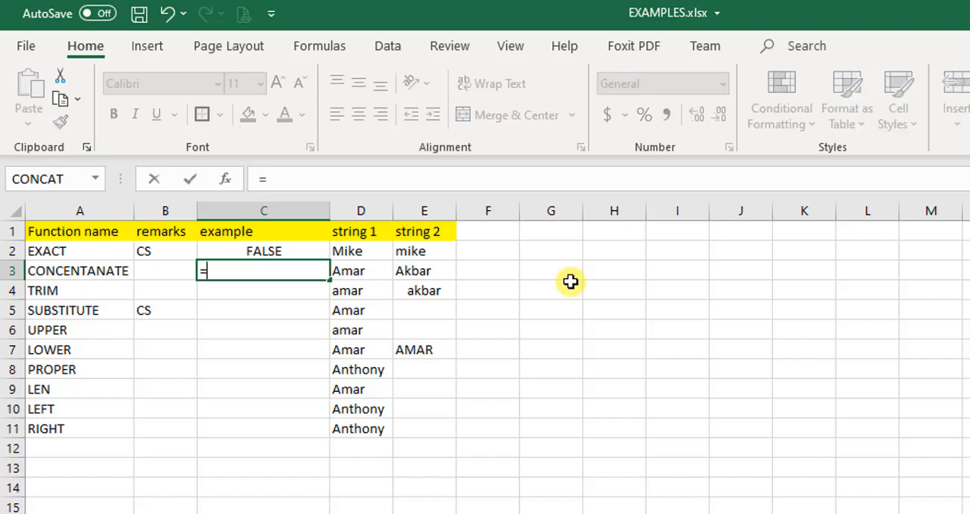
type("con")
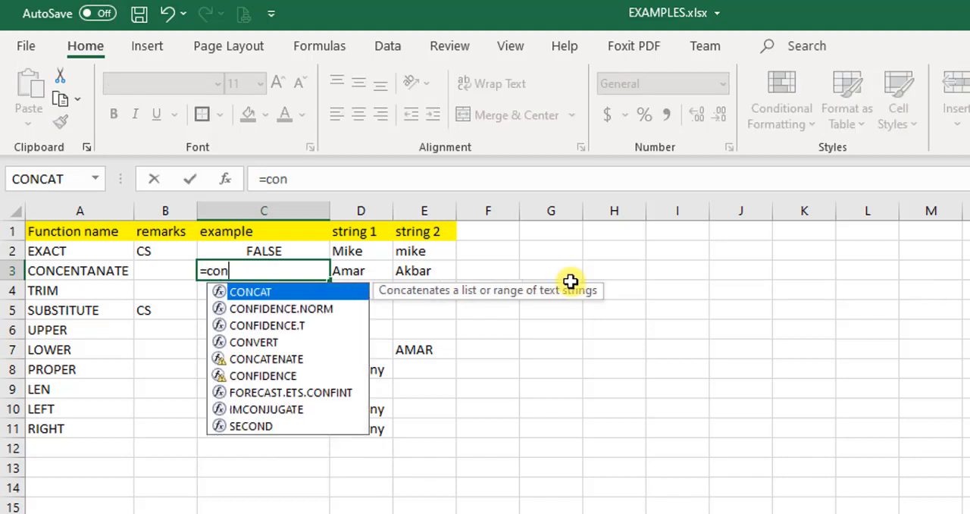
type("t")
key("BackSpace")
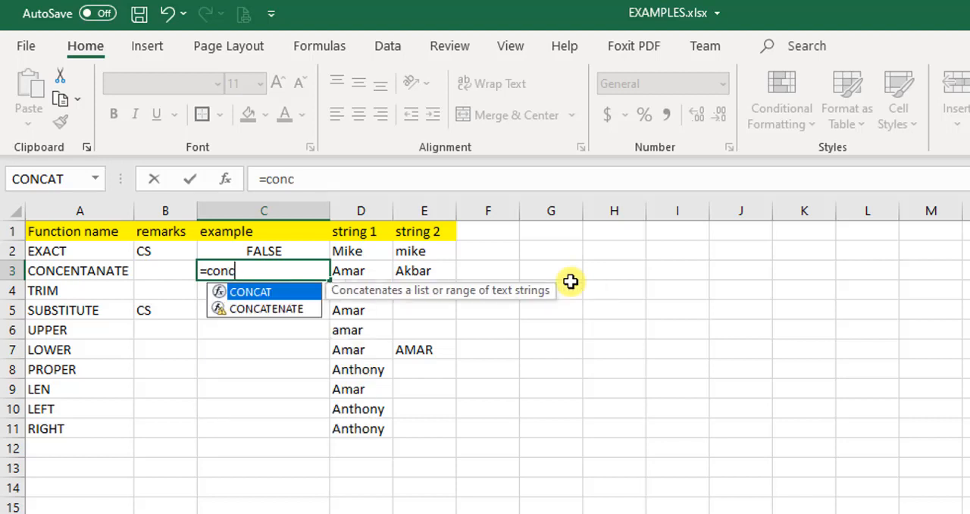
type("c")
key("Down")
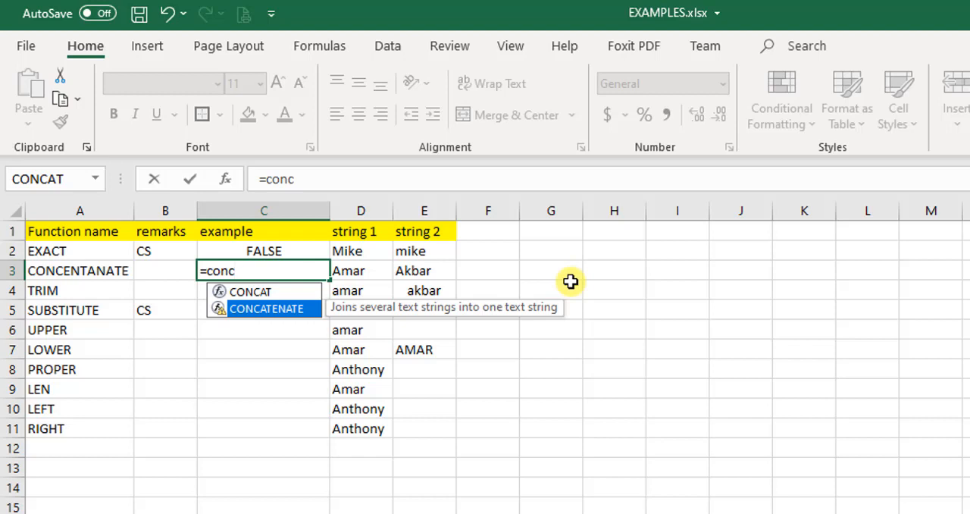
key("Tab")
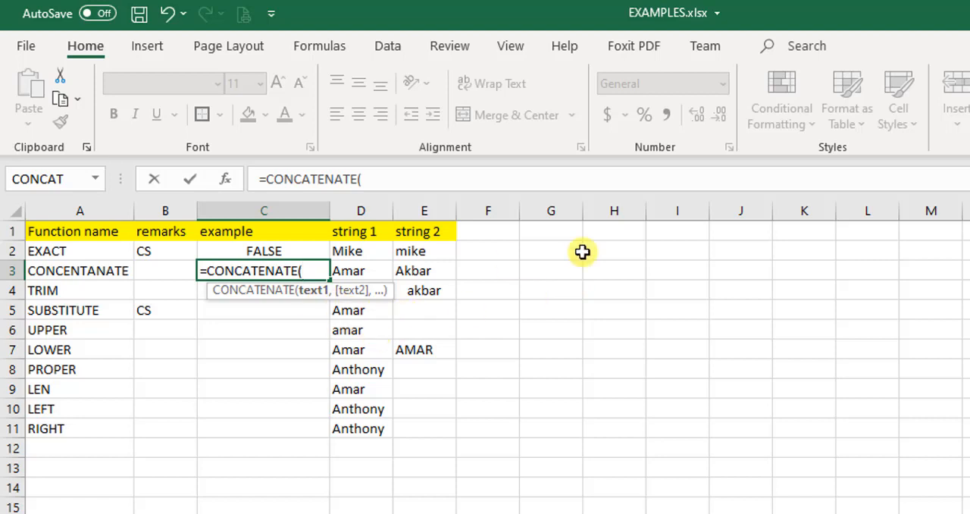
key("Right")
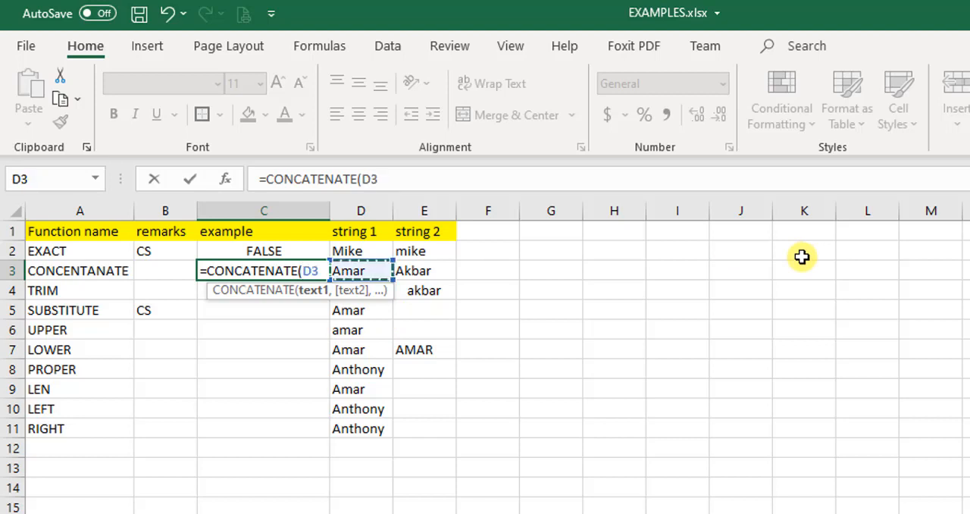
type(",")
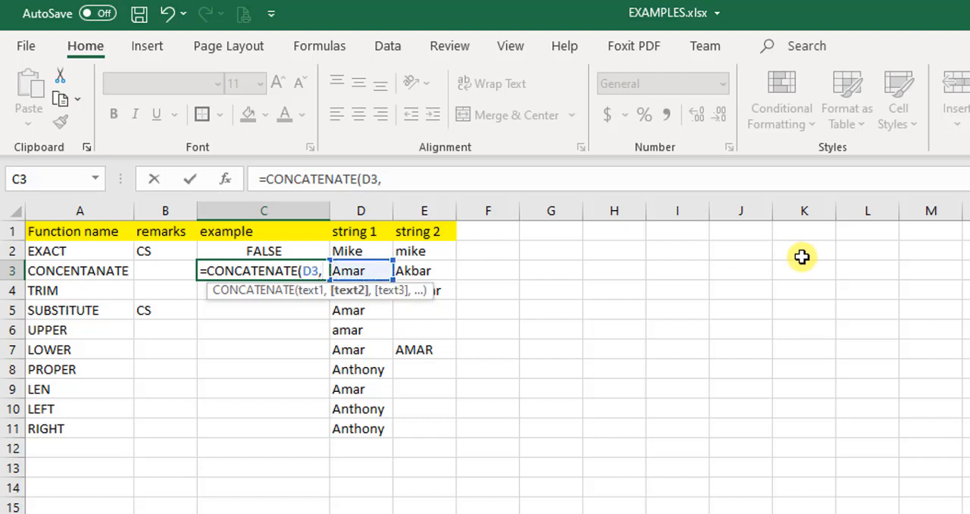
key("Right")
key("Right")
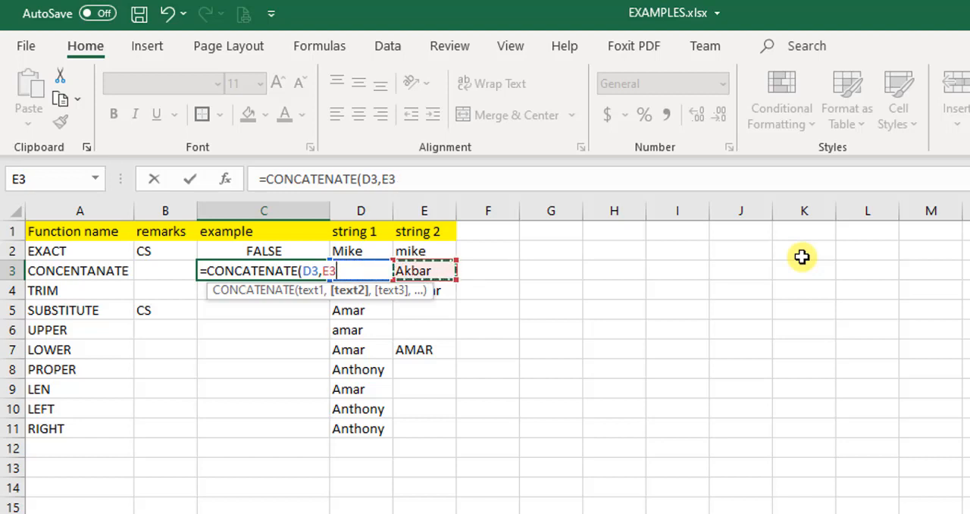
type(")")
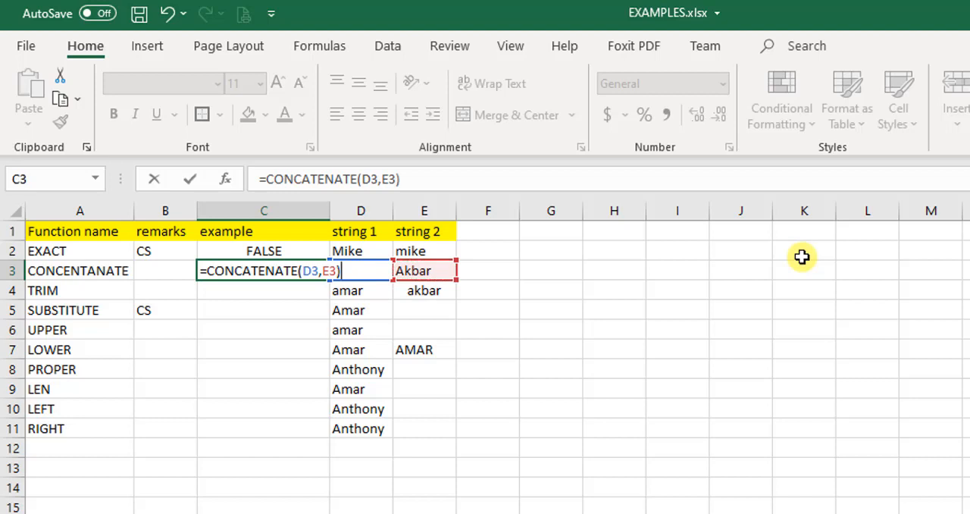
key("Return")
Add a single space in quotes as a separate argument between D3 and E3 in the CONCATENATE formula in C3
key("Up")
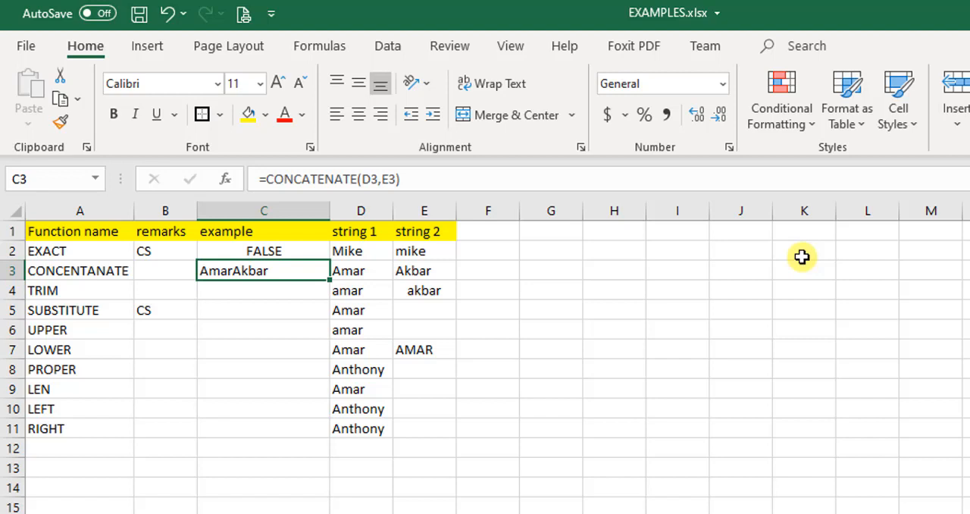
key("F2")
key("Left")
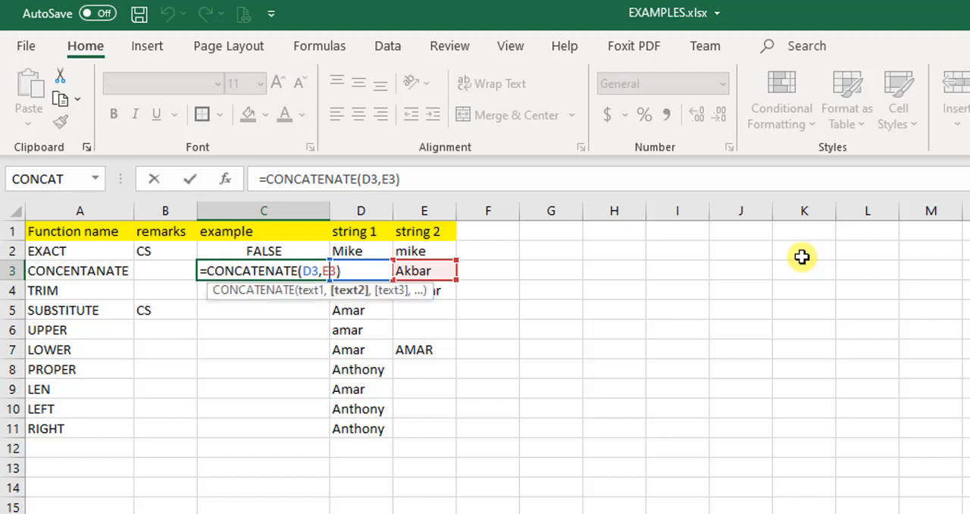
key("Left")
key("Left")
key("Right")
type("\"")
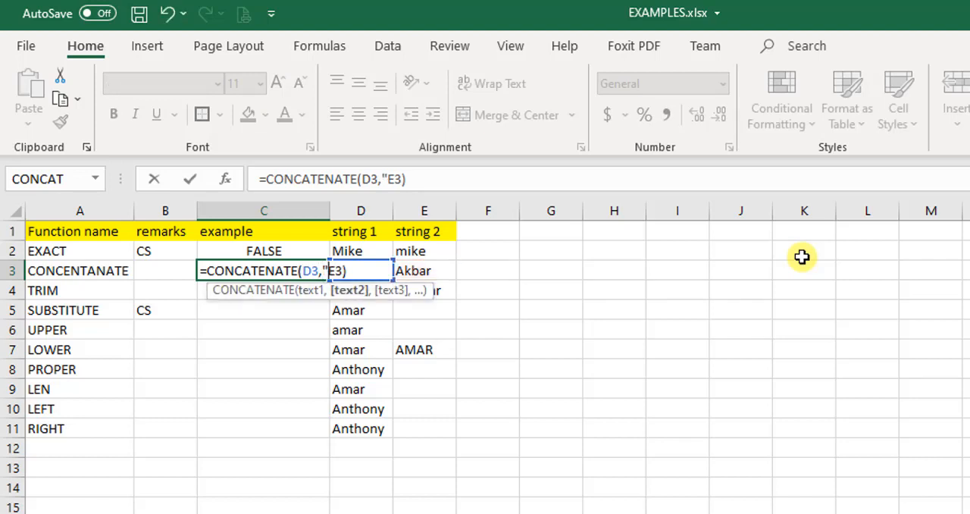
type(" \"")
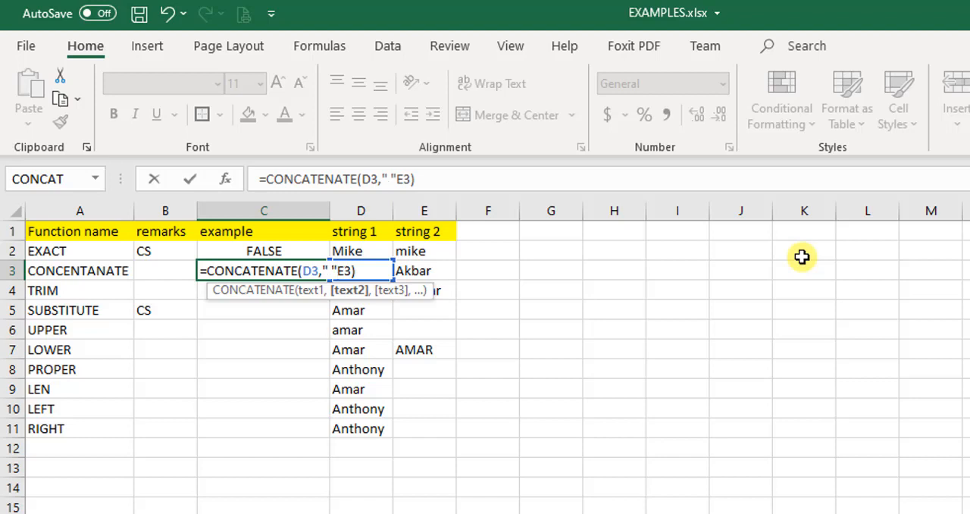
type(",")
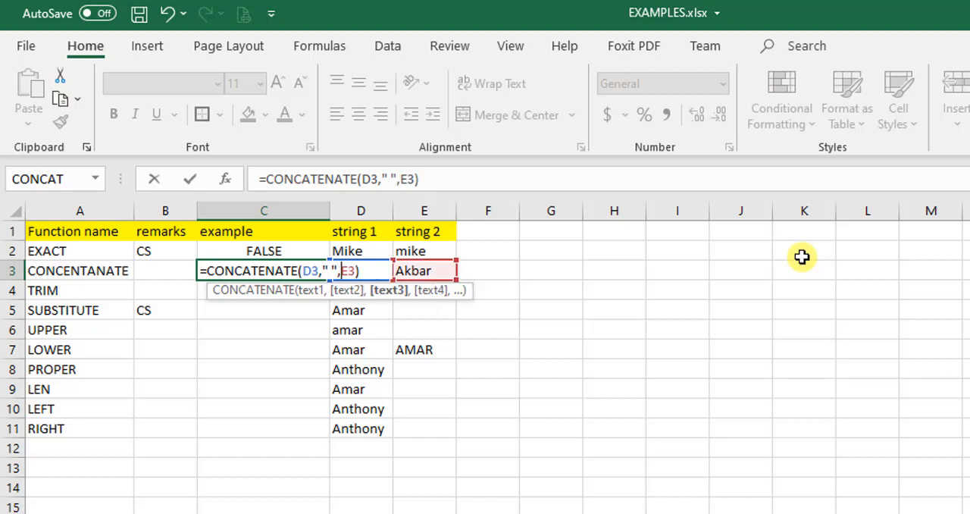
key("Return")
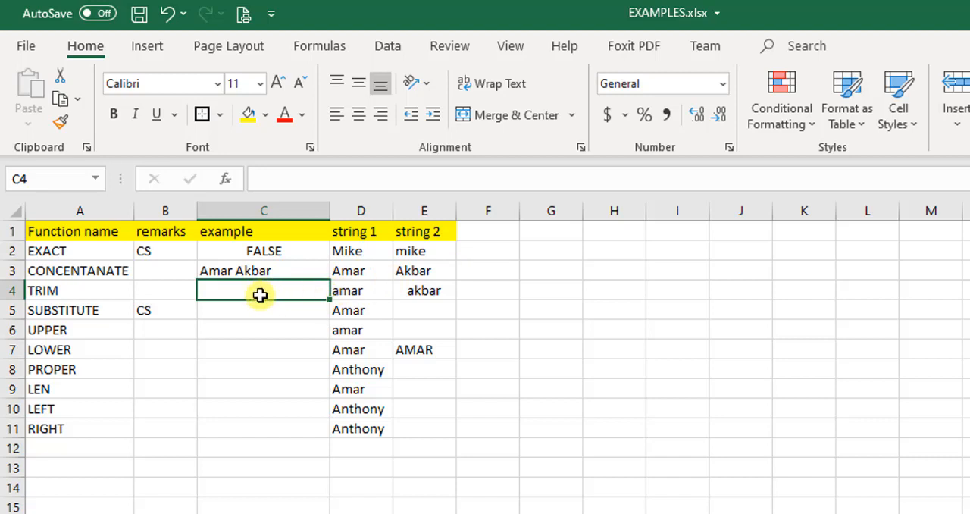
left_click(142, 298)
left_click(65, 285)
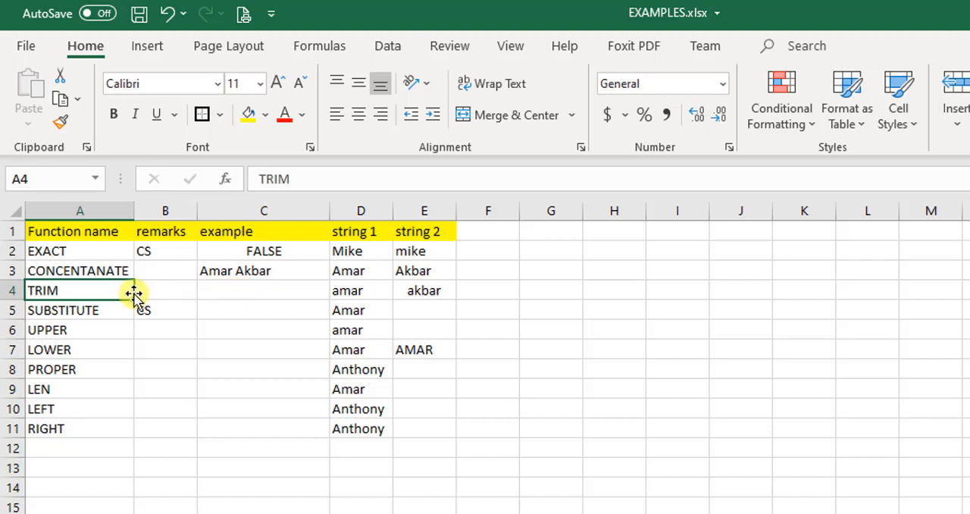
left_click(253, 295)
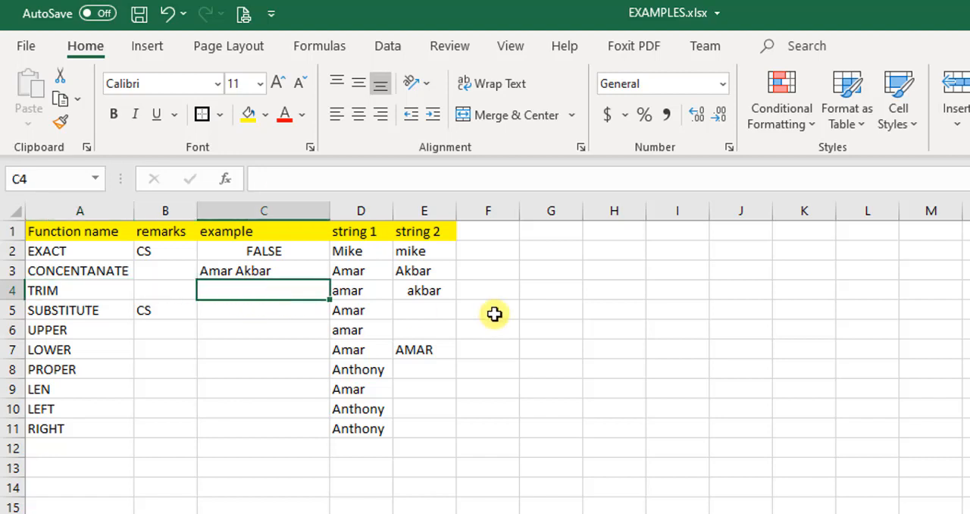
key("F2")
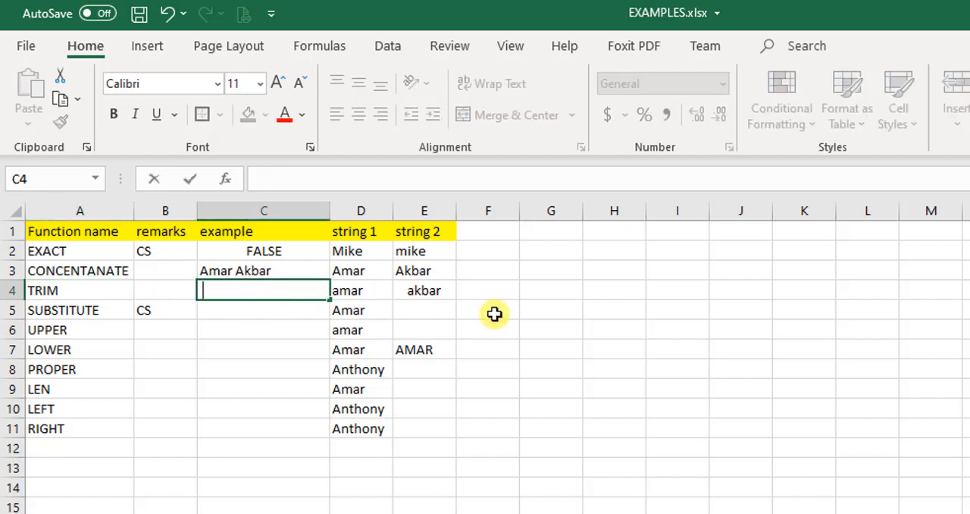
type("nitin is a good boy")
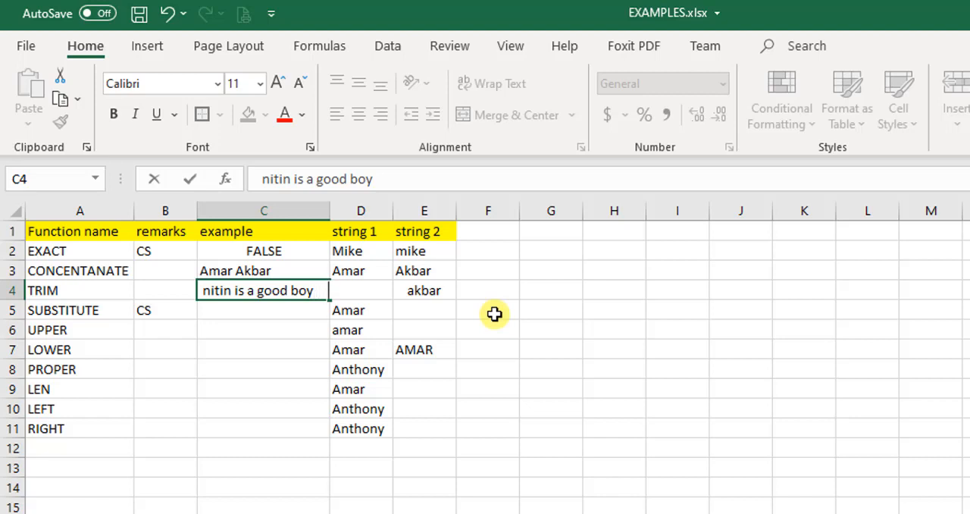
key("Return")
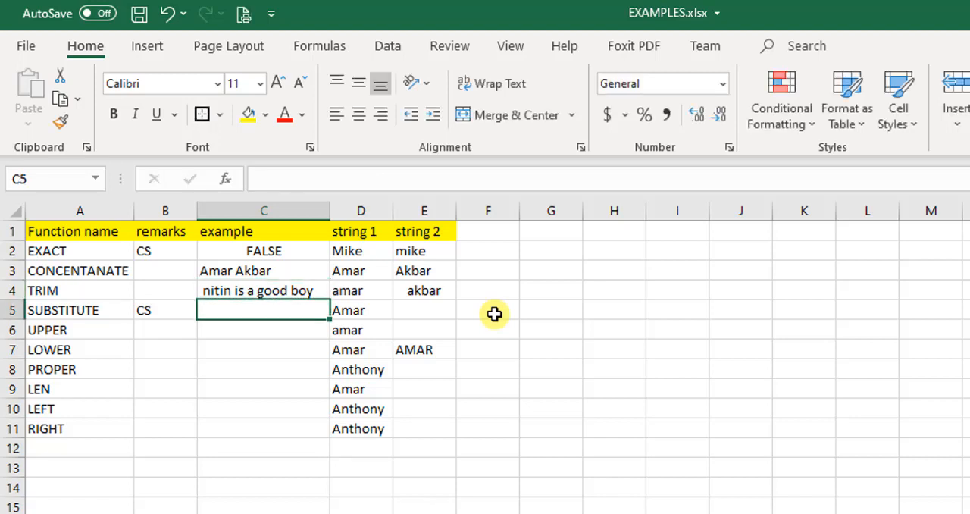
key("Up")
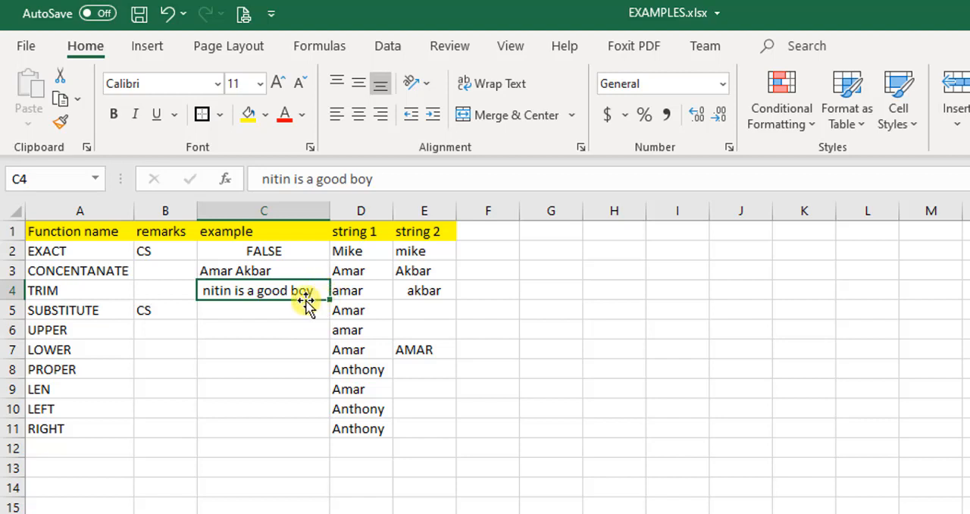
left_click(284, 314)
left_click(293, 288)
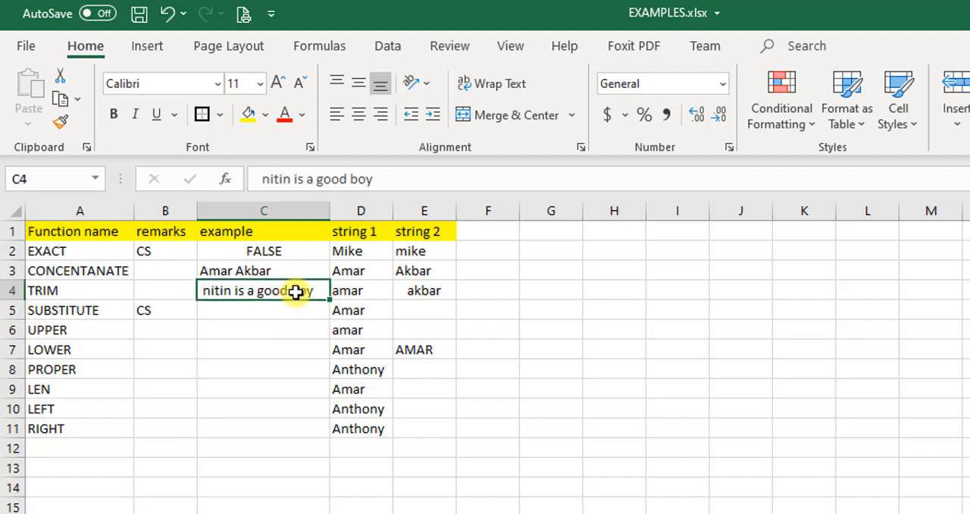
left_click(361, 298)
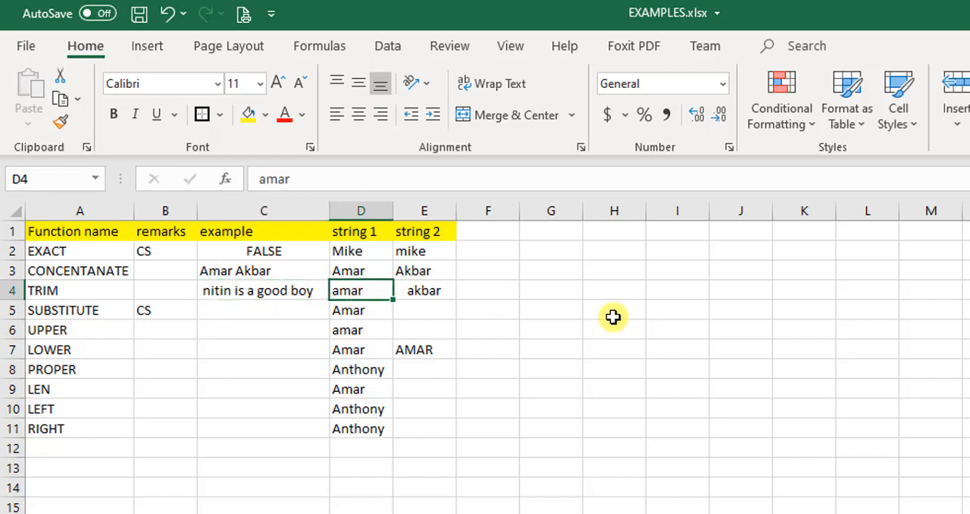
key("Left")
key("Delete")
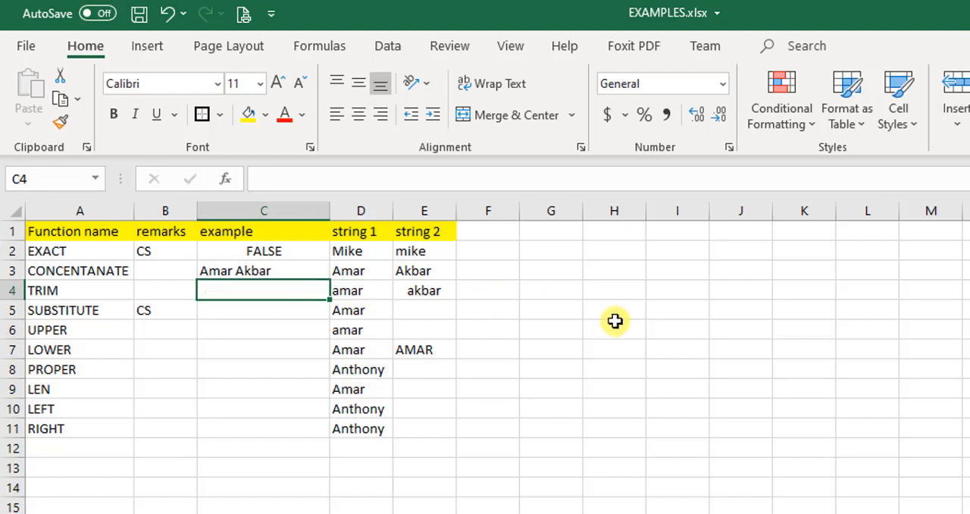
Replace string 1 in D4 with several leading spaces, a first name and "is a good boy", and fit column D to its contents
key("Up")
key("Down")
key("Right")
key("Left")
key("Right")
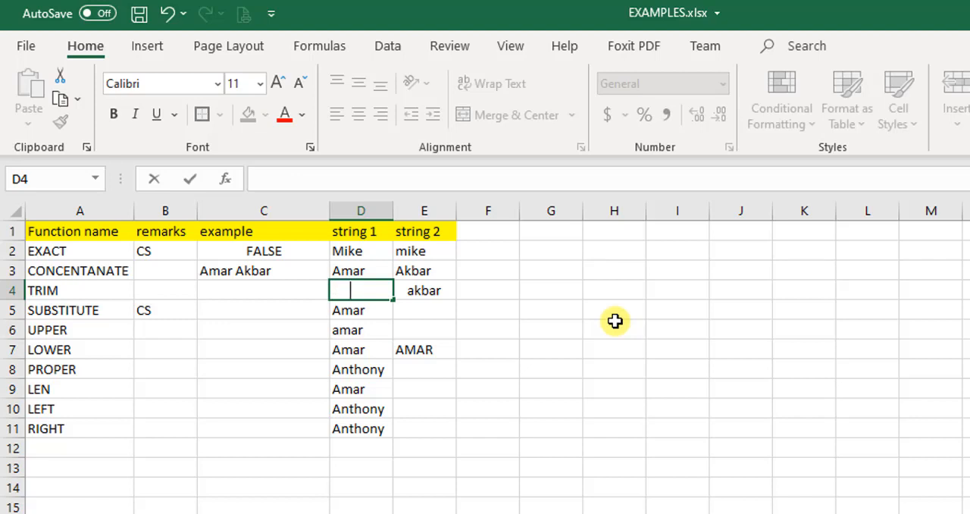
type("Nitin")
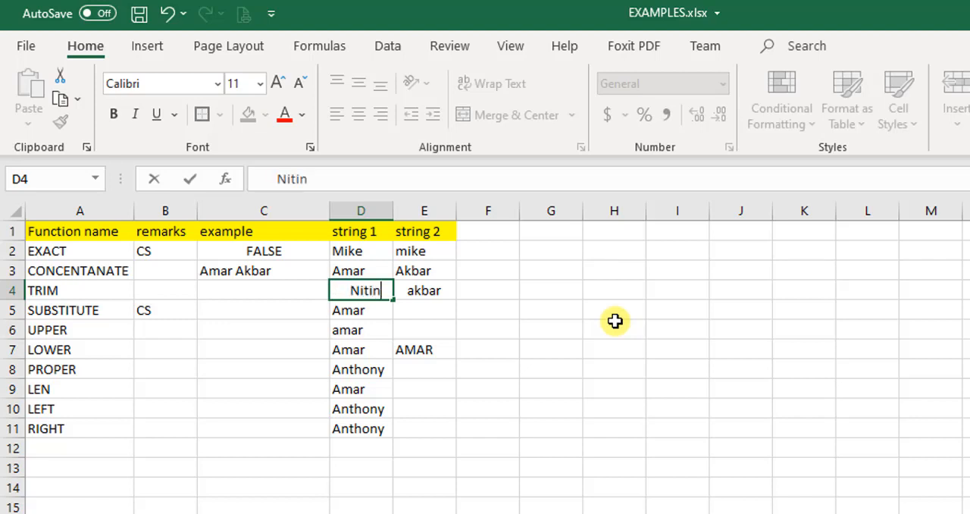
type(" is a")
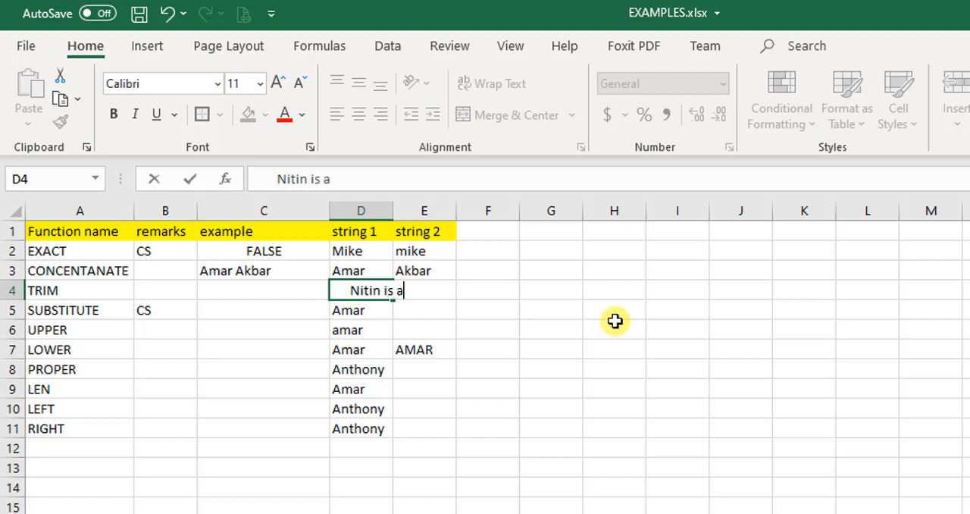
type(" good boy")
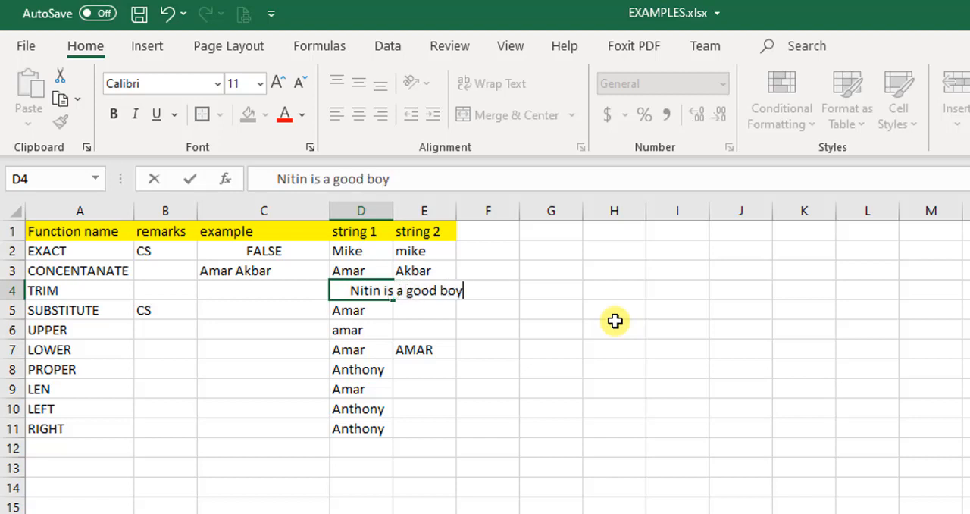
key("Return")
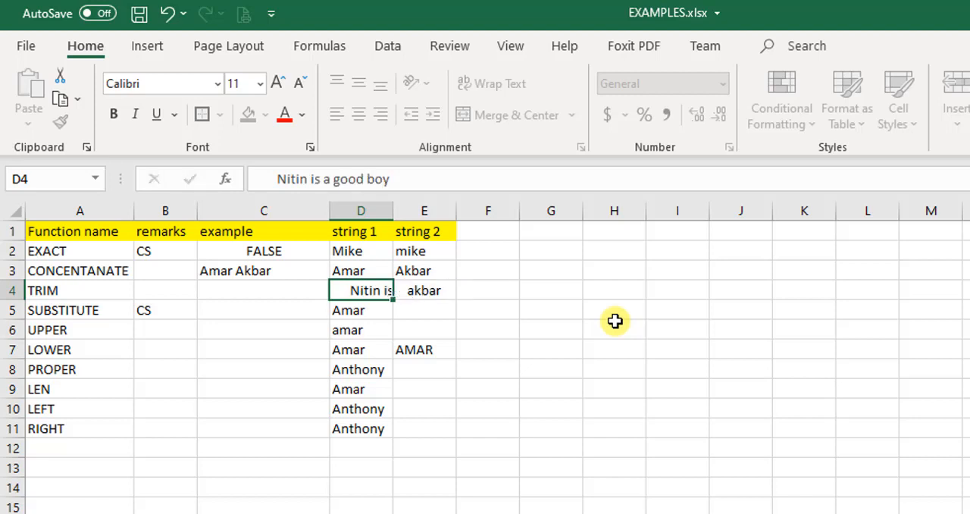
double_click(393, 210)
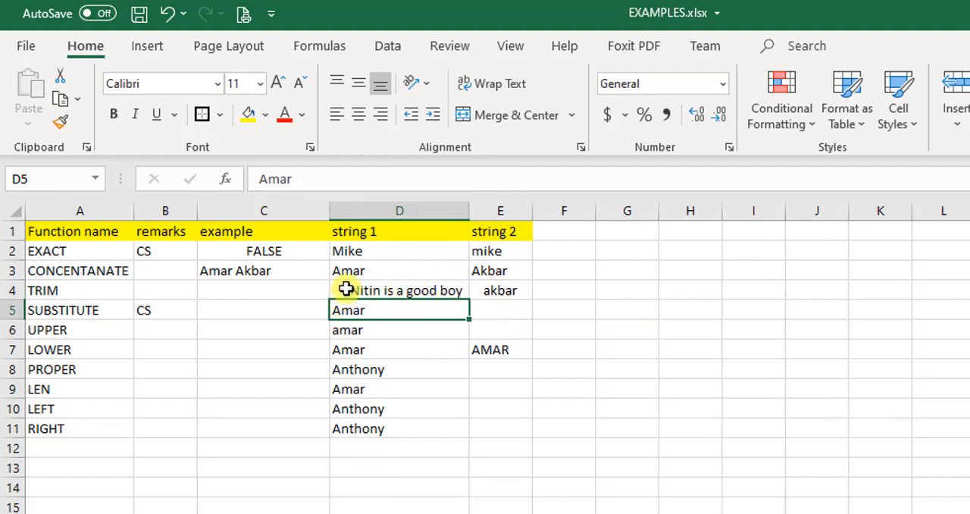
Enter a TRIM formula in C4 that removes the extra spaces from the string in D4
left_click(263, 295)
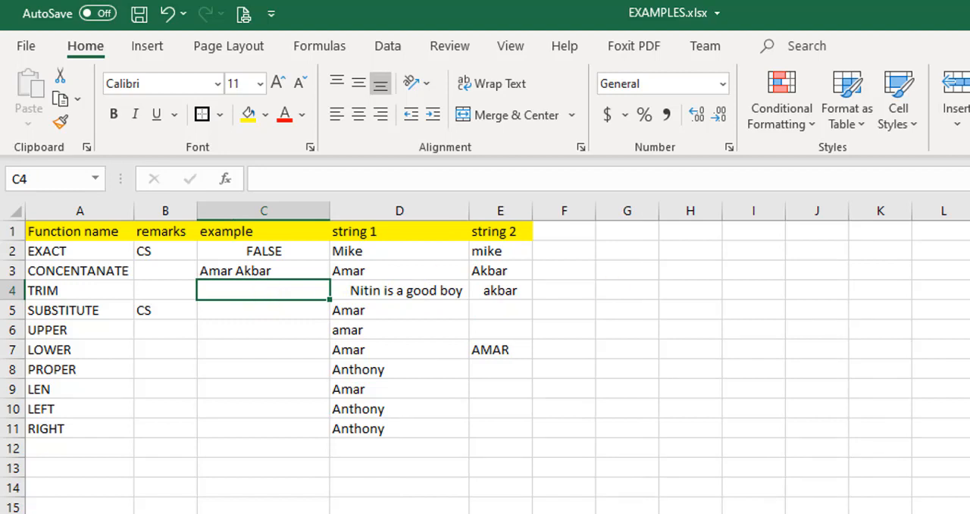
type("=")
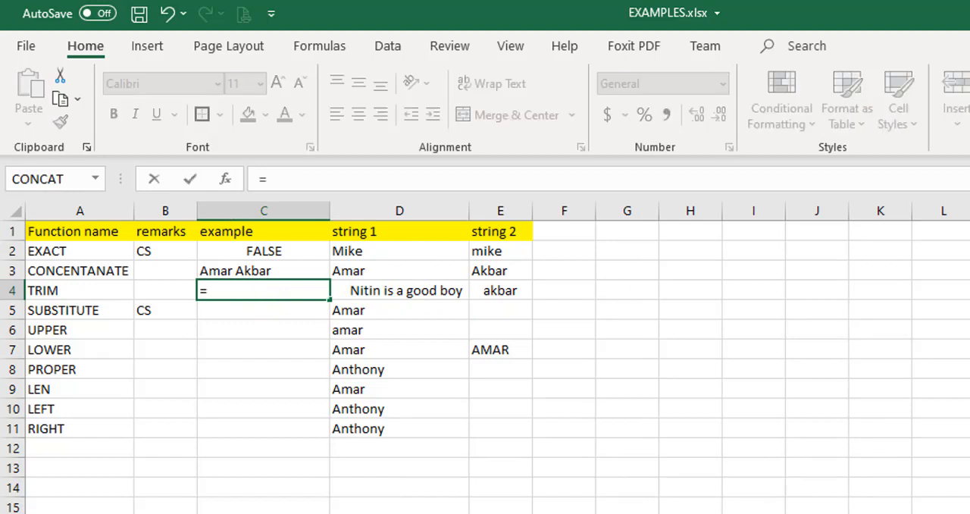
type("tri")
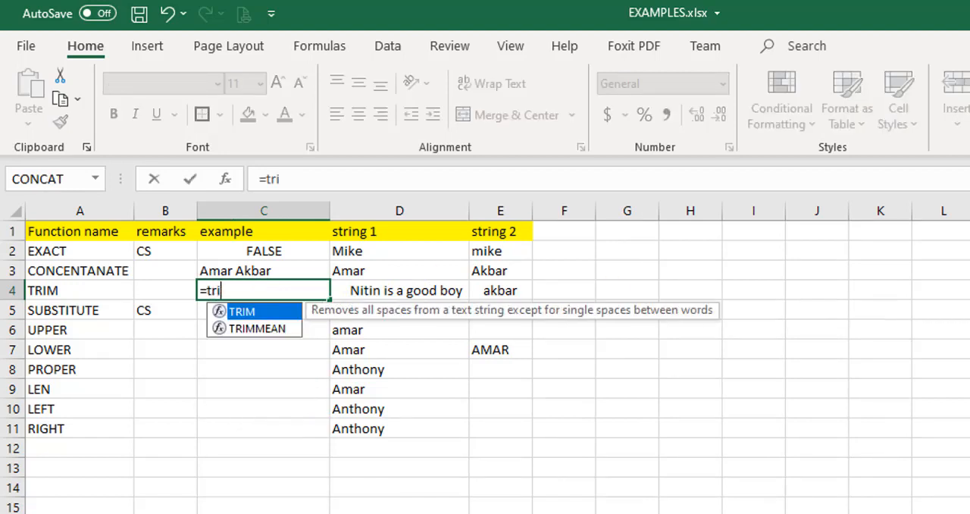
type("m(")
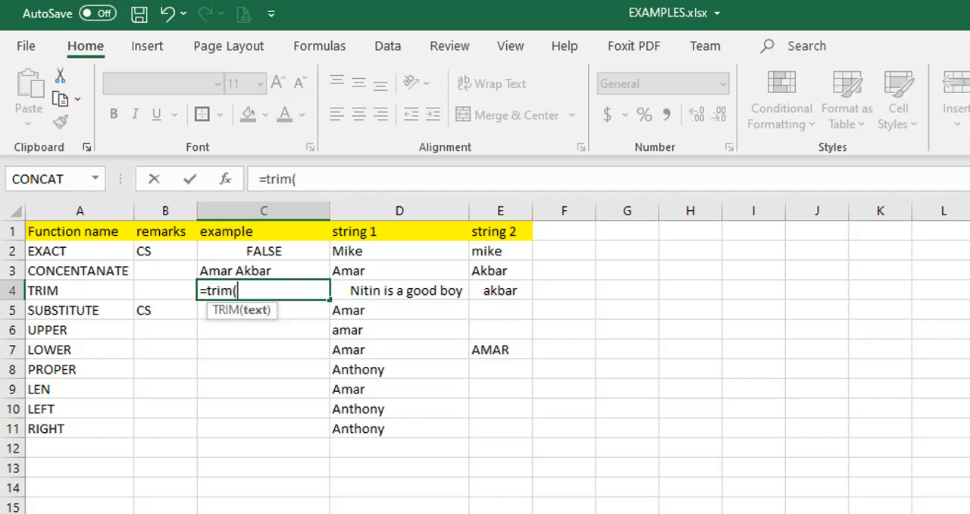
left_click(399, 290)
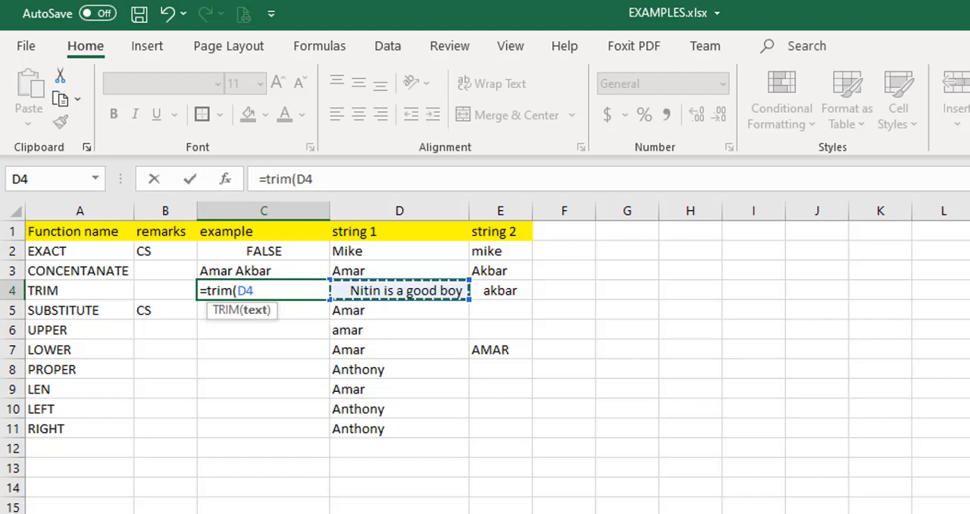
type(")")
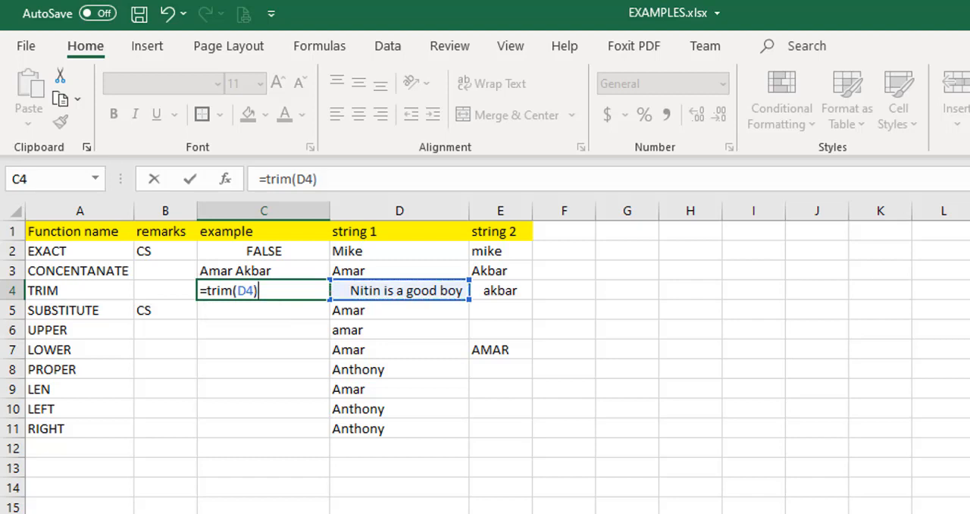
key("Return")
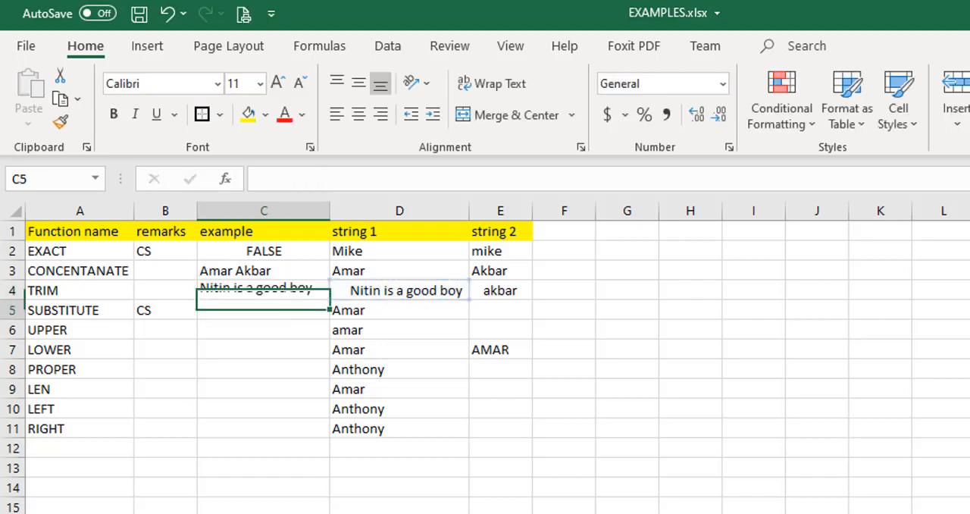
Compare the TRIM formula and its result in C4 with the original string in D4
key("Up")
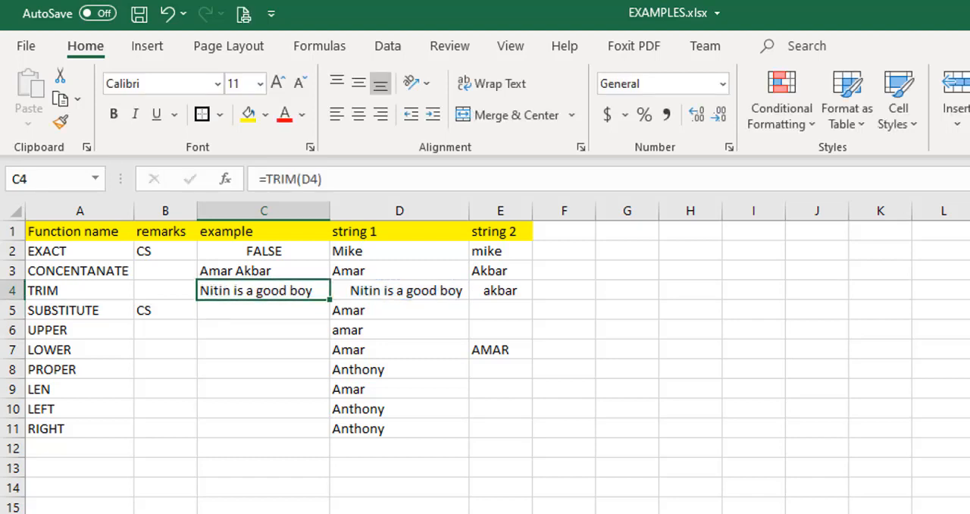
key("Right")
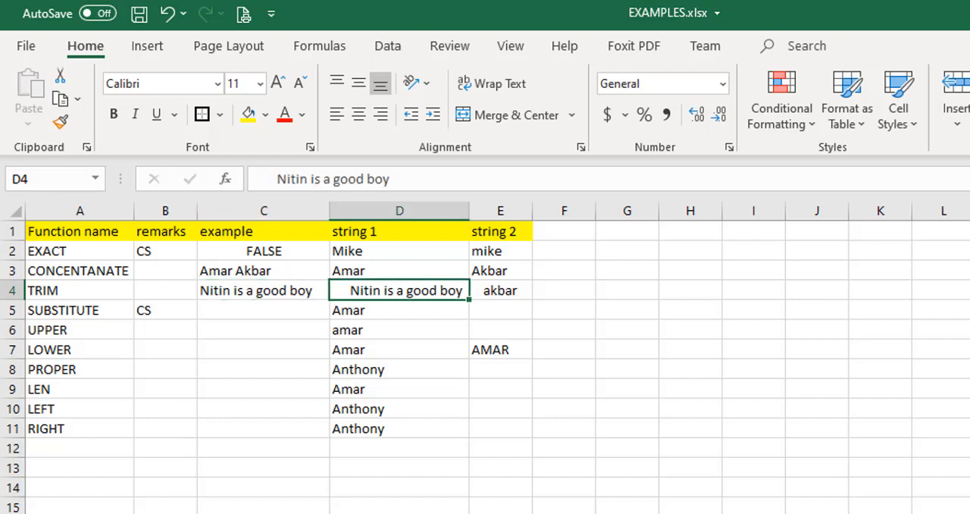
key("Right")
key("Left")
key("Left")
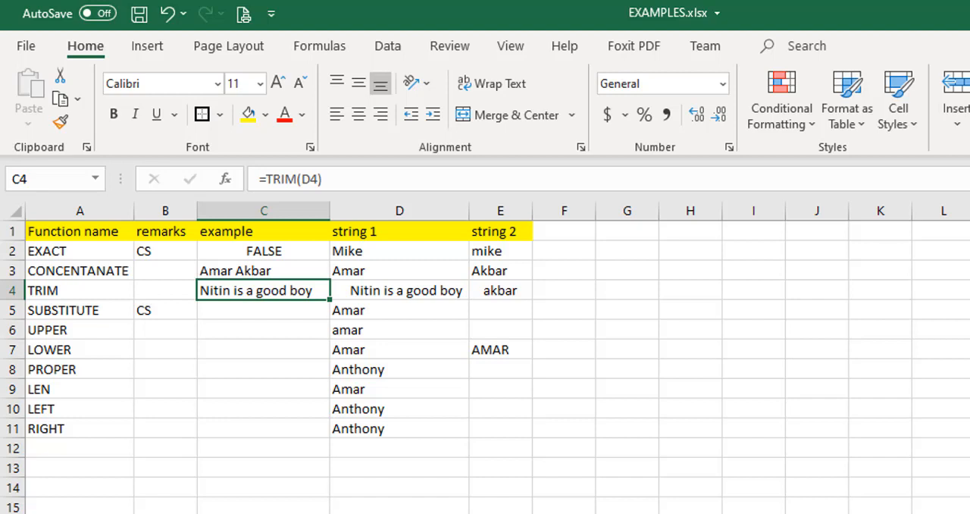
key("Right")
key("Left")
key("Right")
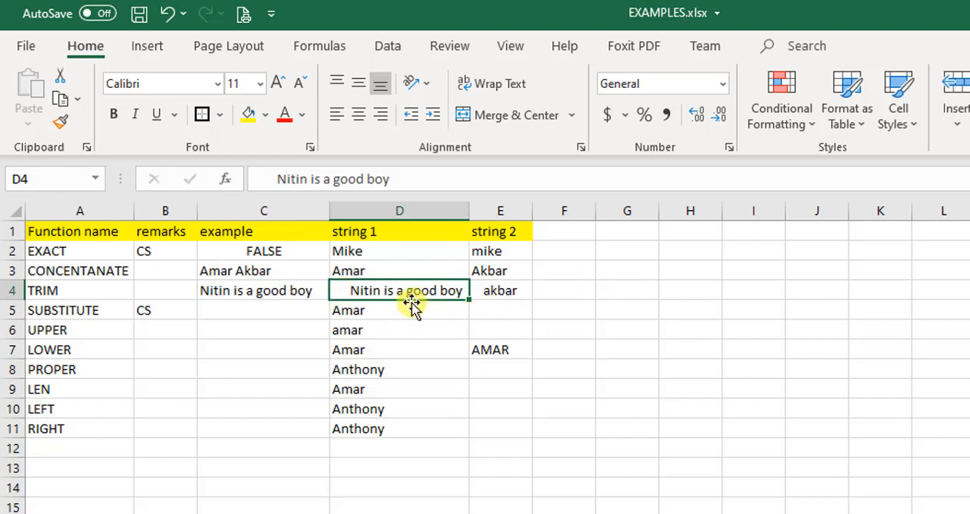
Replace string 1 in D4 with a first name, several spaces, "is a good boy", several spaces and "fine", and fit column C to its contents
type("Nitin   ")
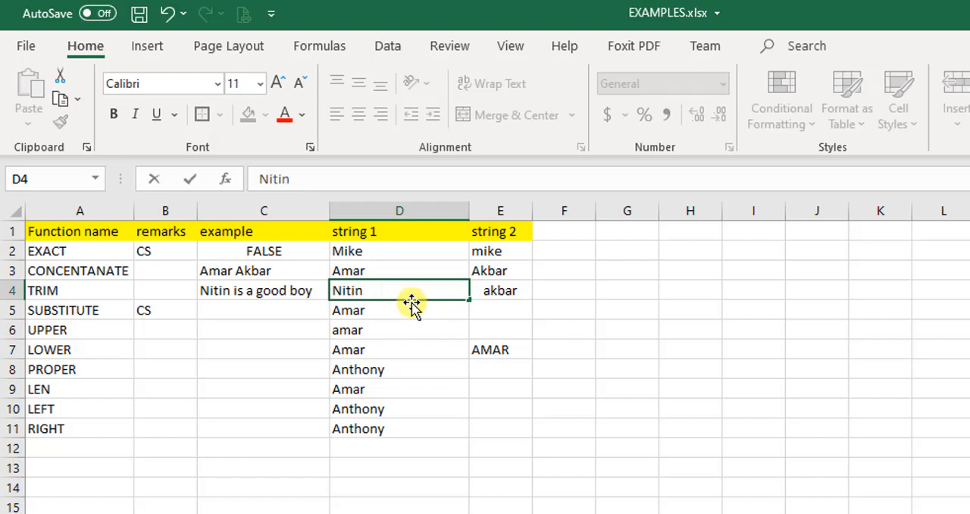
type("  is a go")
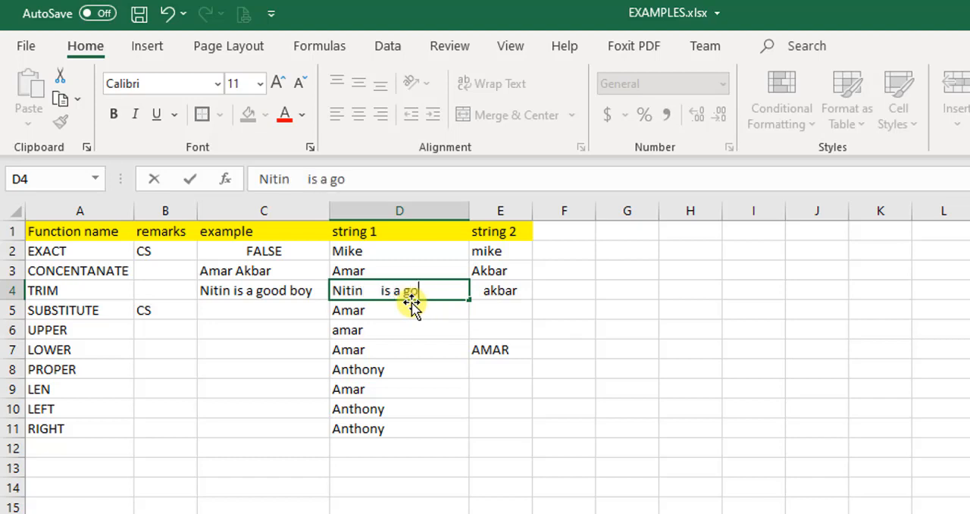
type("od body")
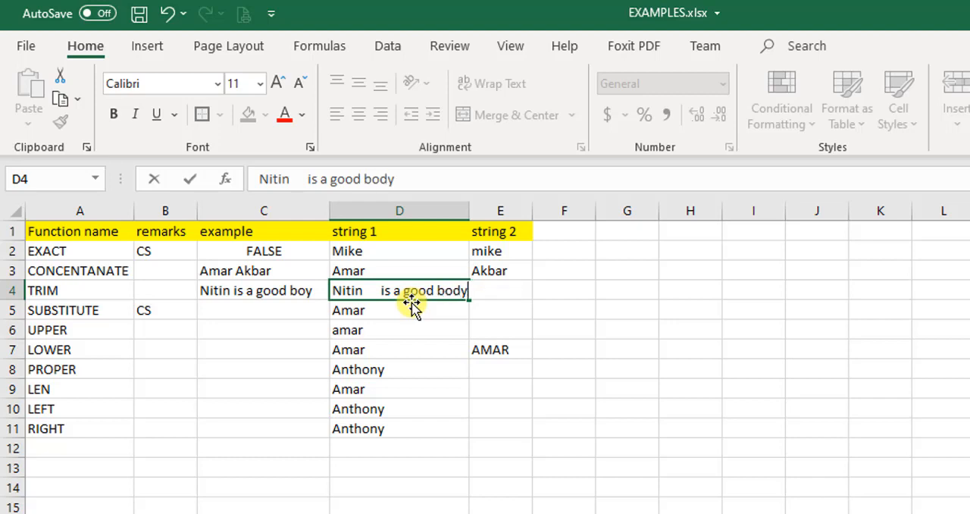
key("BackSpace")
key("BackSpace")
type("y     fine")
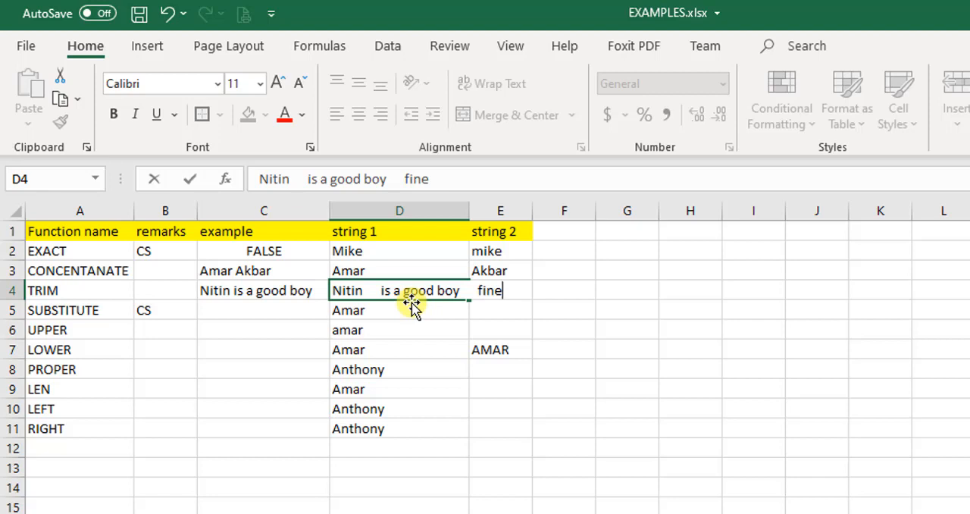
key("Return")
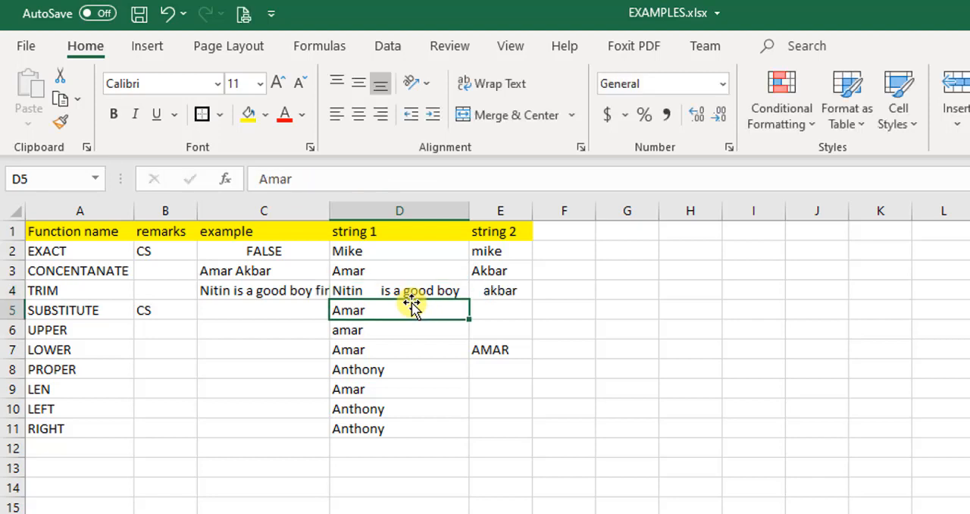
double_click(329, 212)
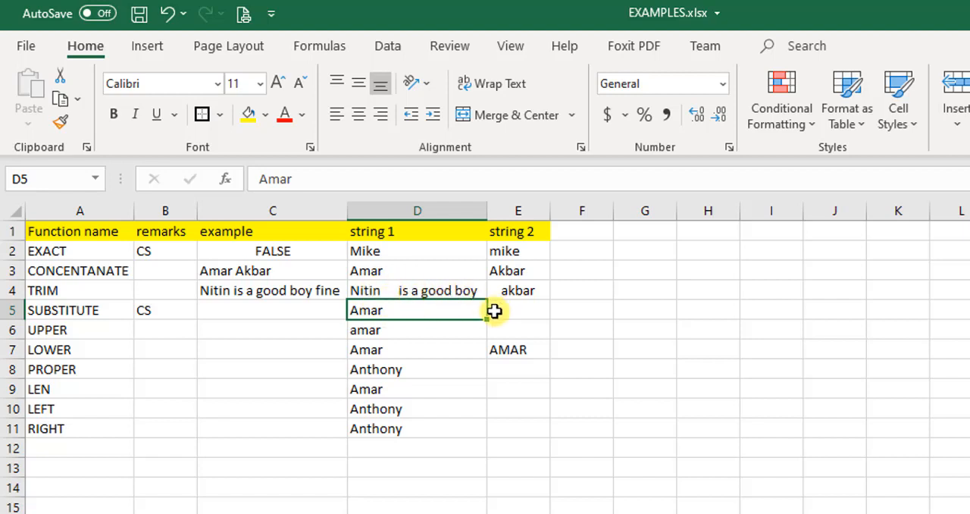
Begin a SUBSTITUTE formula in C5 that takes D5 as its text argument
left_click(259, 309)
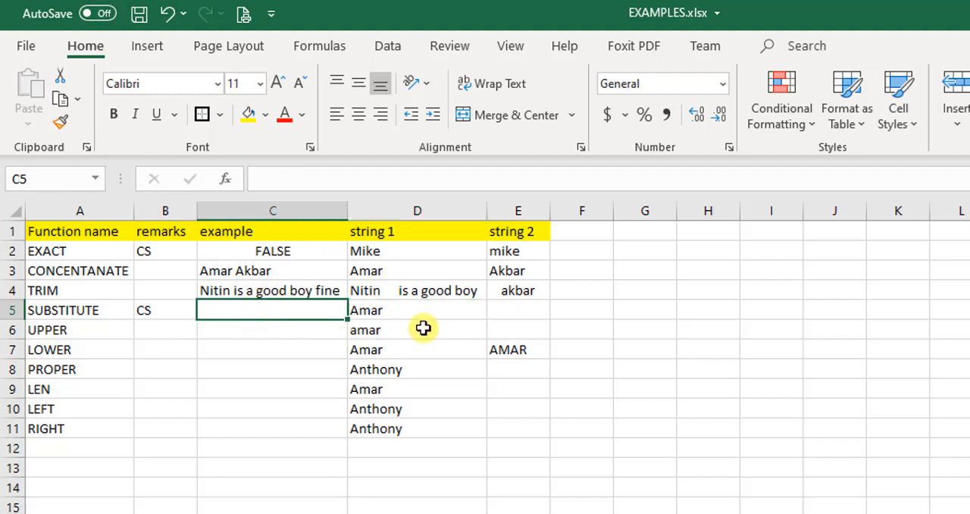
left_click(109, 312)
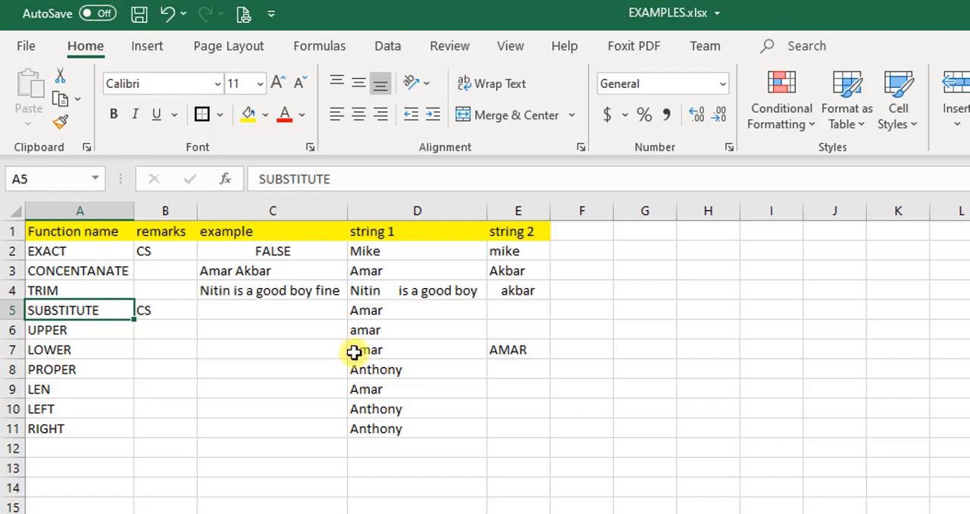
left_click(233, 309)
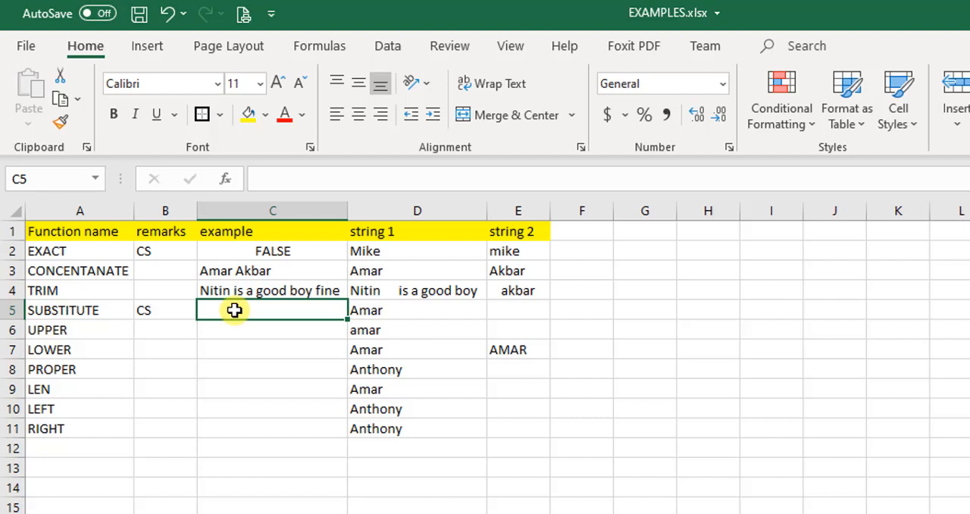
key("Up")
key("Down")
key("Right")
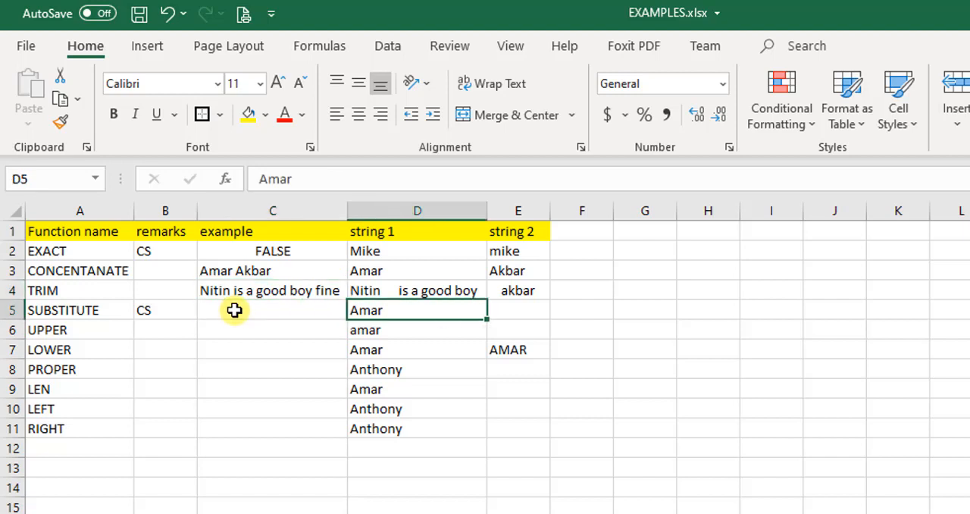
key("Left")
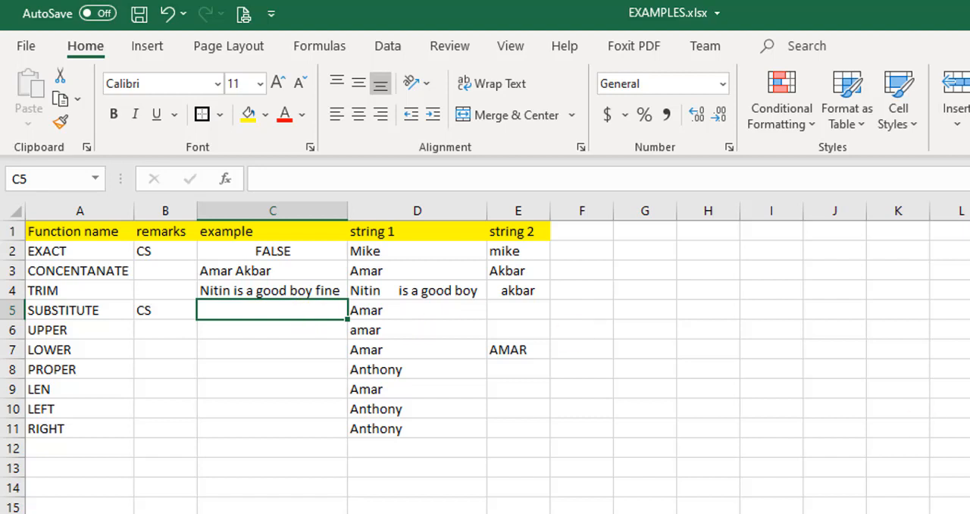
type("=sub")
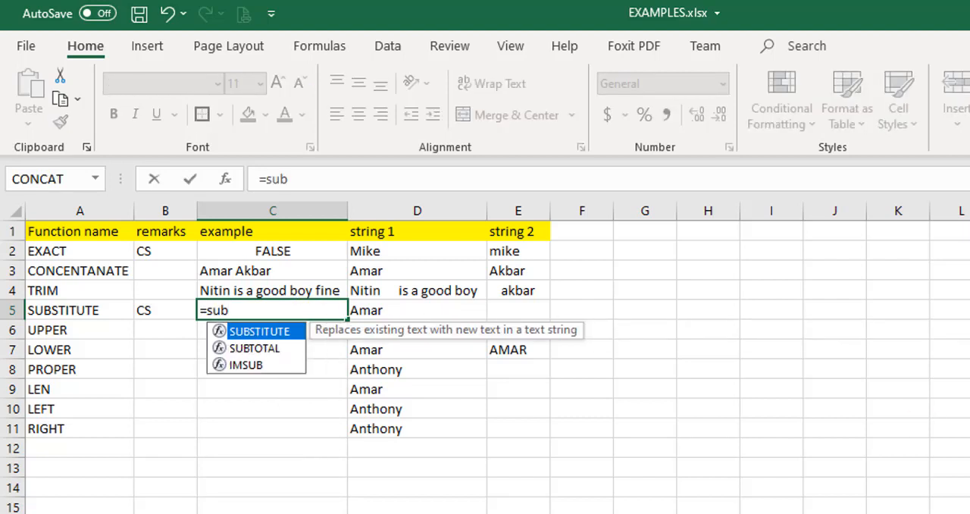
key("Tab")
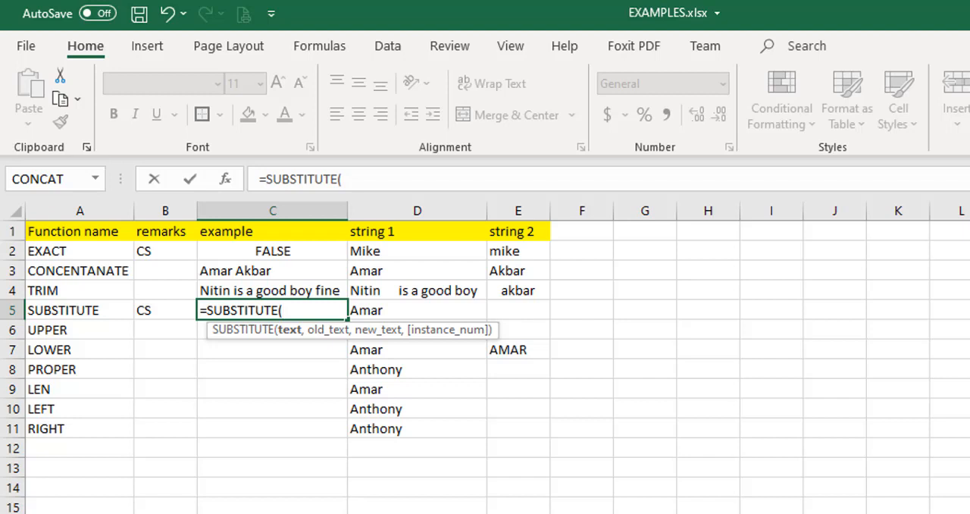
left_click(417, 310)
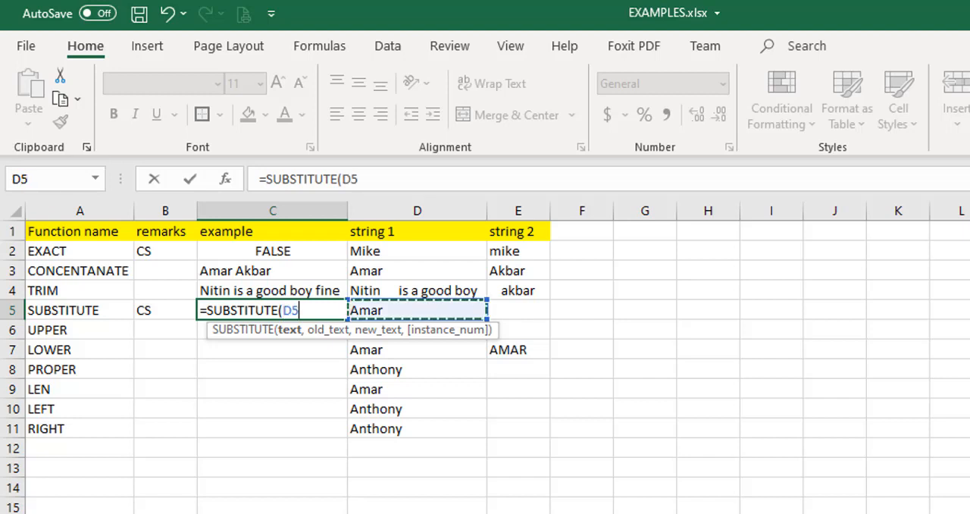
type(",")
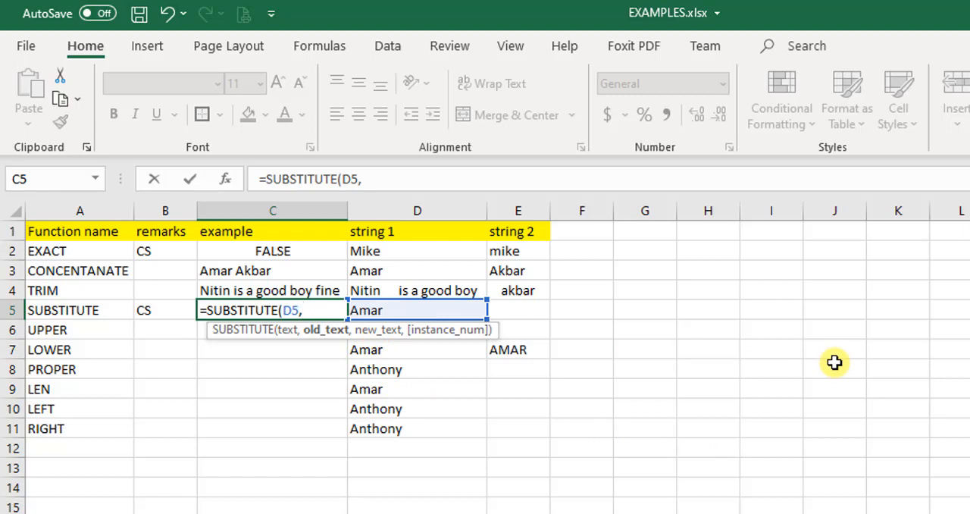
Complete the SUBSTITUTE formula in C5 with "r" as the old text and "t" as the new text, without an instance number
type("\"r\"")
type(",")
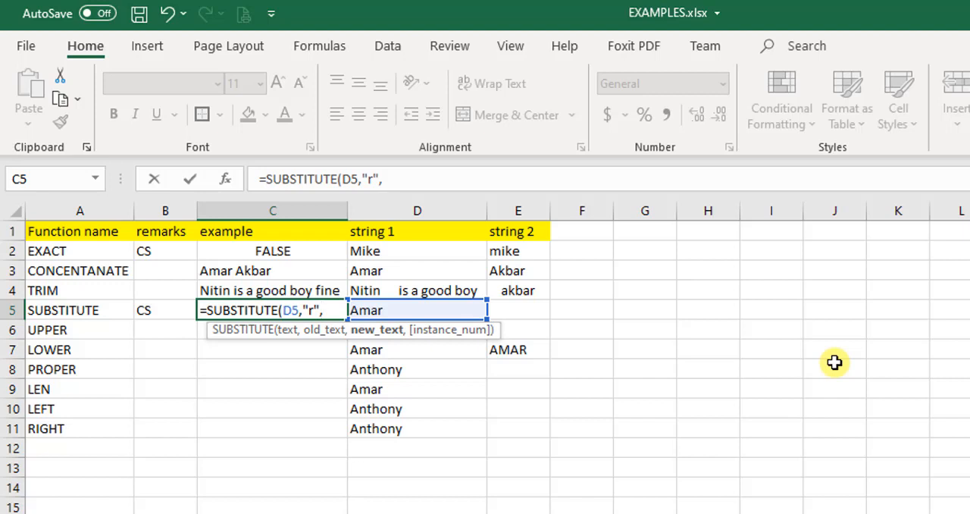
type("\"t\"")
type(",")
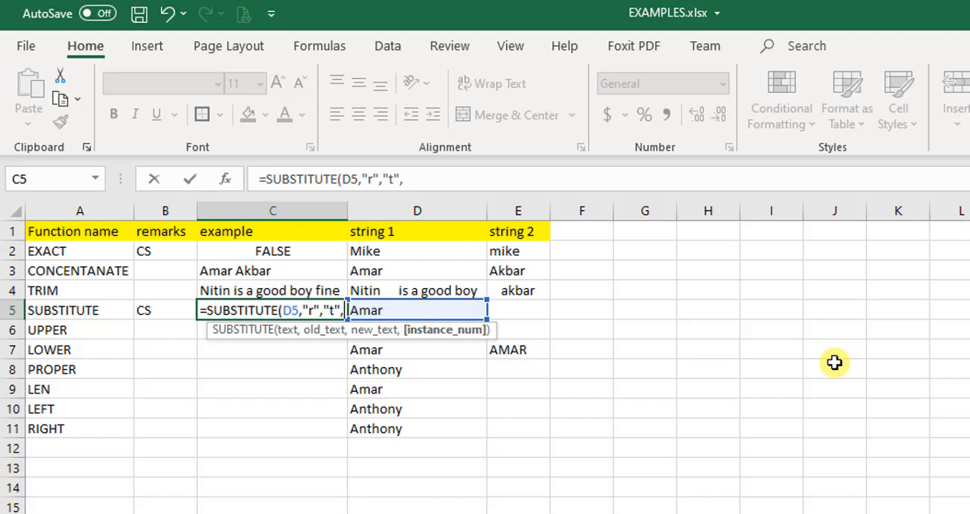
key("BackSpace")
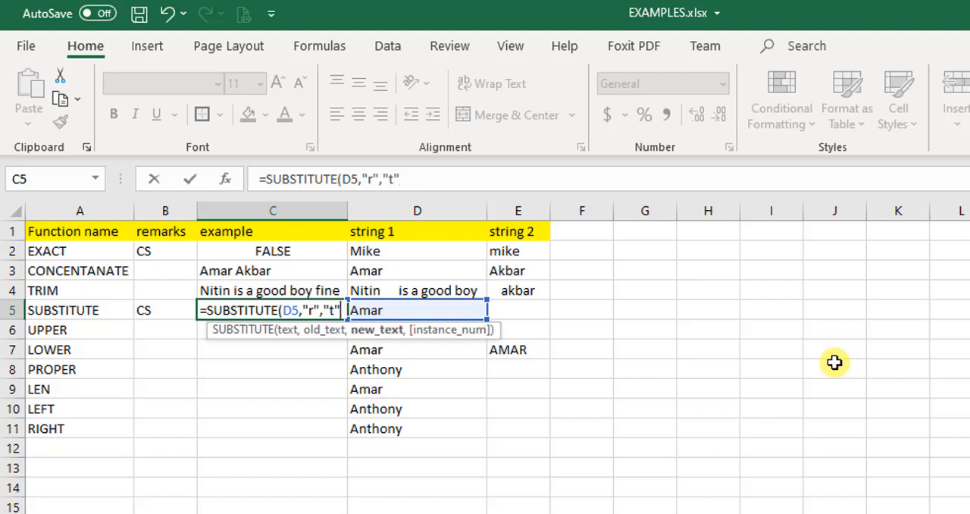
type(")")
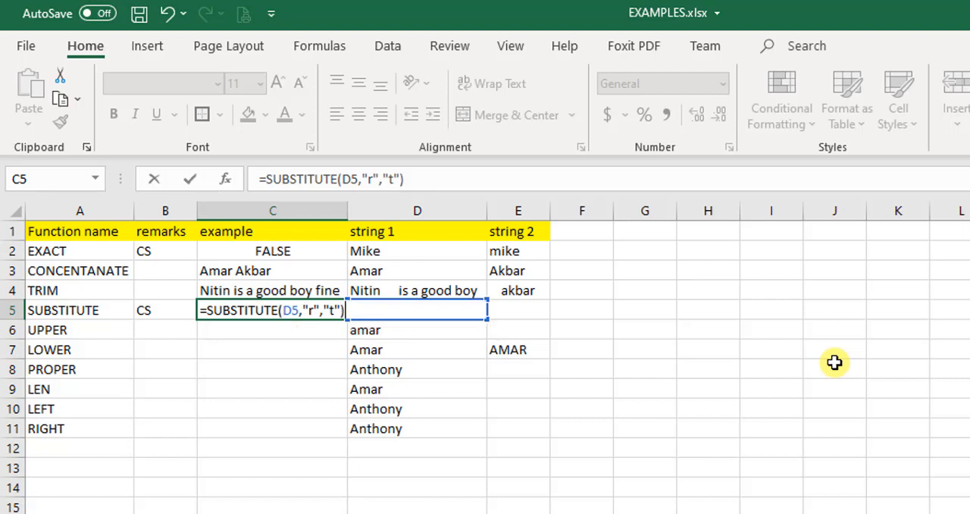
key("Return")
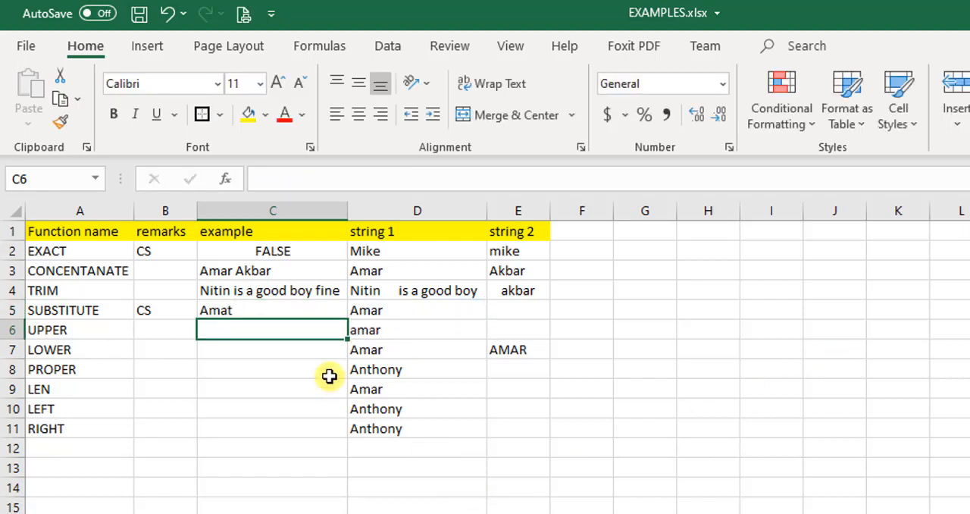
Change the old text argument of the SUBSTITUTE formula in C5 to an uppercase "R"
left_click(261, 311)
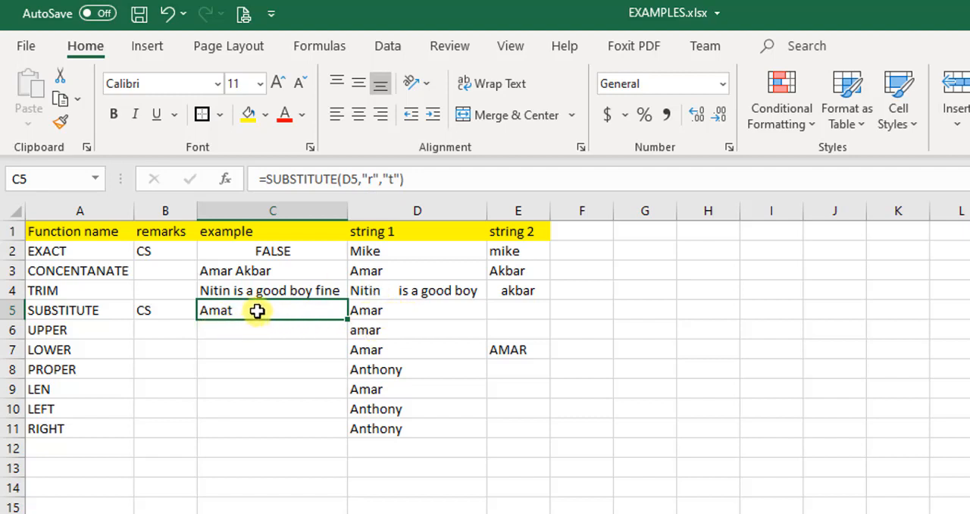
double_click(289, 310)
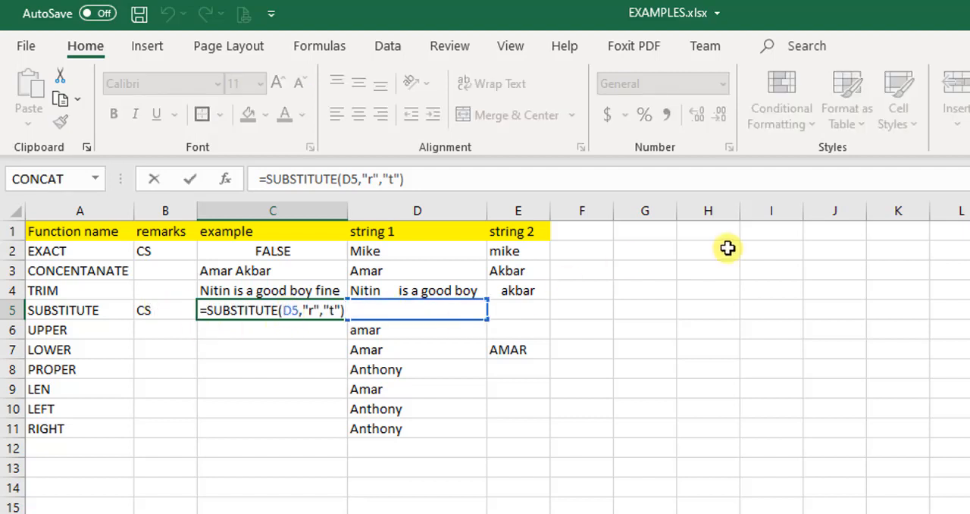
key("Left")
key("Left")
key("Left")
key("Left")
key("Left")
key("Left")
key("BackSpace")
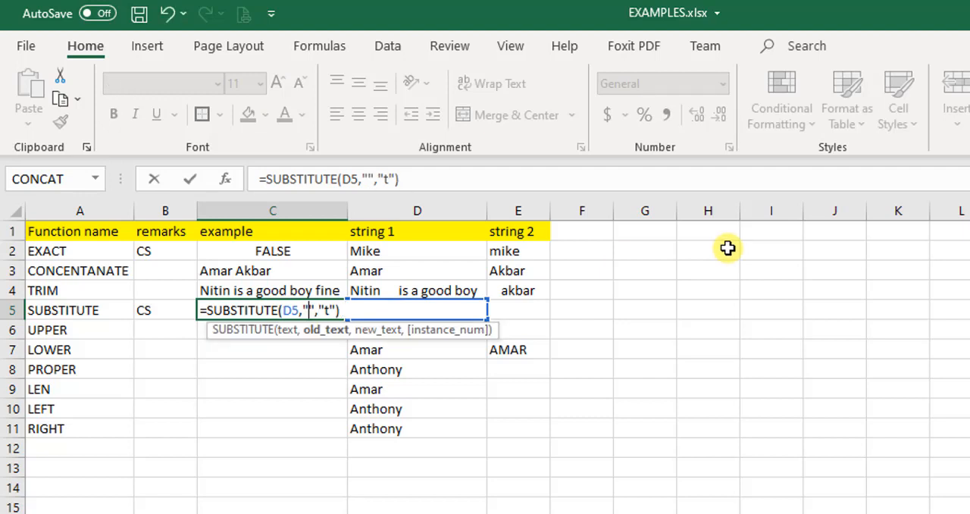
type("R")
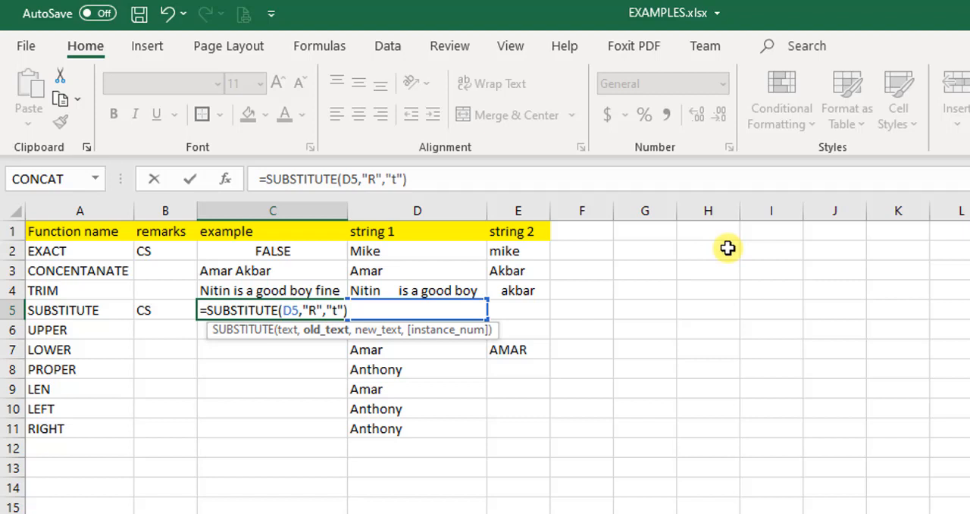
key("Return")
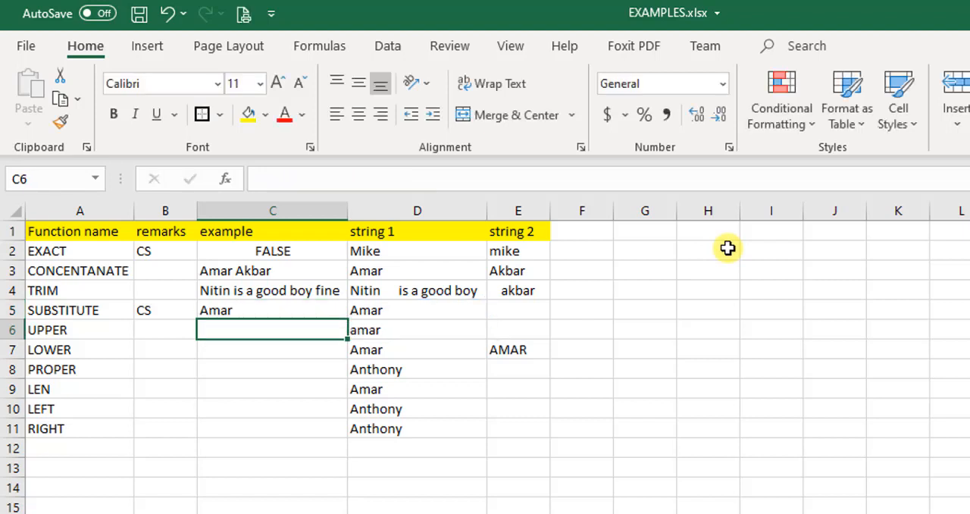
Replace string 1 in D5, the source of the SUBSTITUTE formula, with the same first name in all capitals
key("Up")
key("Right")
key("Left")
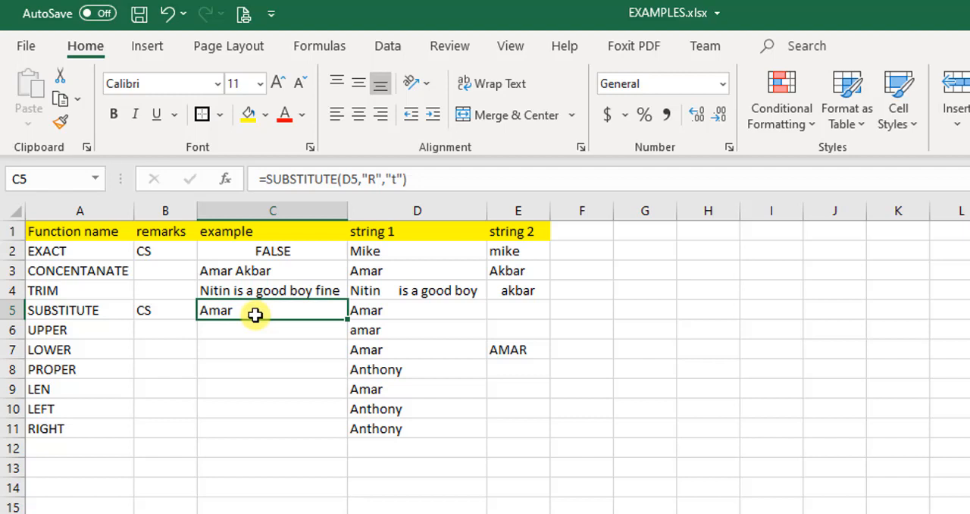
left_click(369, 316)
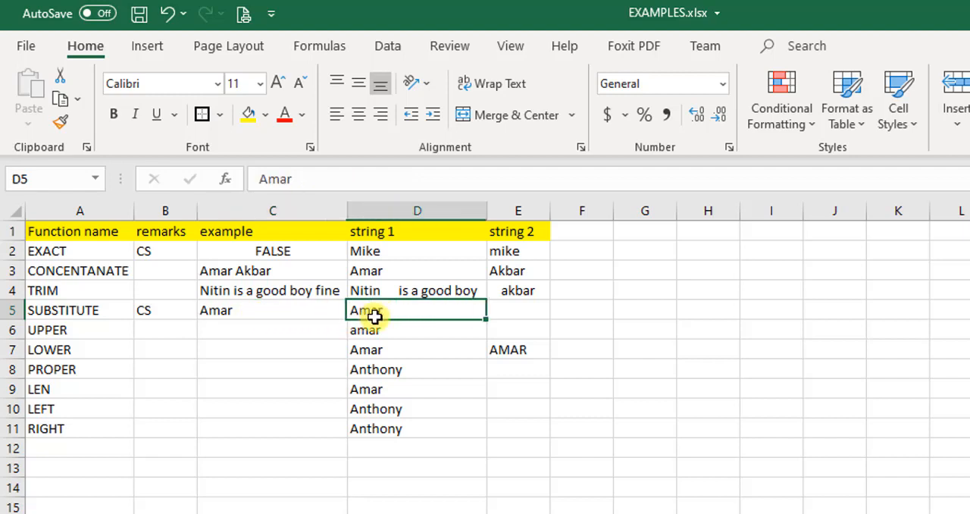
left_click(286, 312)
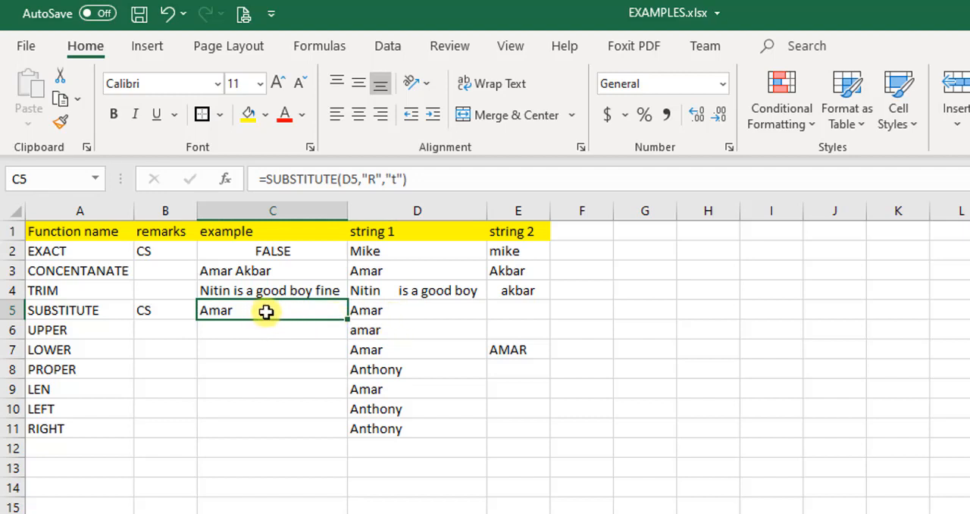
left_click(379, 312)
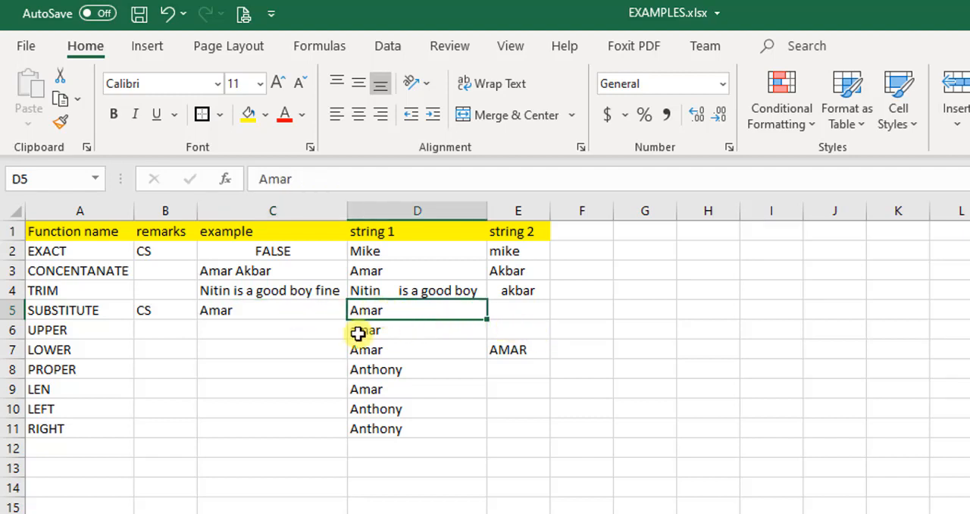
key("Caps_Lock")
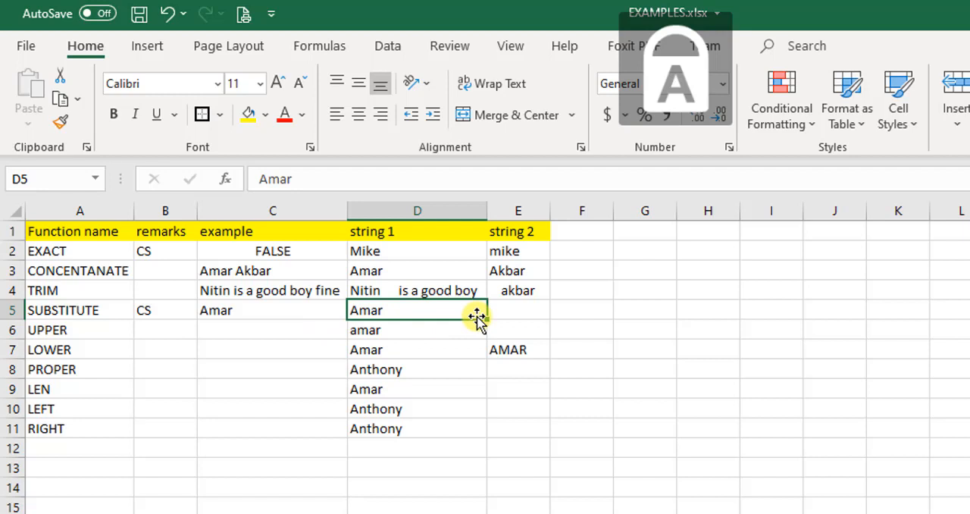
type("AMAR")
key("Return")
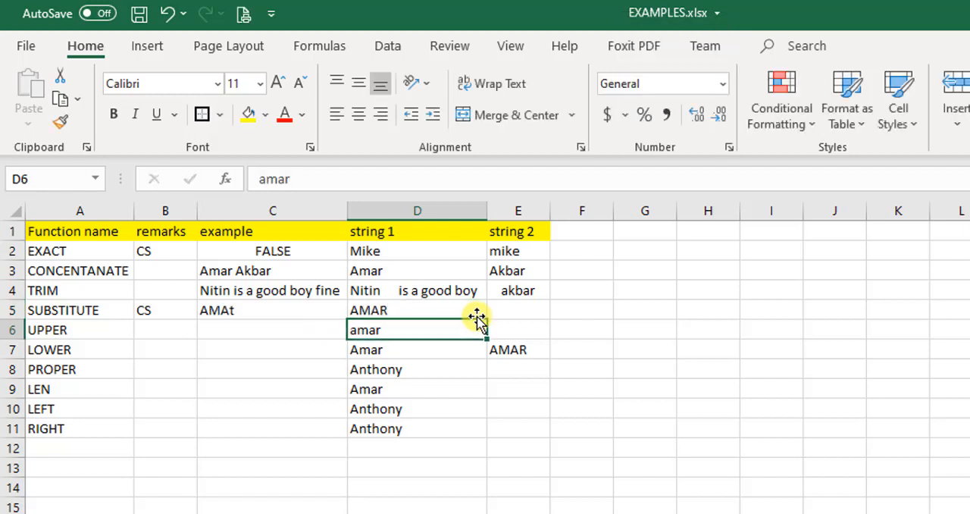
Try to overwrite the SUBSTITUTE formula in C5 with the all-capitals first name held in D5
key("Up")
key("Left")
type("AMAR")
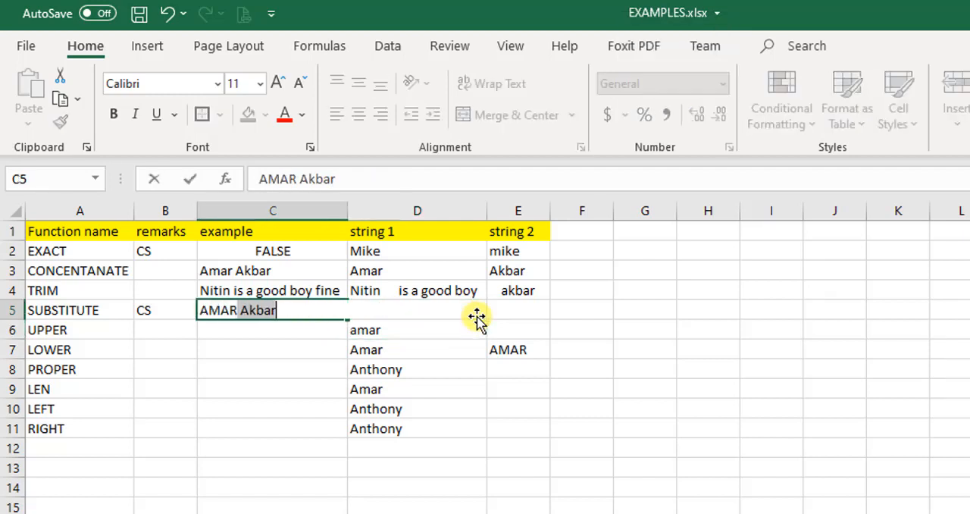
key("Return")
key("Up")
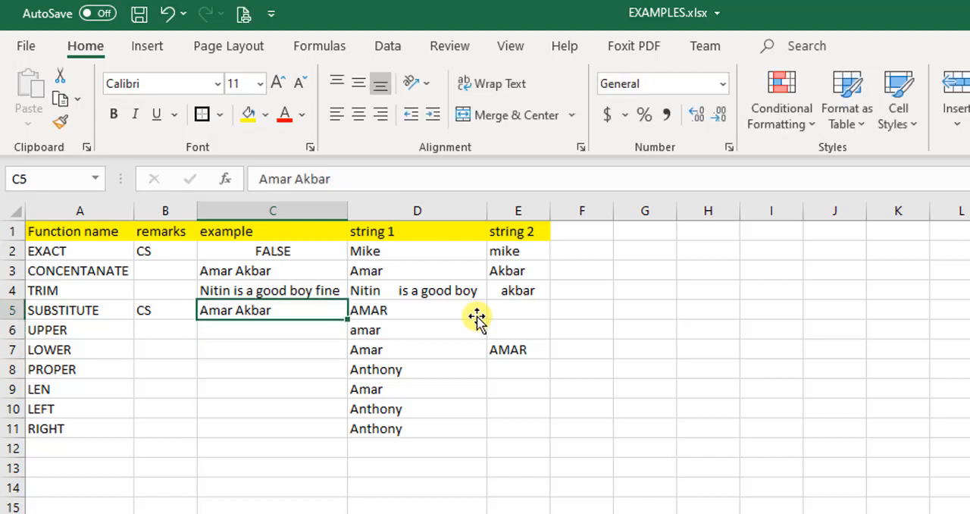
Re-enter only the all-capitals first name in C5, dropping the autocompleted surname
type("a,")
key("BackSpace")
key("BackSpace")
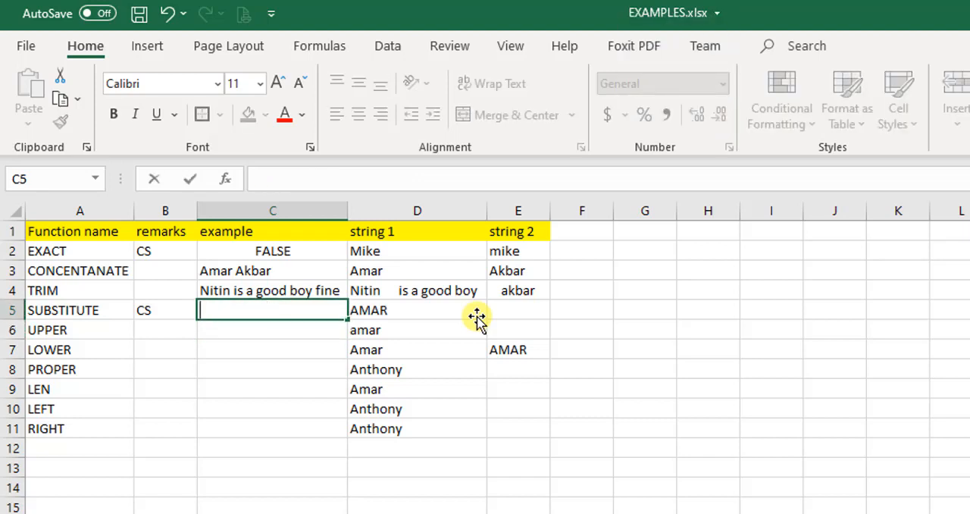
key("Caps_Lock")
type("AMAR")
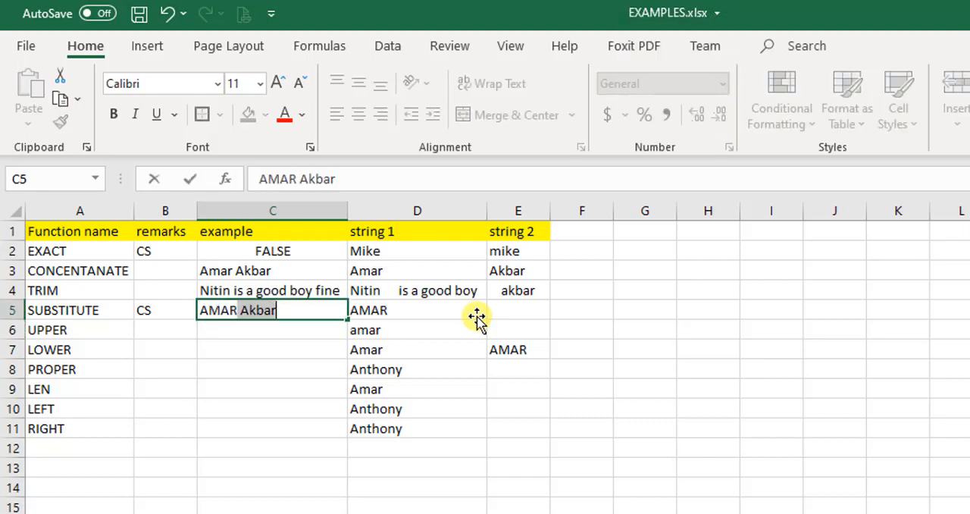
key("BackSpace")
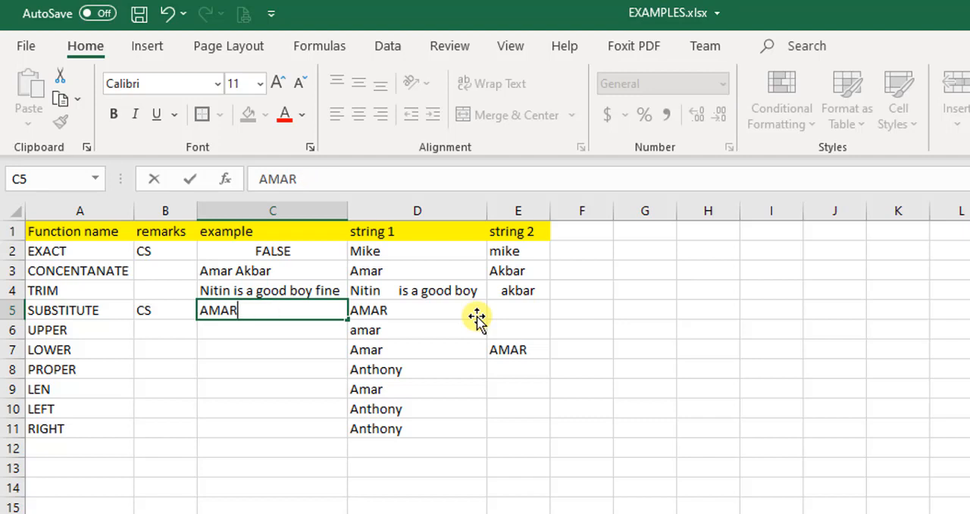
key("Return")
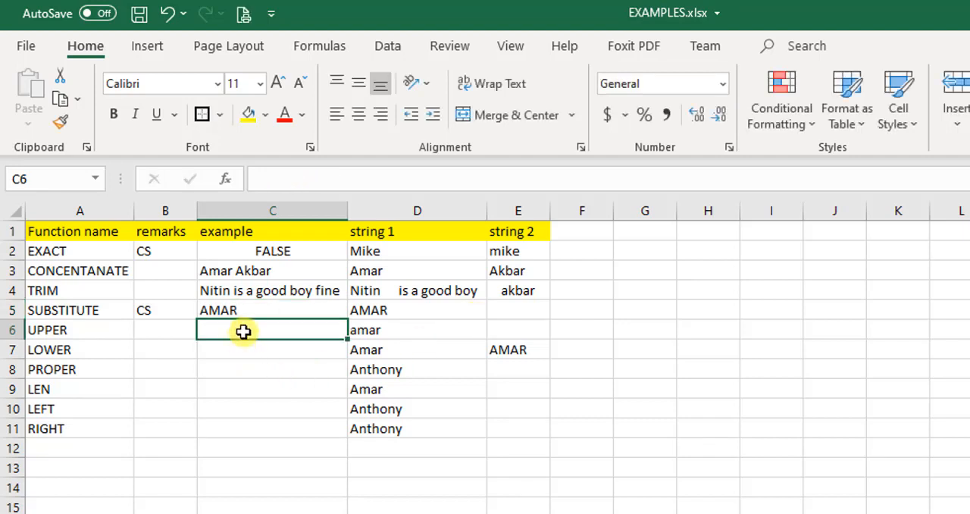
left_click(322, 308)
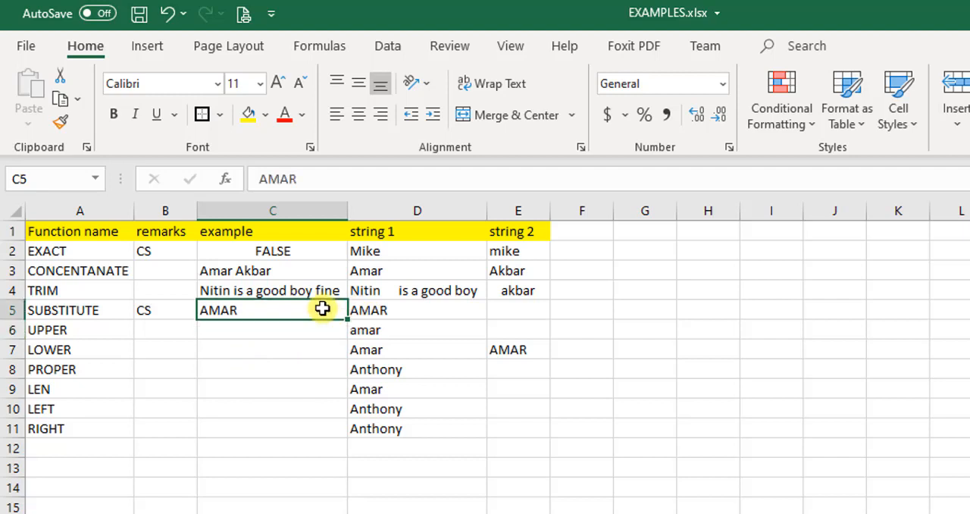
key("Return")
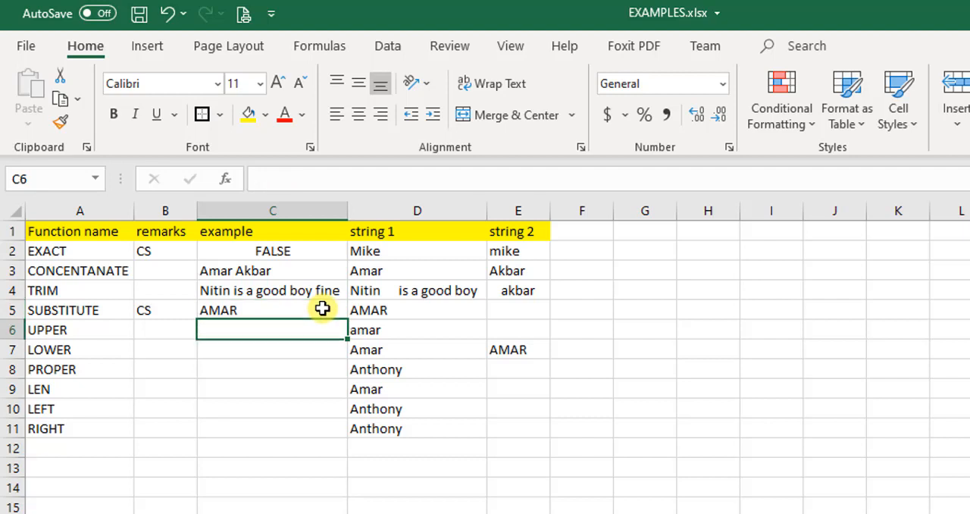
left_click(322, 308)
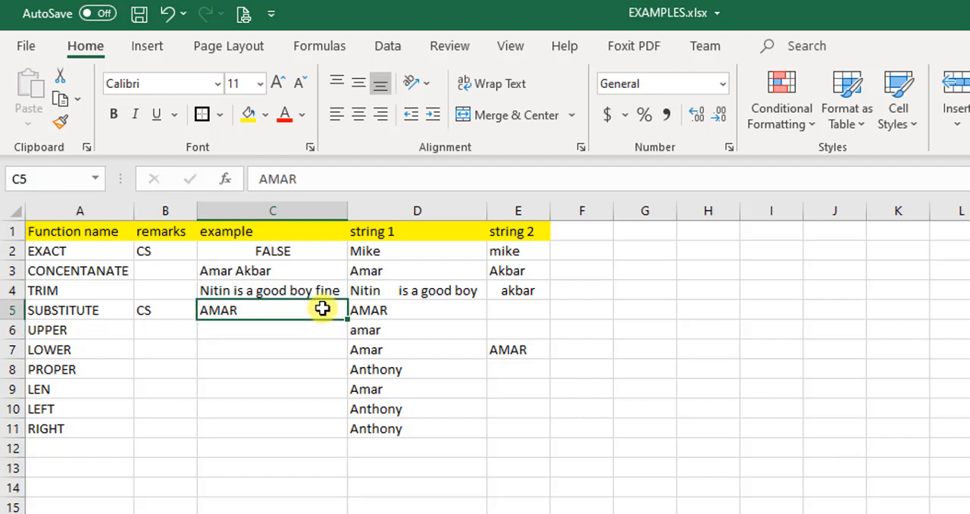
type("=")
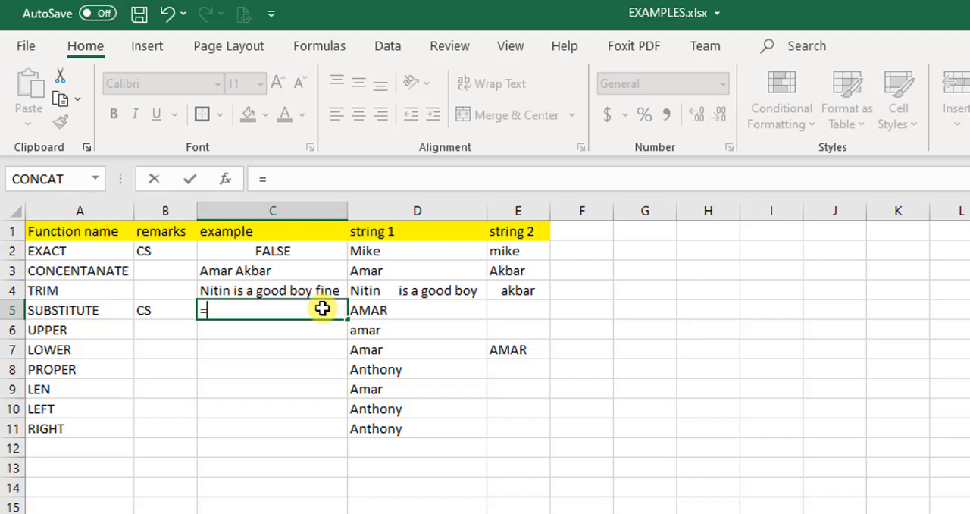
type("SUB")
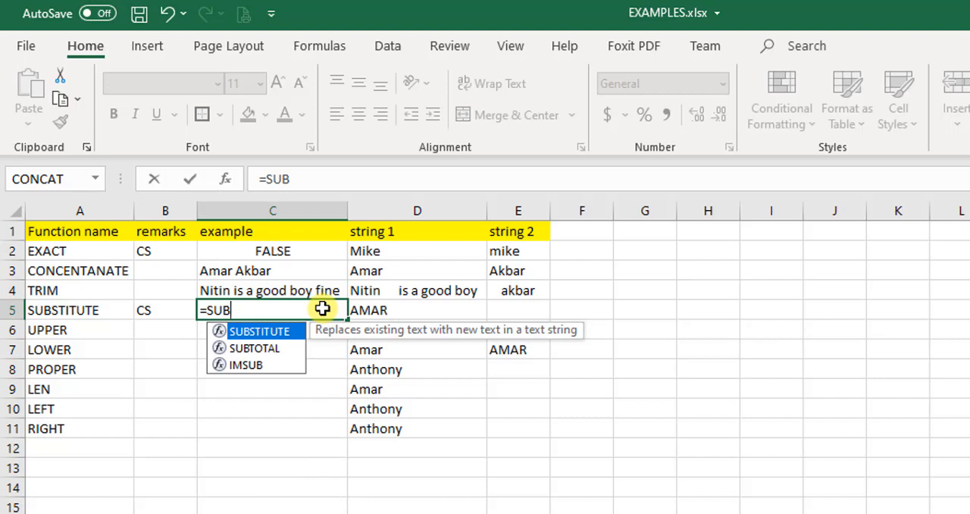
type("(")
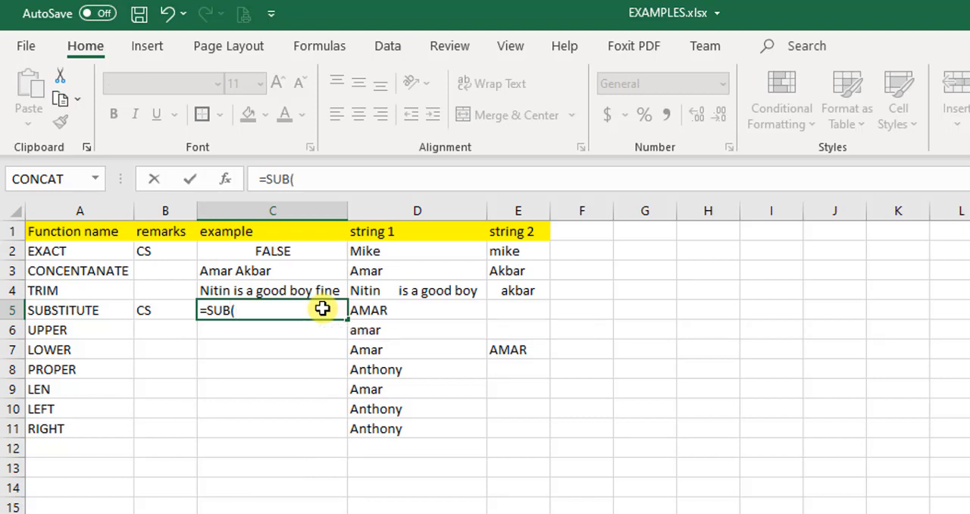
key("Right")
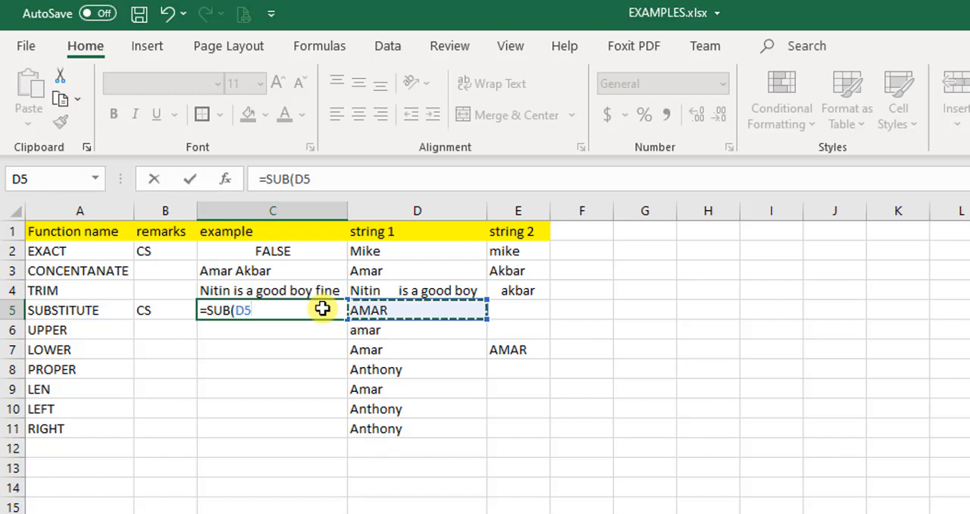
type(",")
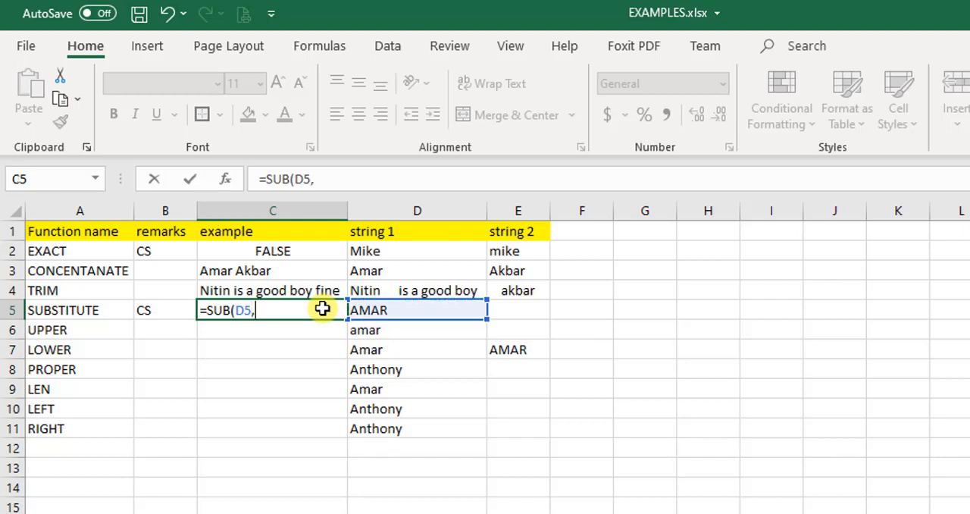
key("Escape")
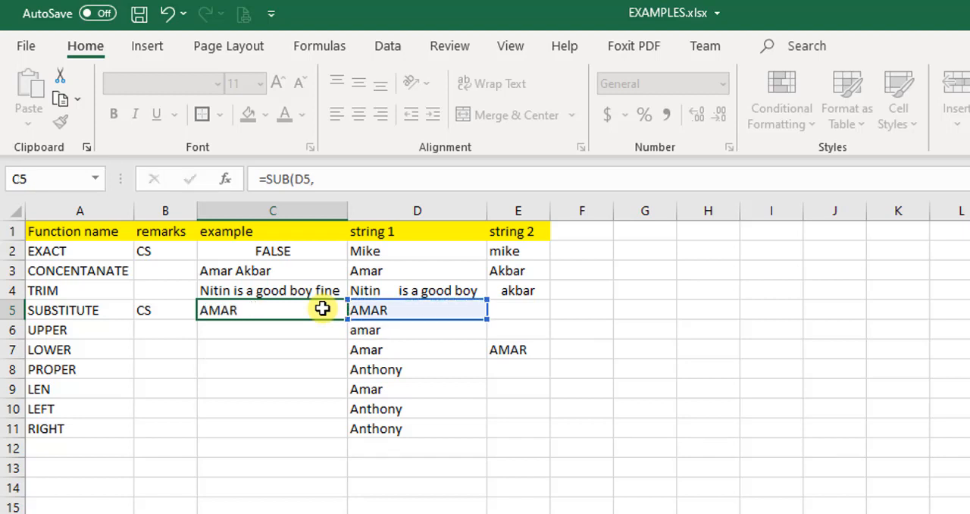
Enter a SUBSTITUTE formula in C5 that replaces "A" with "O" in the text of D5, without an instance number
type("=SUBC")
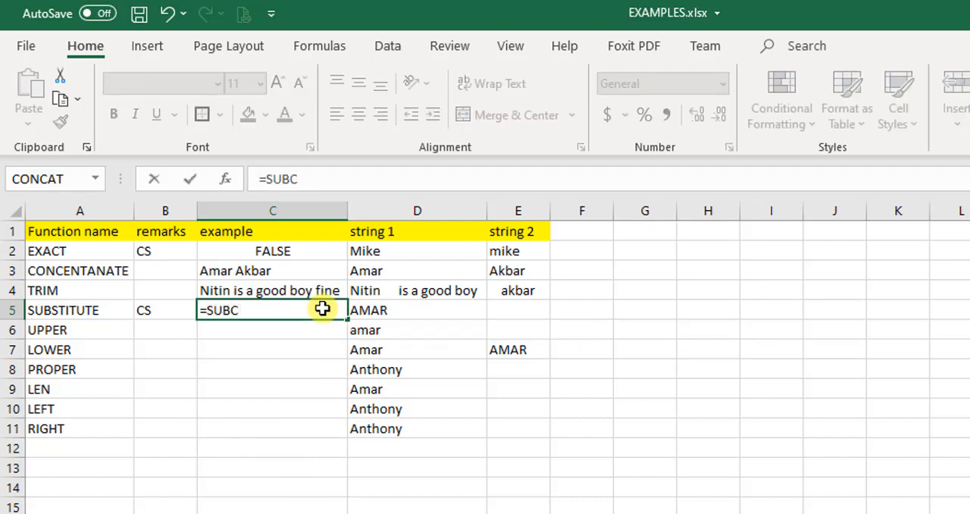
key("BackSpace")
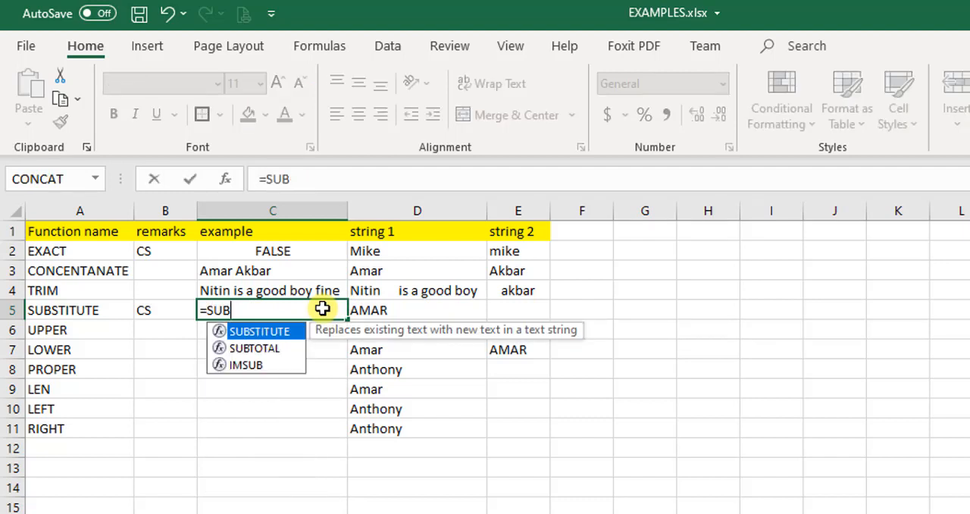
key("Tab")
key("Right")
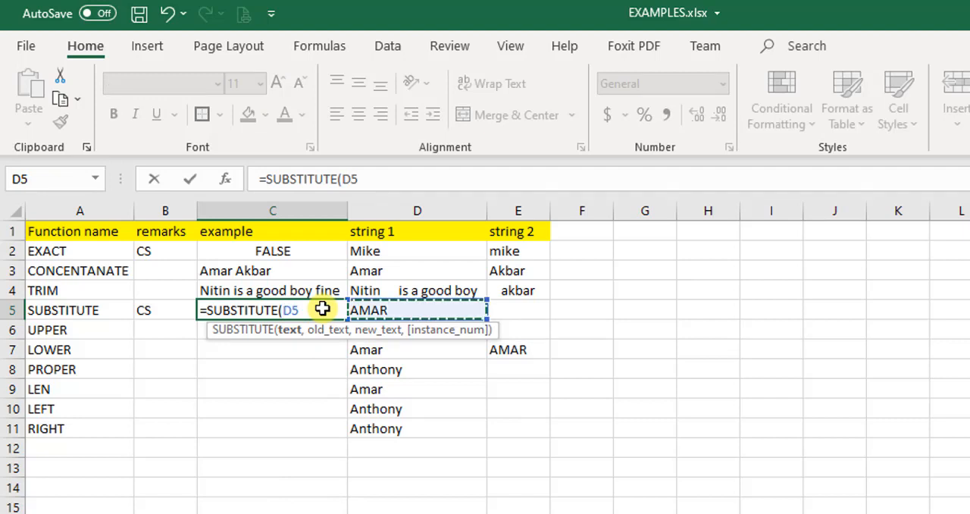
type(",")
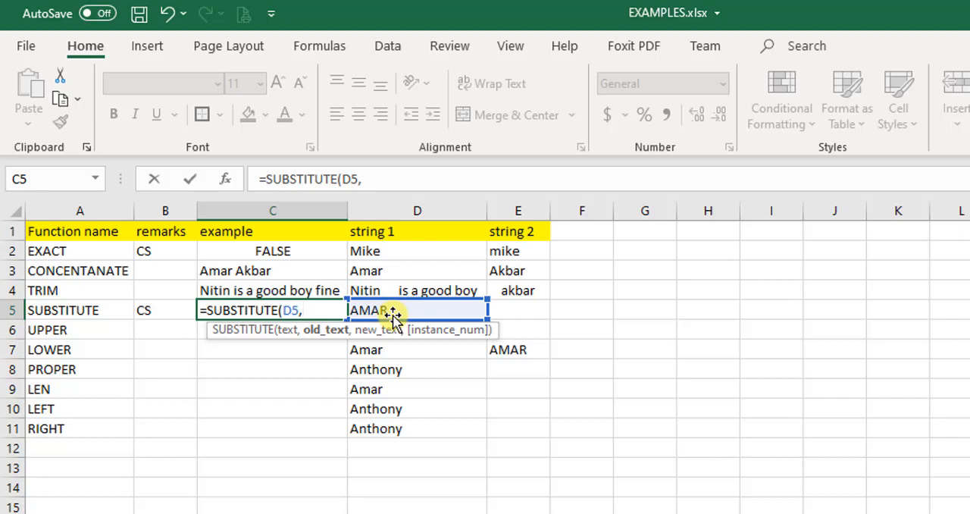
type("\"")
type("A\",")
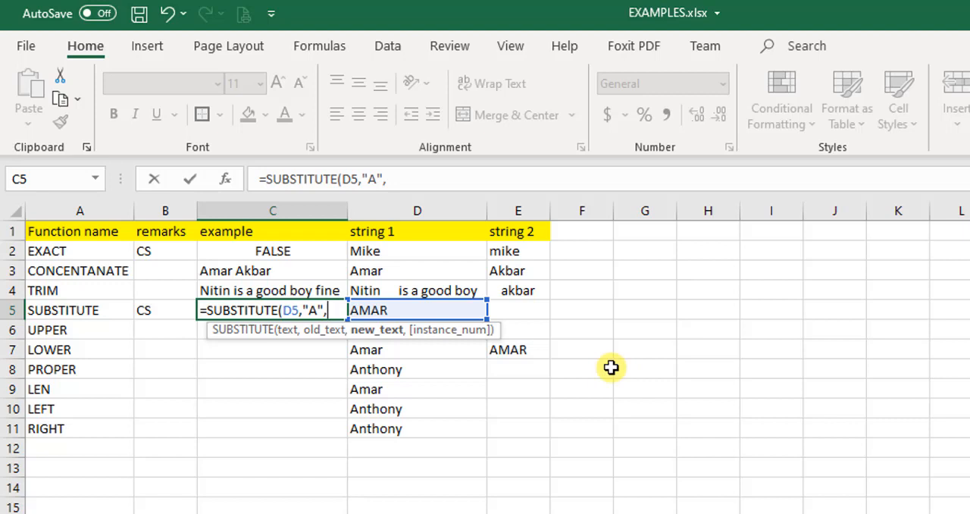
type("\"O\"")
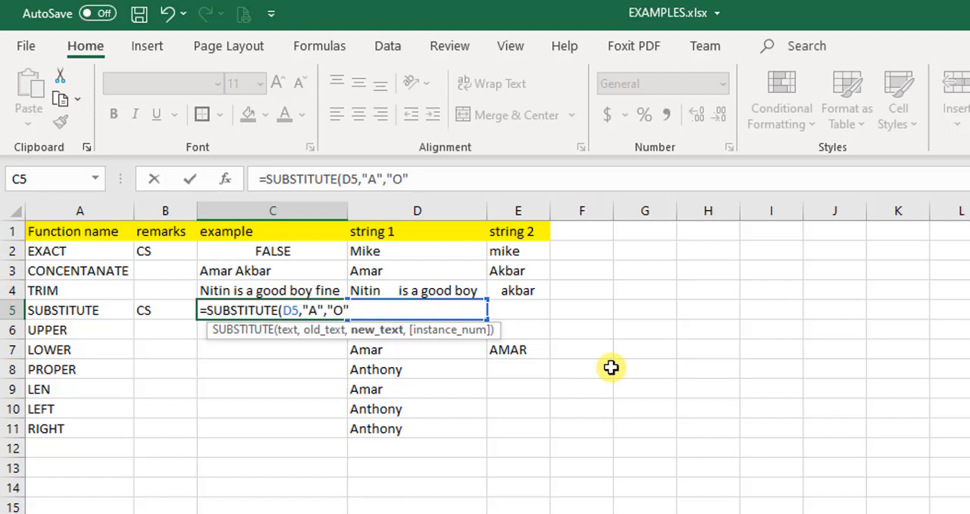
type(")")
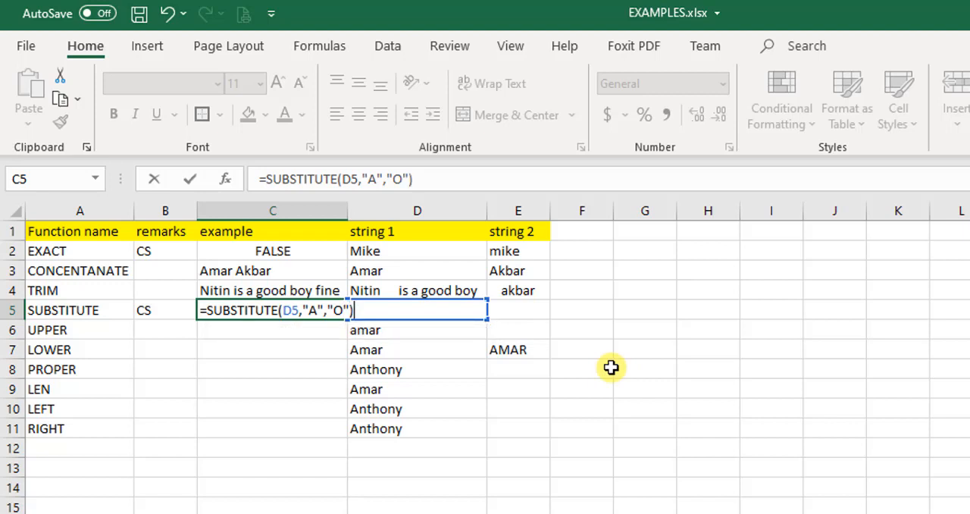
key("Return")
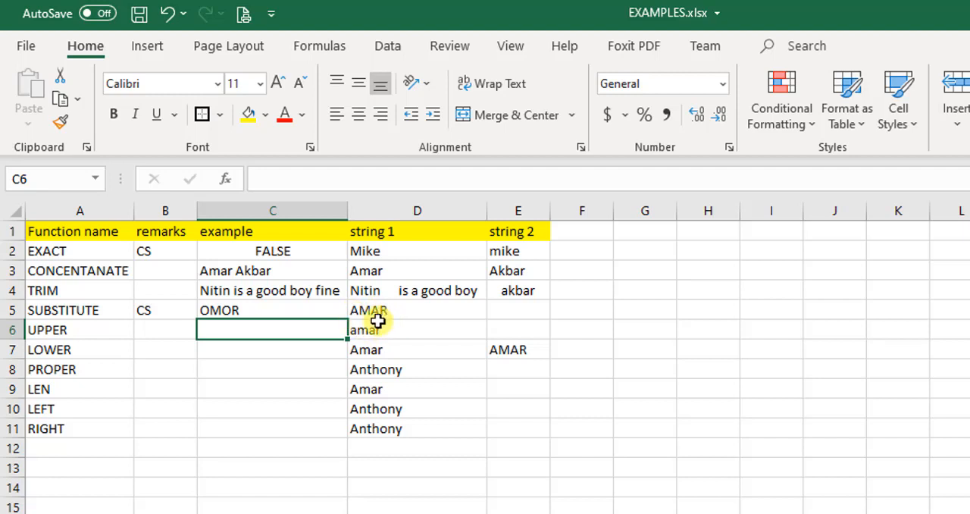
Add 2 as the instance number of the SUBSTITUTE formula in C5
left_click(315, 310)
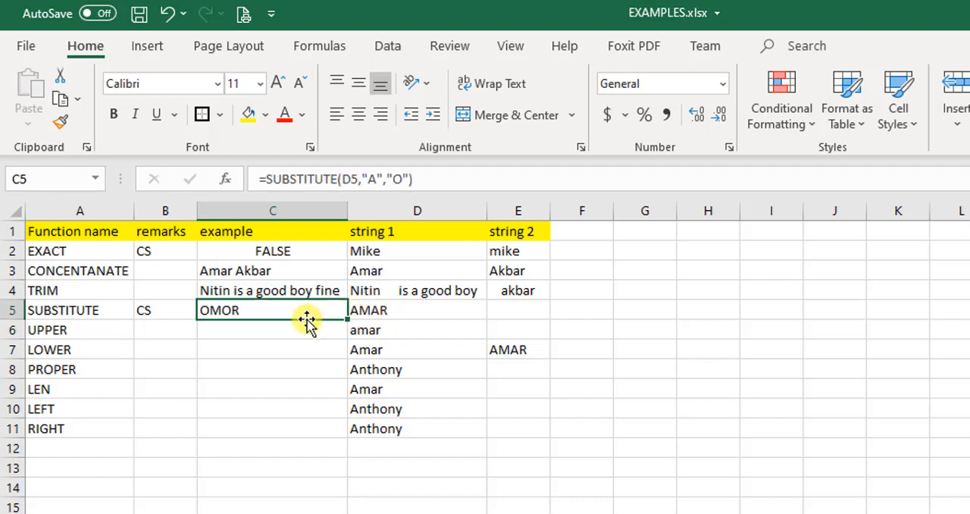
type("=")
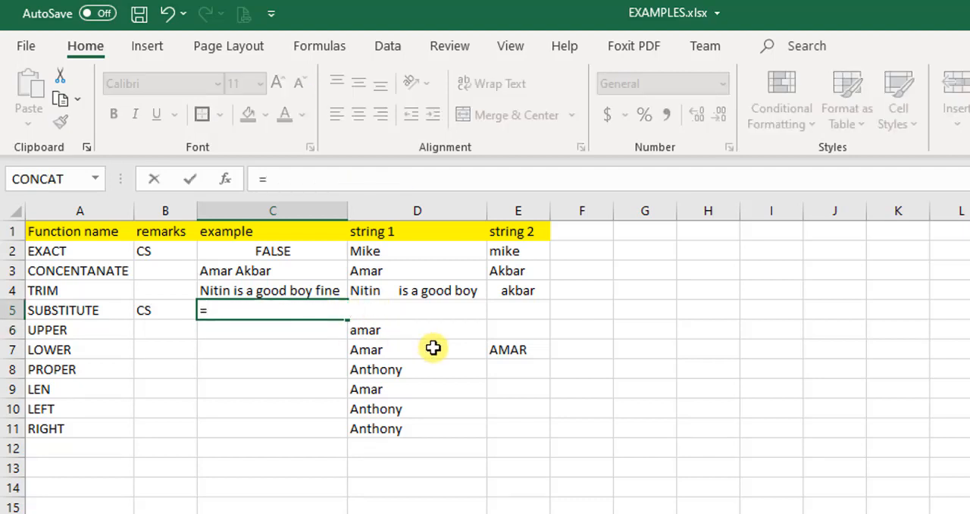
key("Escape")
key("F2")
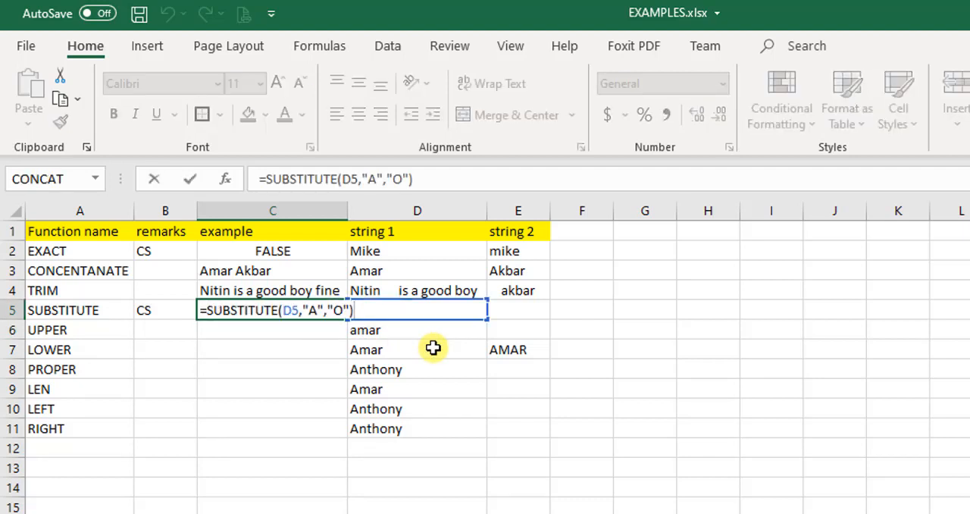
key("Left")
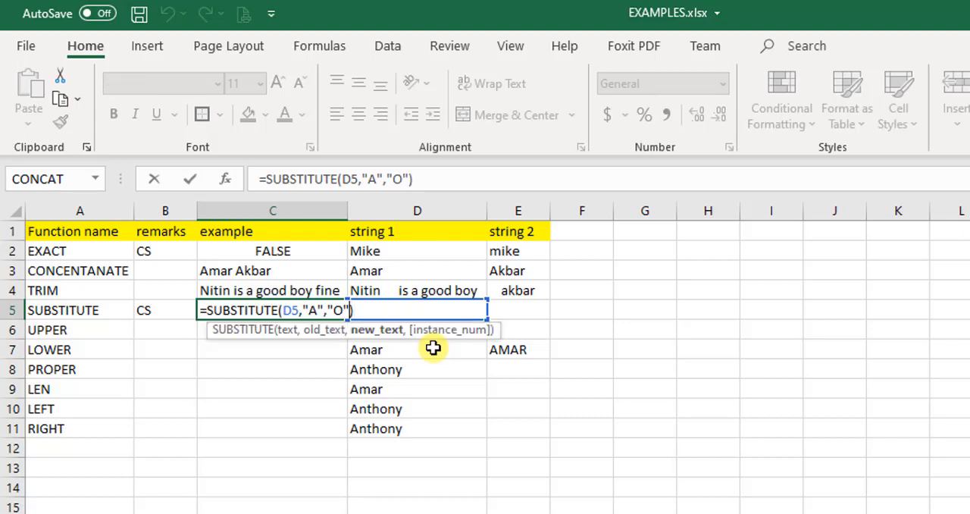
type(",2")
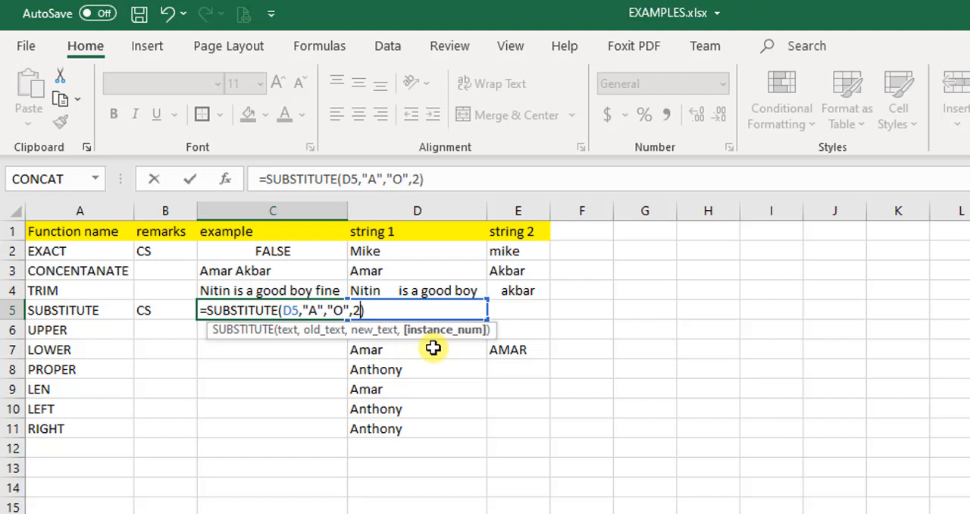
key("Return")
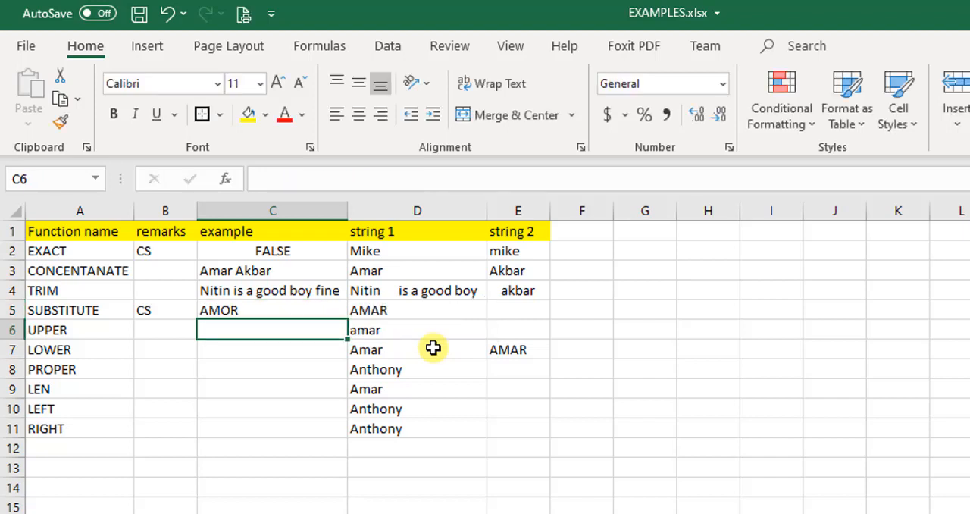
key("Up")
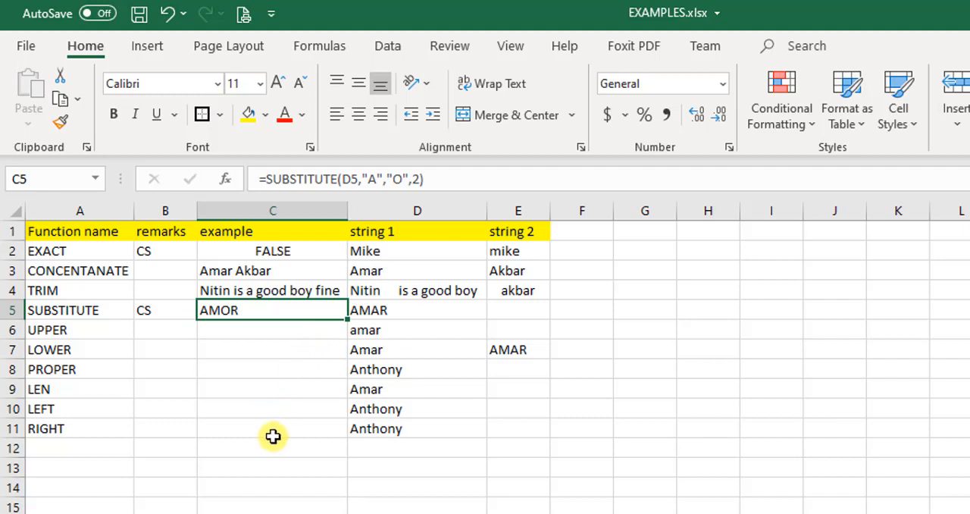
Enter an UPPER formula in C6 that converts the text of D6
left_click(228, 331)
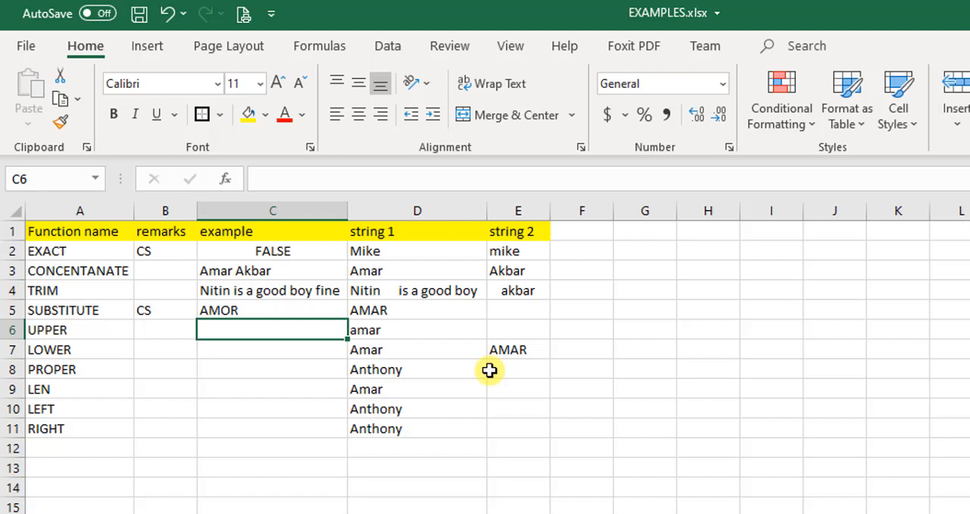
type("=")
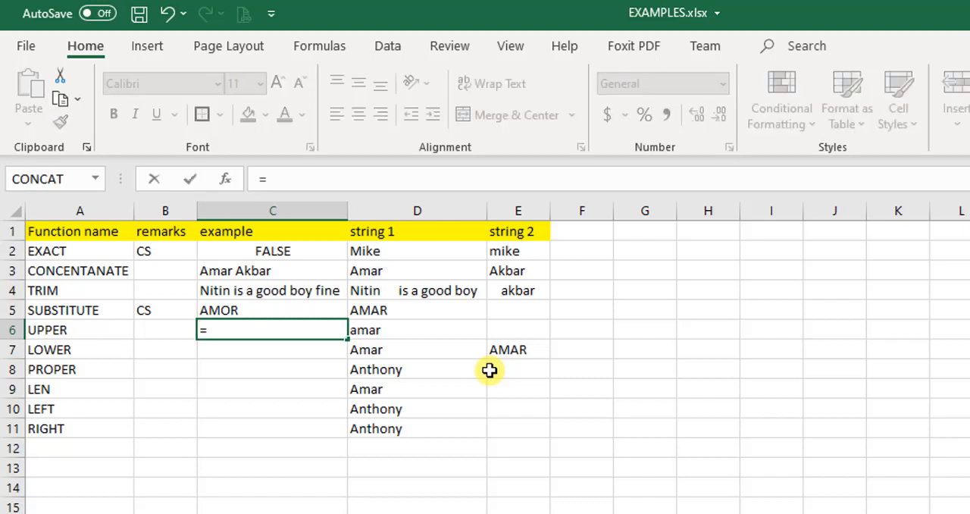
type("UPPER")
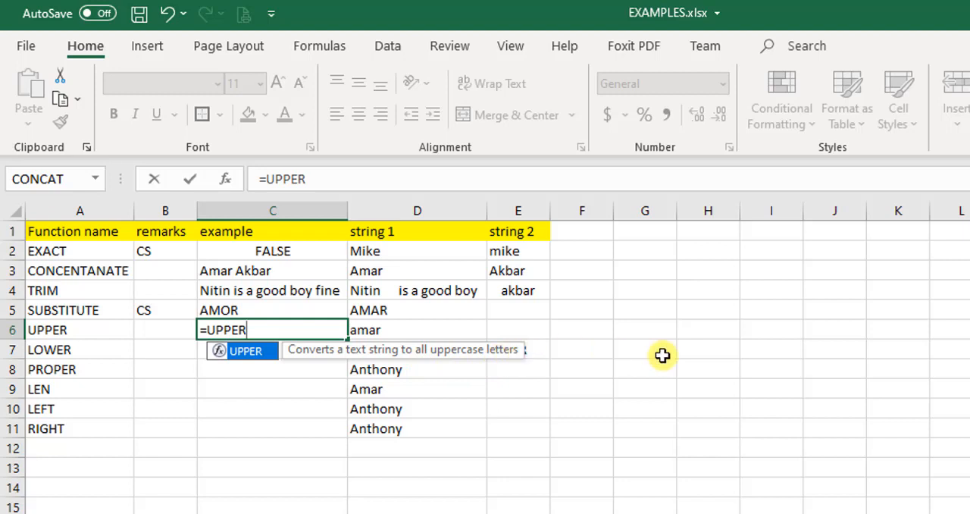
type("(")
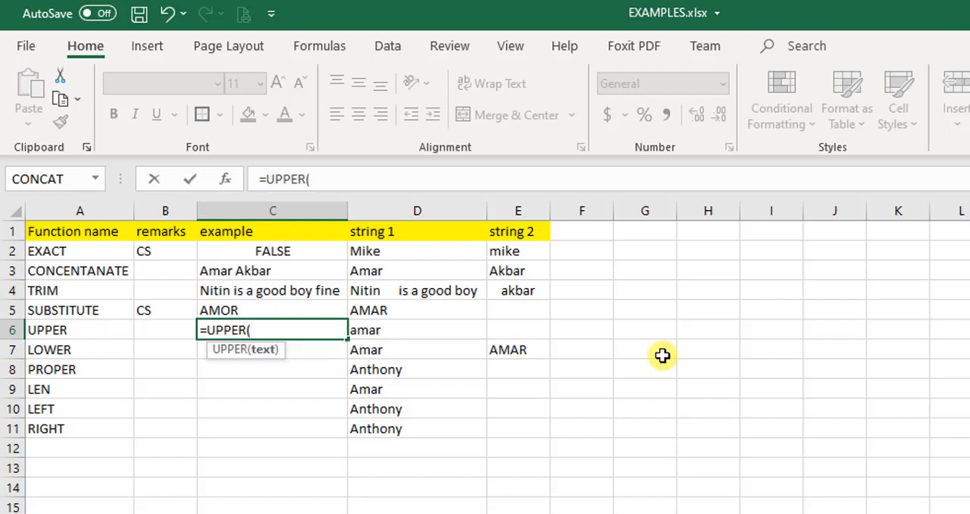
key("Right")
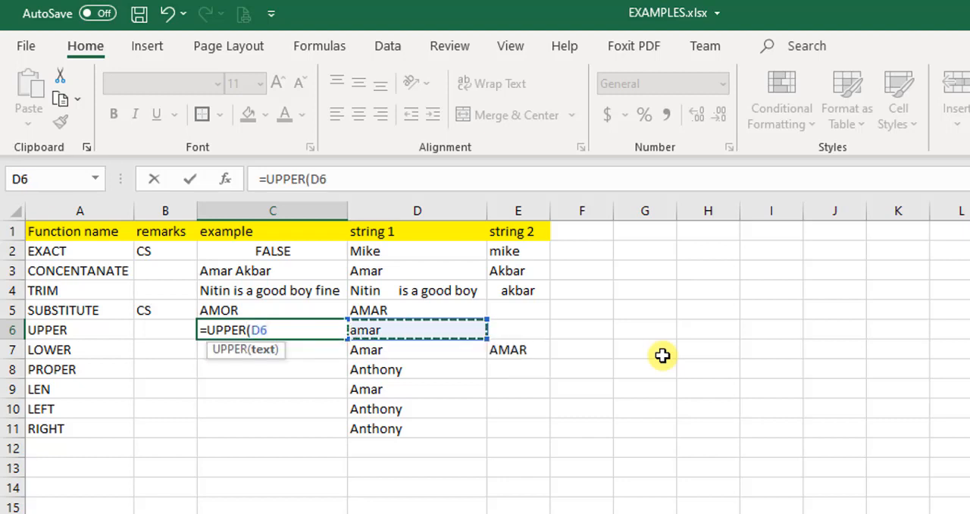
type(")")
key("Return")
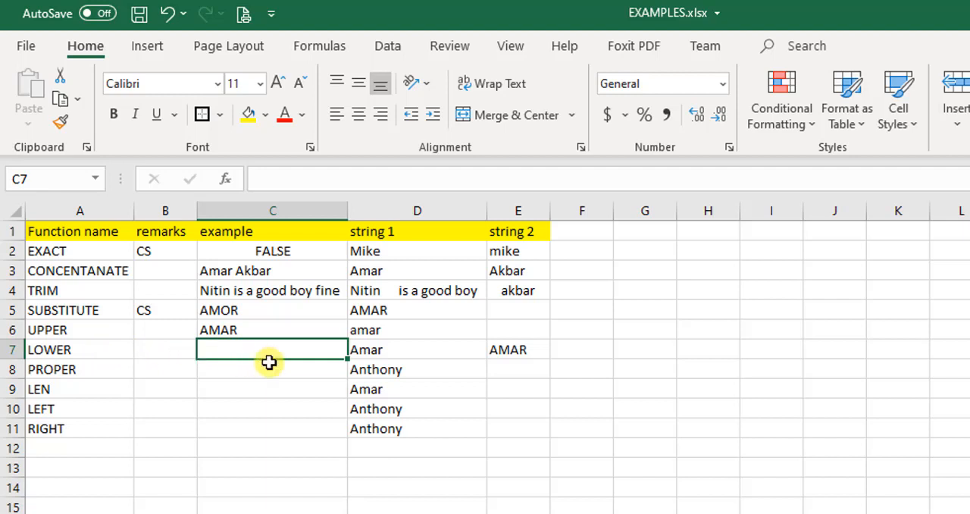
Enter a LOWER formula in C7 that converts the text of D7
left_click(392, 351)
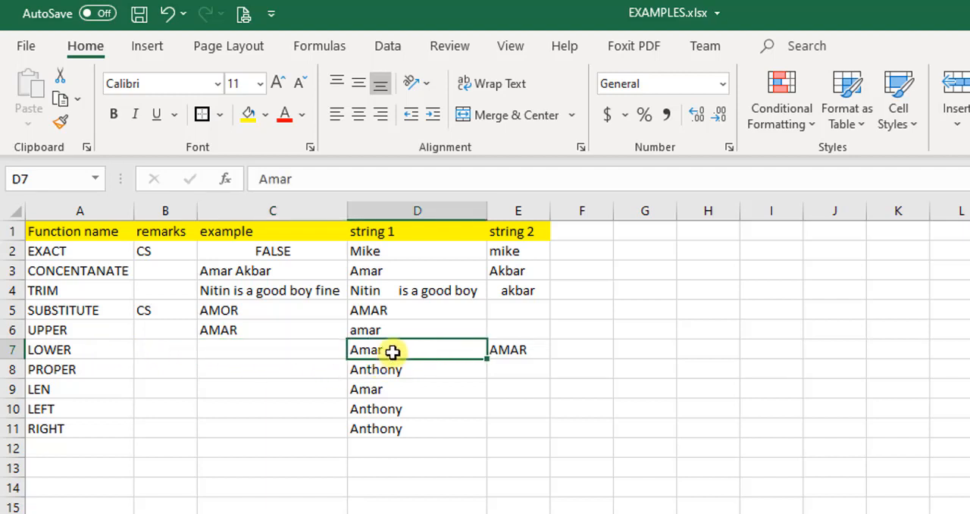
left_click(284, 350)
type("=")
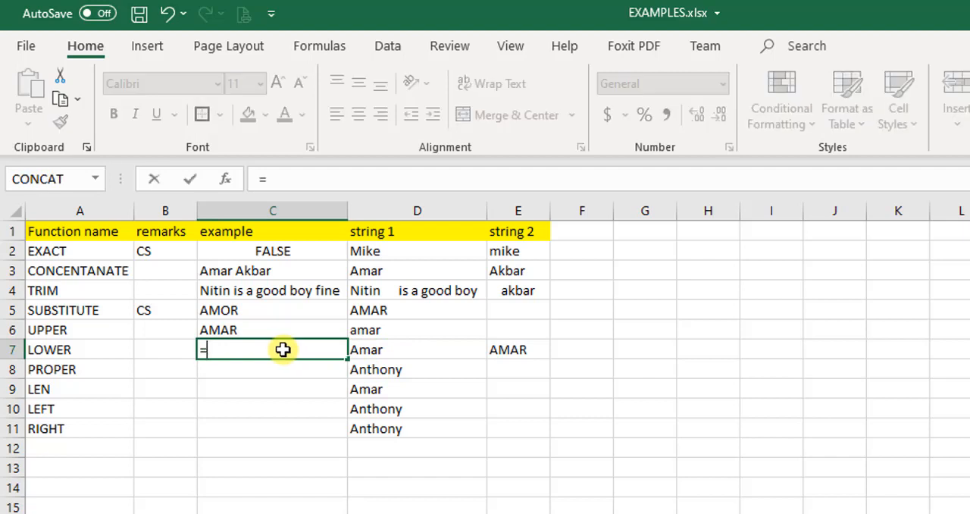
type("LOWER(")
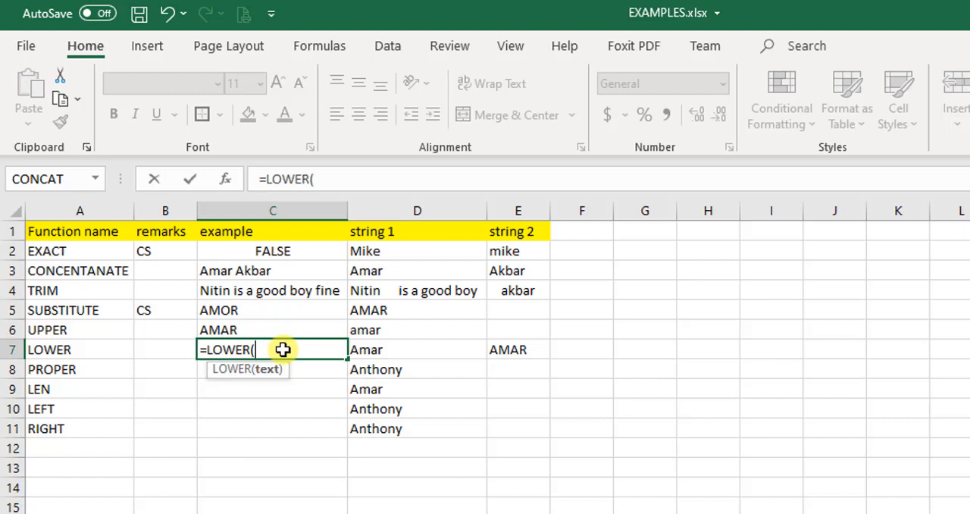
key("Right")
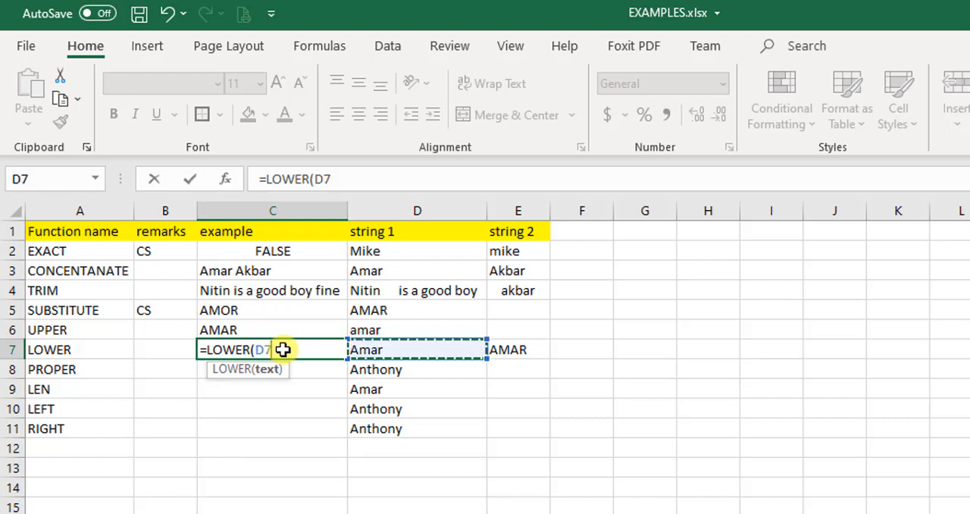
type(")")
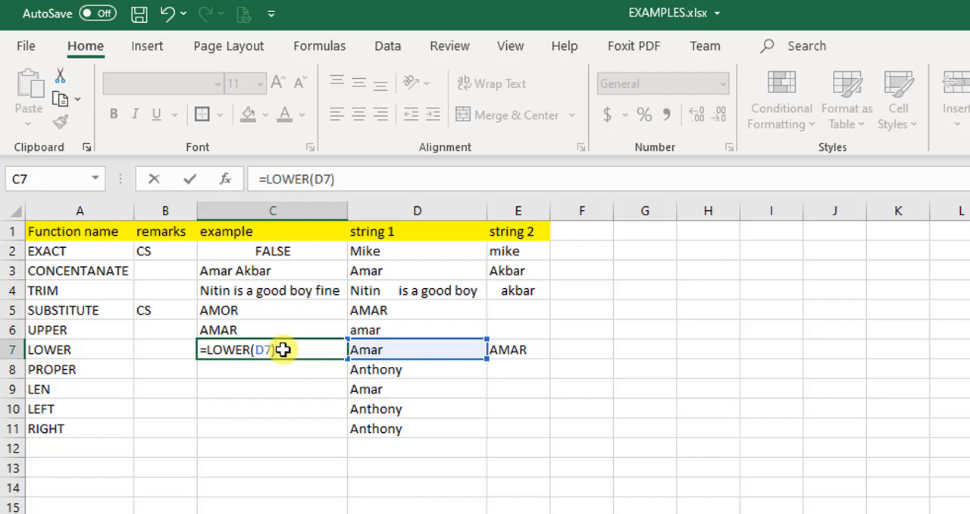
key("Return")
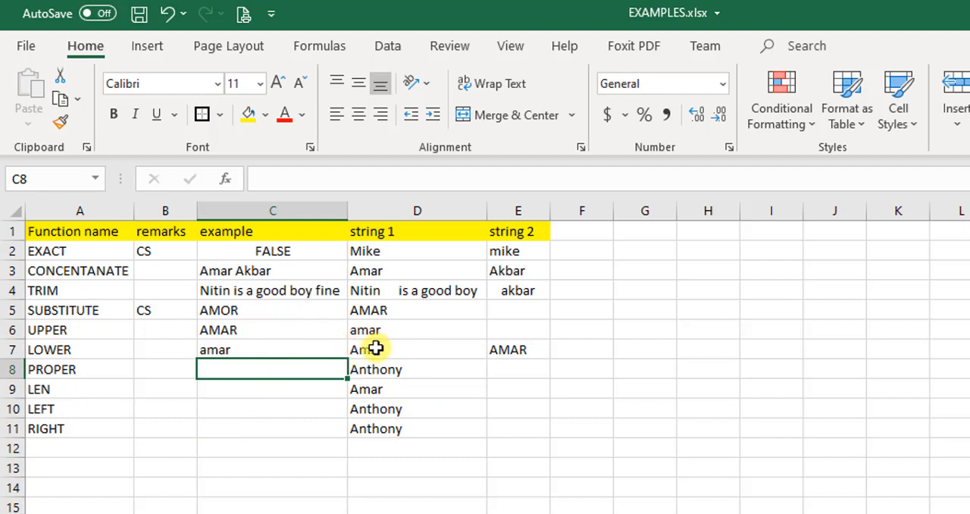
Replace the text in D7 with a different first name in all capitals, without the autocompleted sentence
left_click(357, 347)
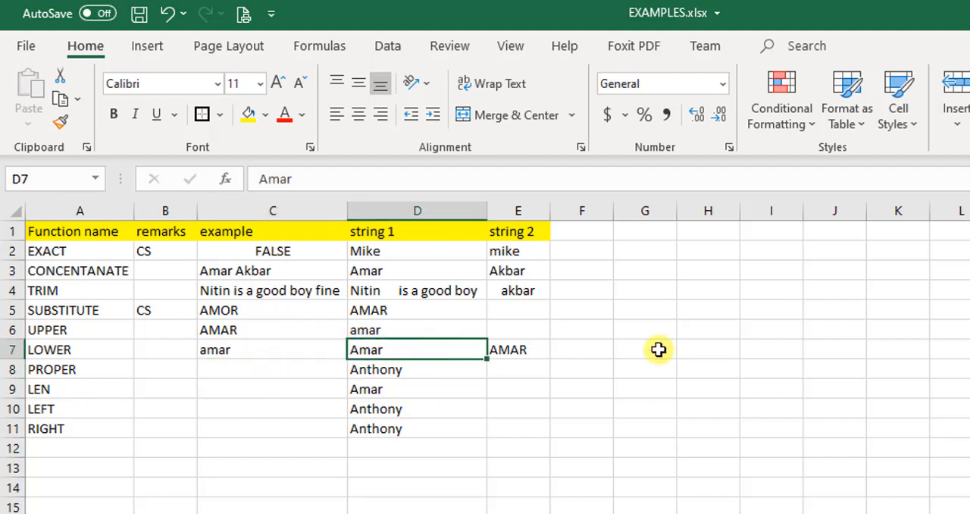
key("Caps_Lock")
type("nitin    is a good boy    fine")
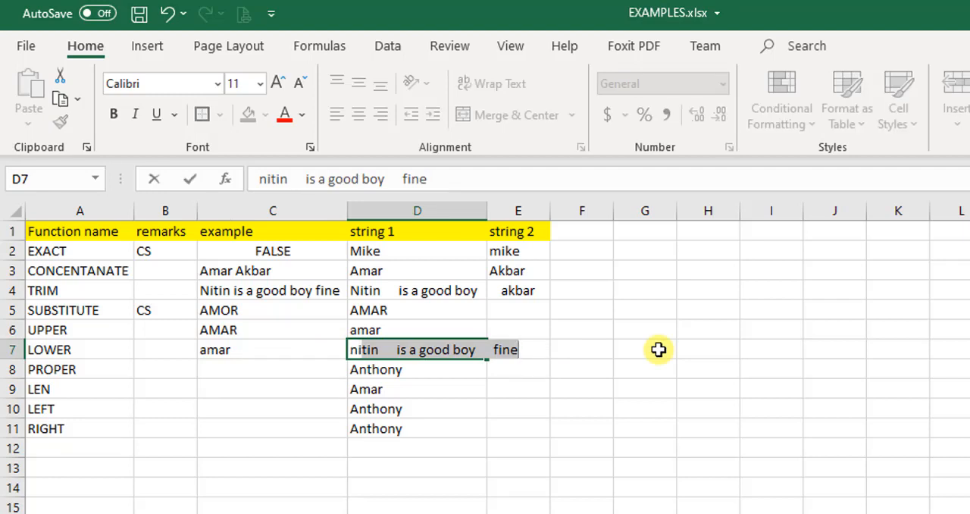
key("BackSpace")
key("BackSpace")
key("BackSpace")
key("BackSpace")
key("BackSpace")
key("BackSpace")
key("BackSpace")
key("BackSpace")
key("BackSpace")
key("BackSpace")
key("BackSpace")
key("BackSpace")
key("BackSpace")
key("BackSpace")
key("BackSpace")
key("BackSpace")
key("BackSpace")
key("BackSpace")
key("BackSpace")
key("BackSpace")
key("Caps_Lock")
type("NIL")
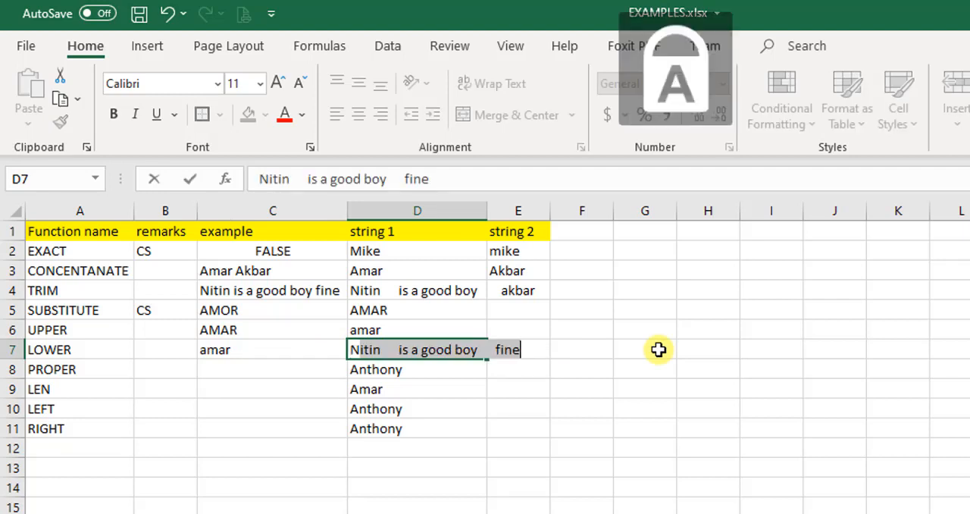
type("ISH")
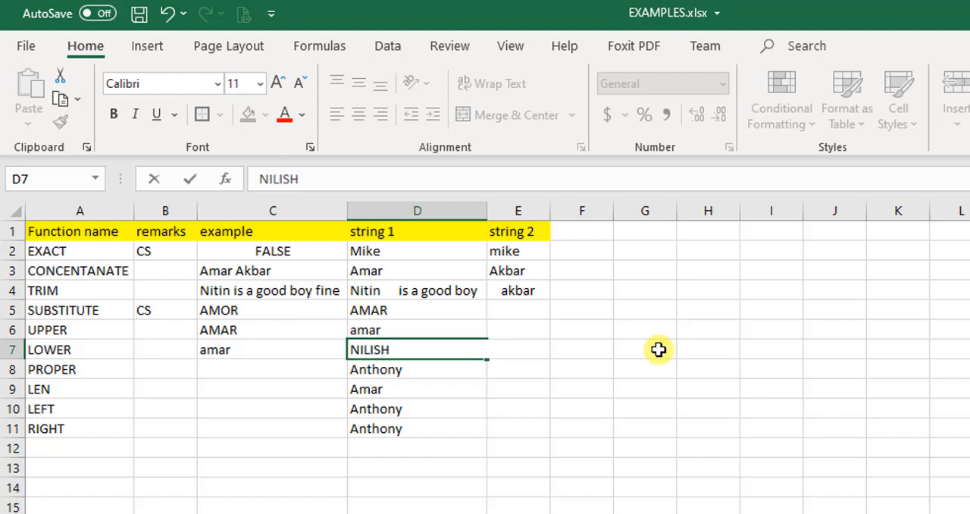
key("Return")
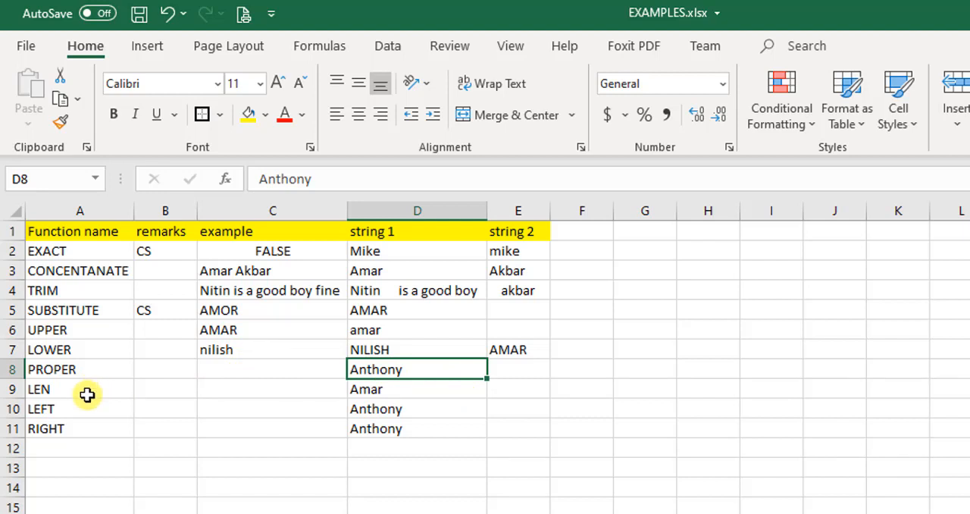
Try to overwrite D8 in the PROPER row with a lowercase version of its first name
left_click(47, 372)
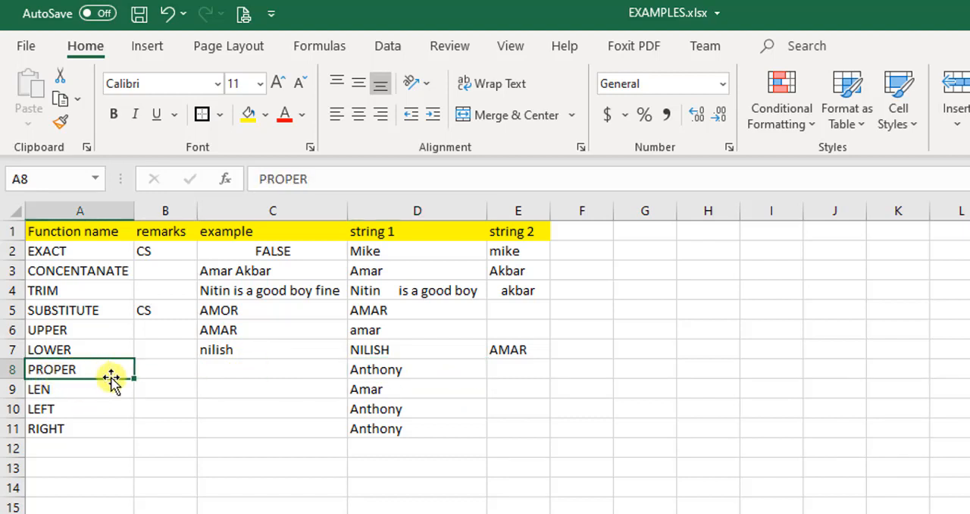
left_click(222, 370)
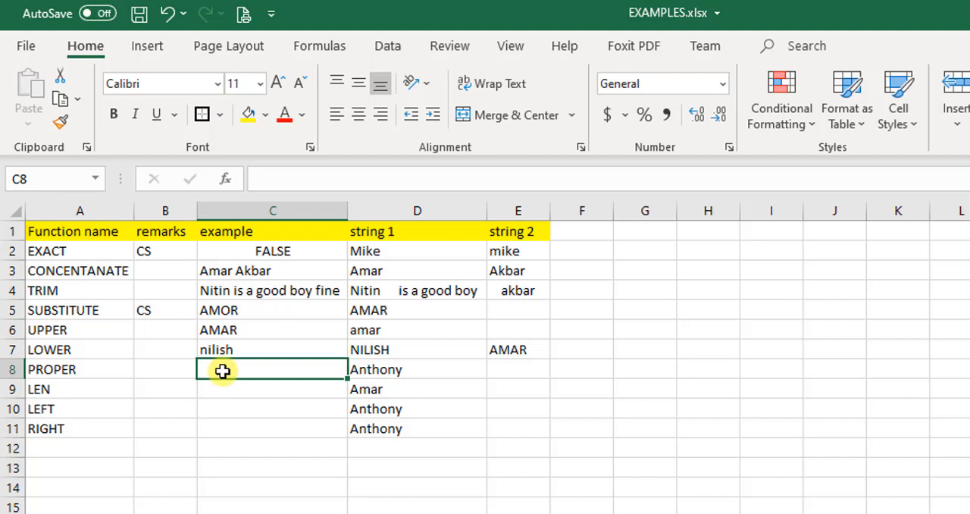
key("Right")
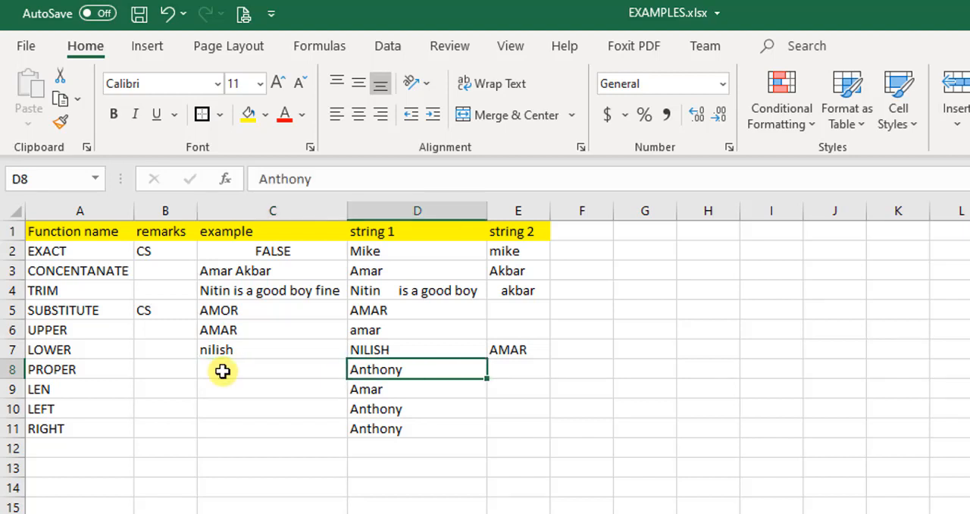
type("an")
key("BackSpace")
key("BackSpace")
key("BackSpace")
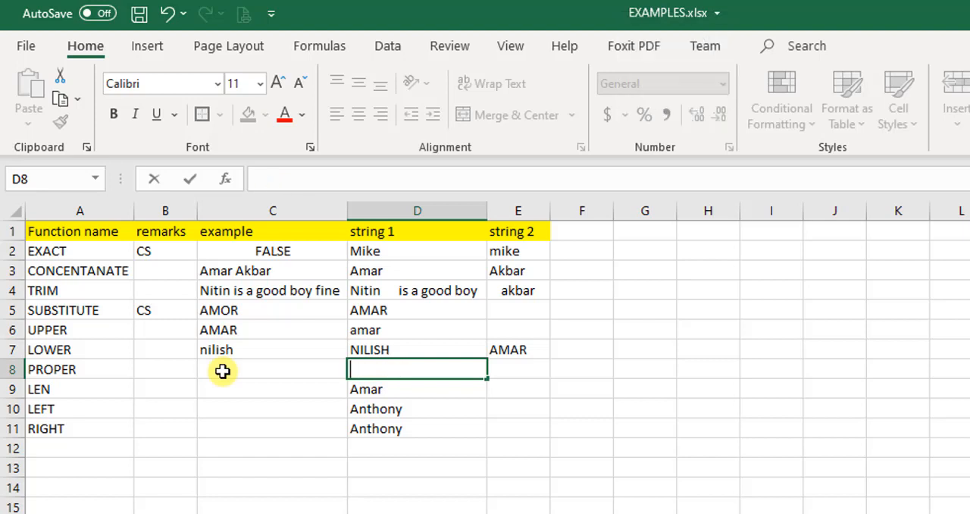
key("Caps_Lock")
type("AN")
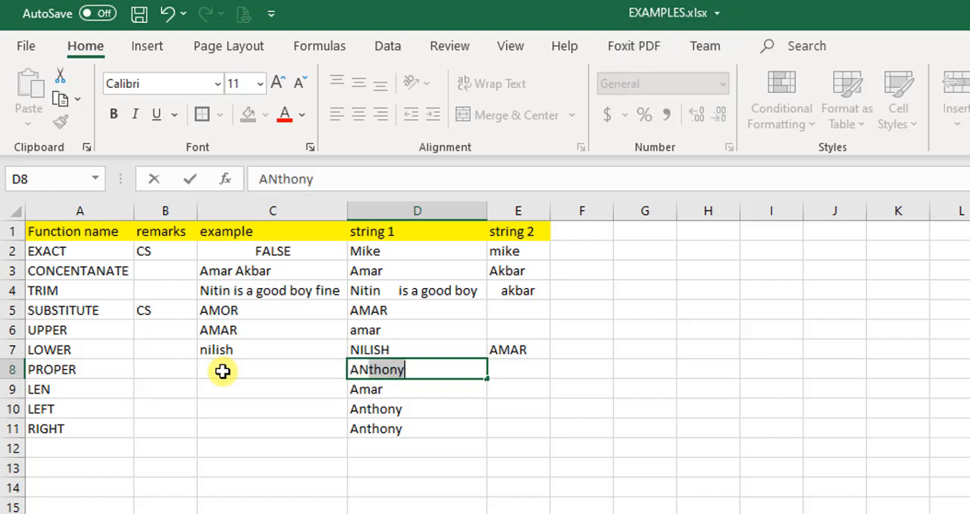
key("BackSpace")
key("BackSpace")
key("BackSpace")
key("Caps_Lock")
type("antho")
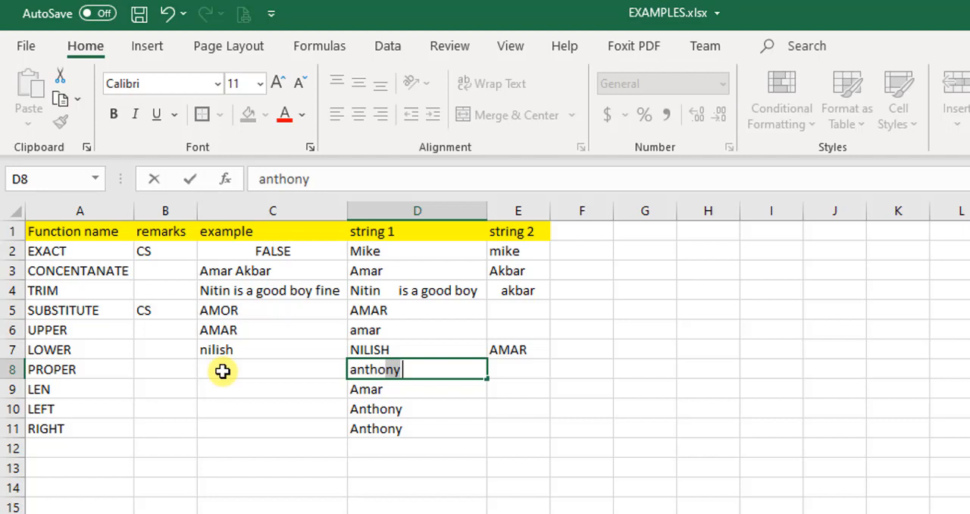
key("Return")
key("Up")
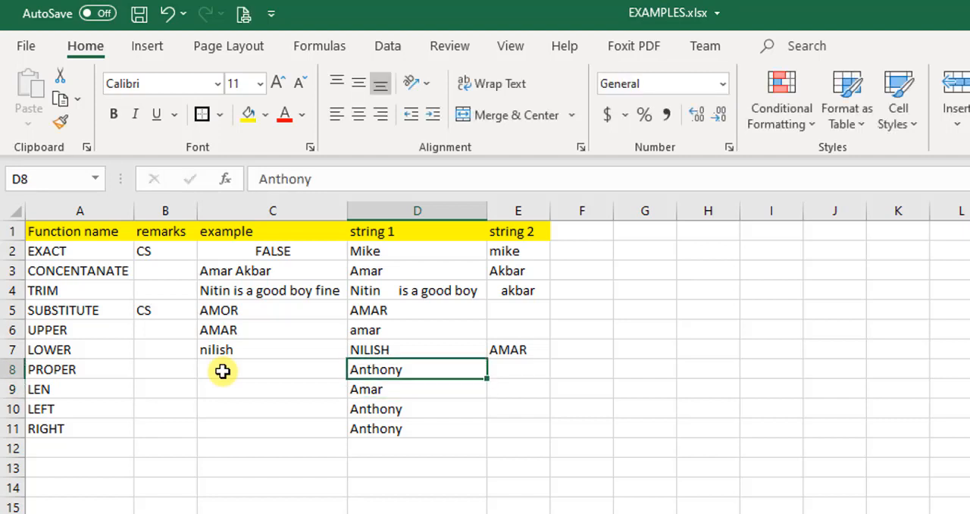
Enter a PROPER formula in C8 that converts the text of D8
left_click(222, 371)
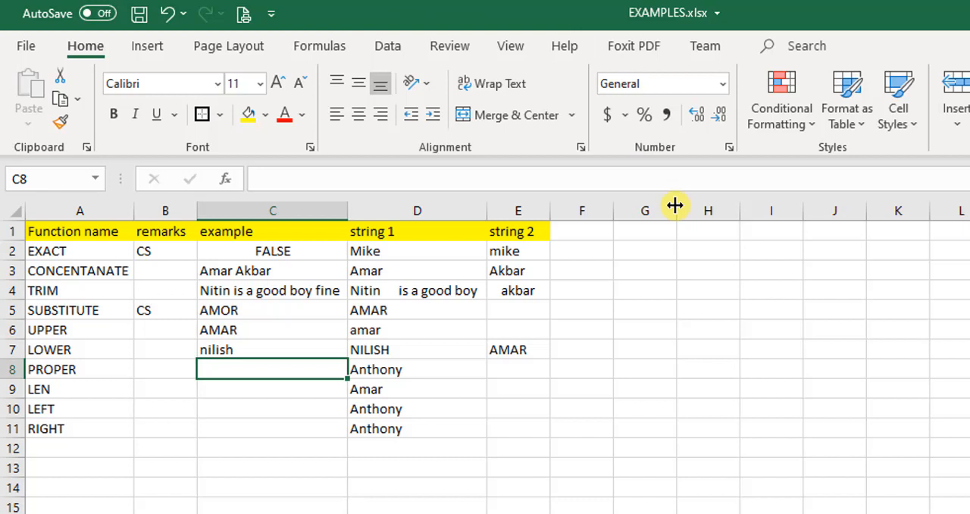
type("=pro")
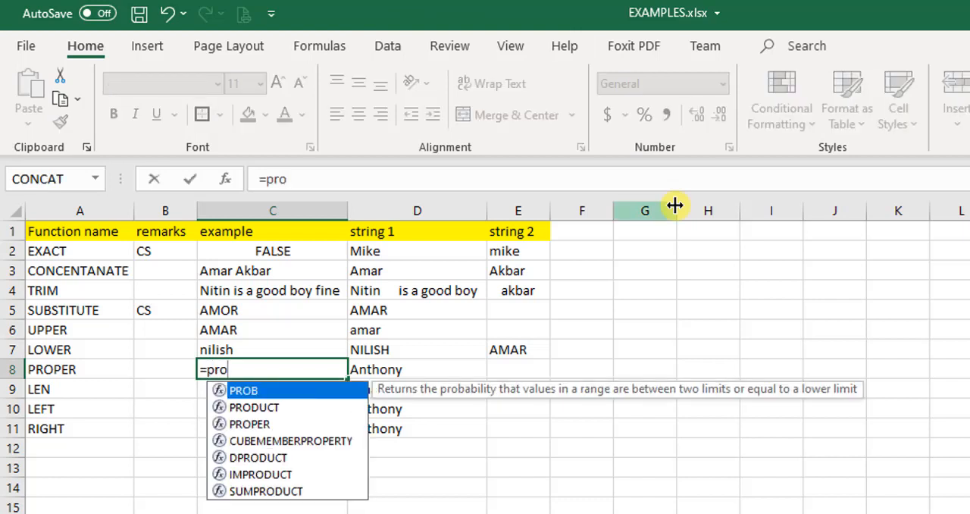
type("per")
key("Tab")
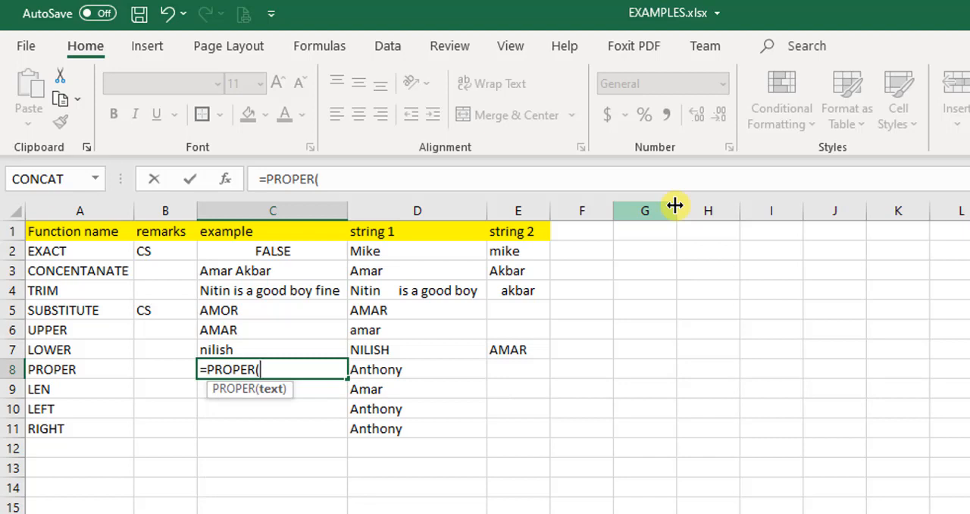
key("Right")
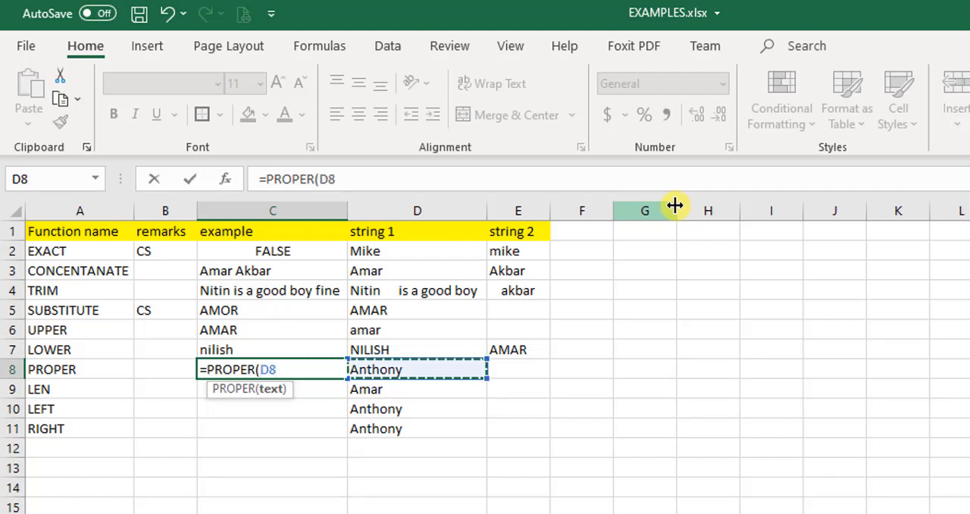
type(")")
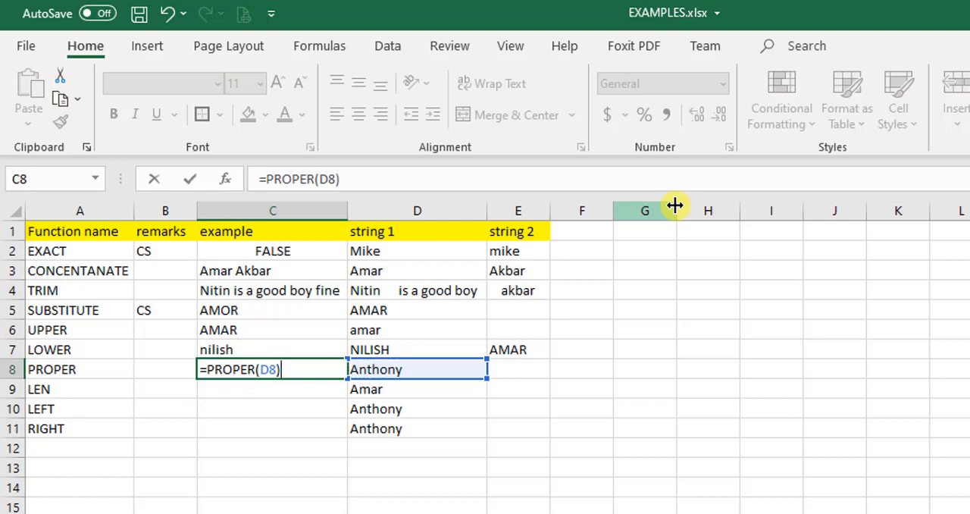
key("Return")
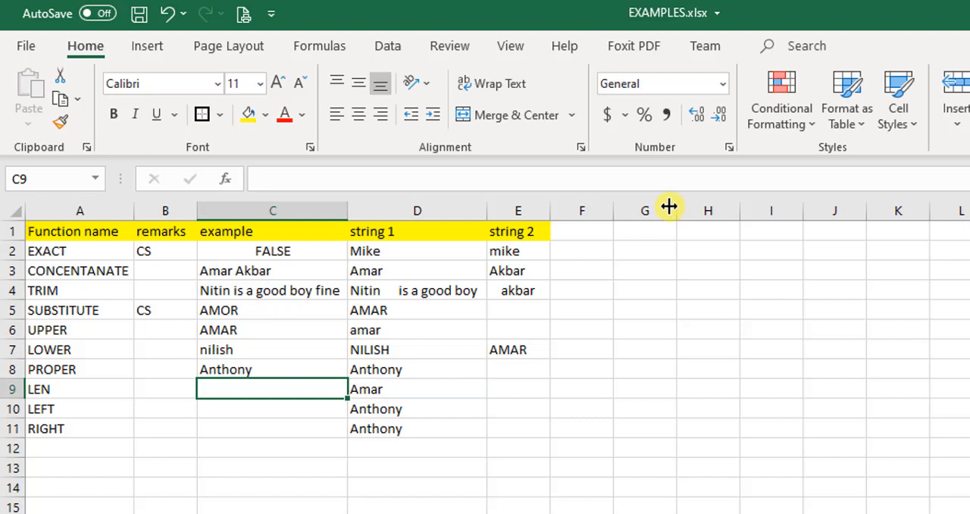
Re-enter the first name in D8 in full, entirely in lowercase letters
left_click(392, 371)
type("anthoty")
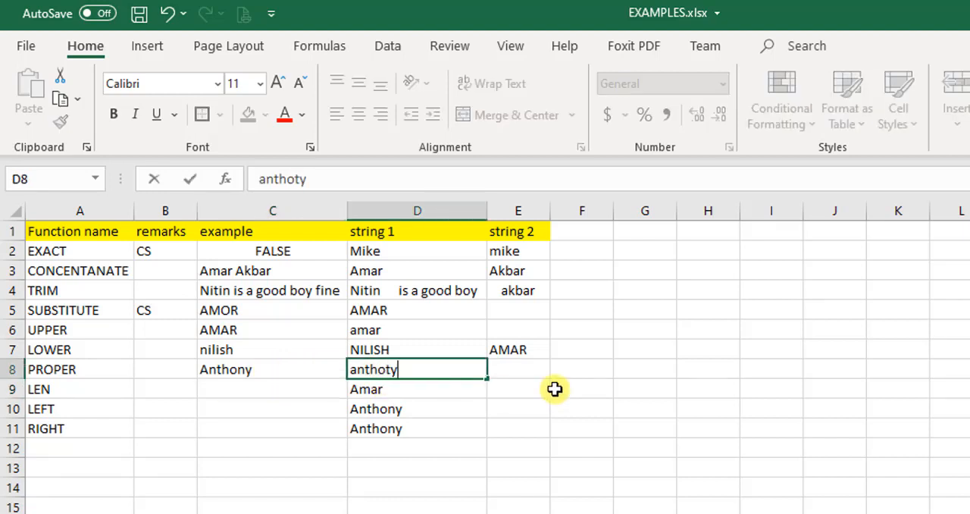
key("BackSpace")
key("BackSpace")
type("ny")
key("Return")
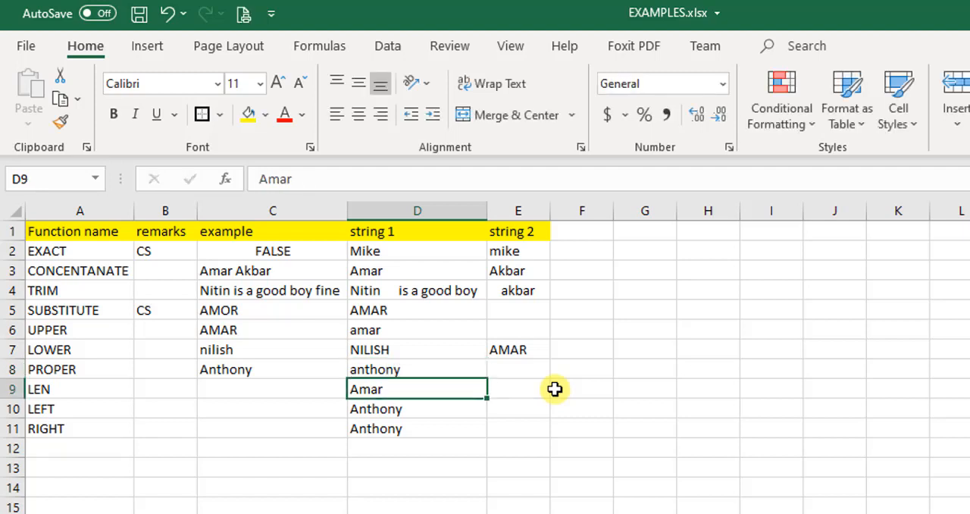
Compare the source text in D8 with the PROPER formula and its output in C8
key("Up")
key("Down")
key("Up")
key("Down")
key("Up")
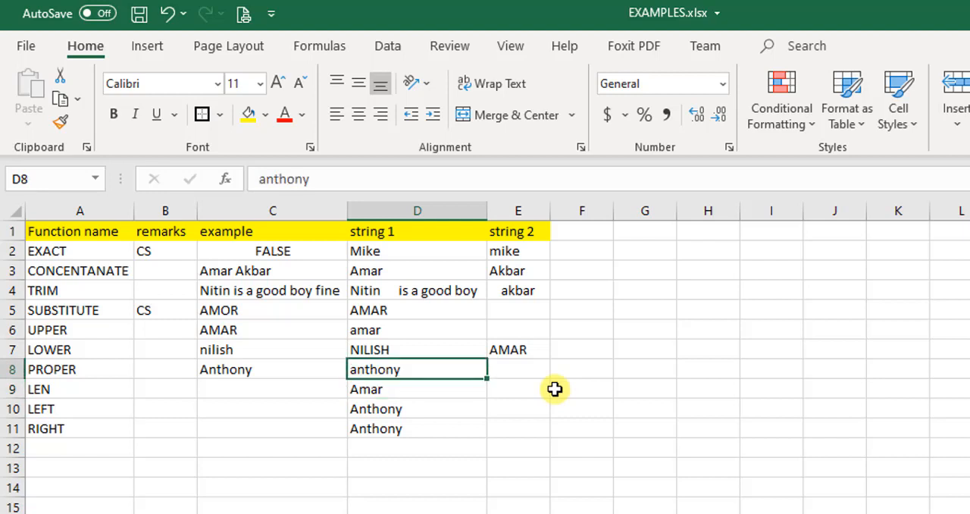
left_click(277, 374)
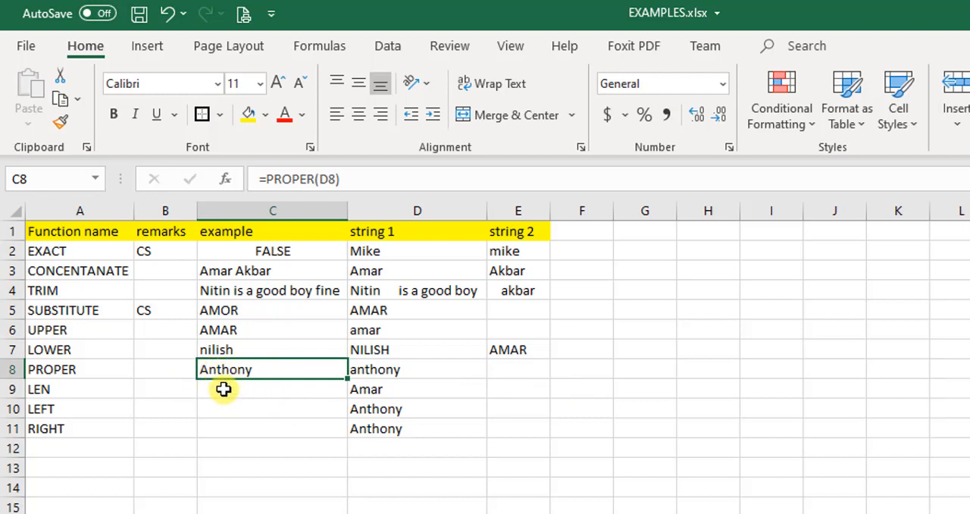
left_click(438, 378)
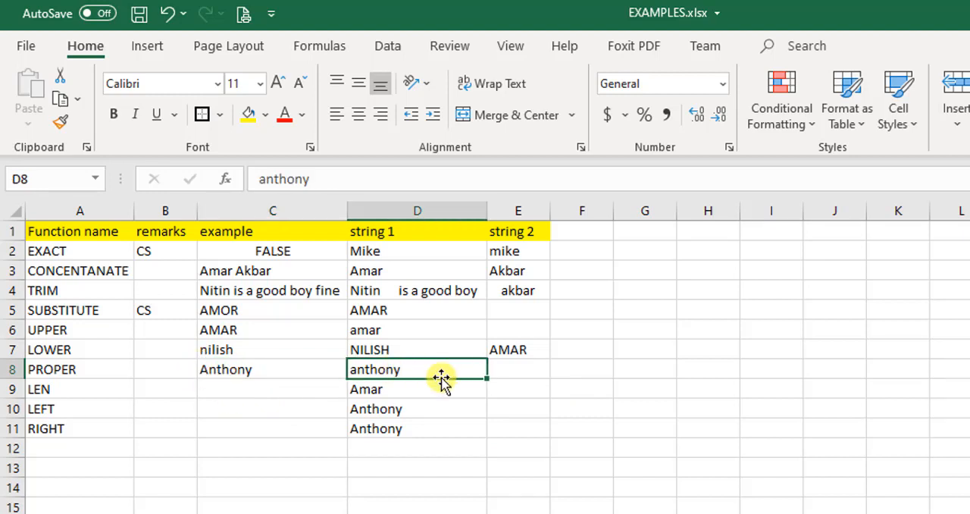
Replace the text in D8 of the PROPER row with another first name in lowercase and check the formula in C8
type("nile")
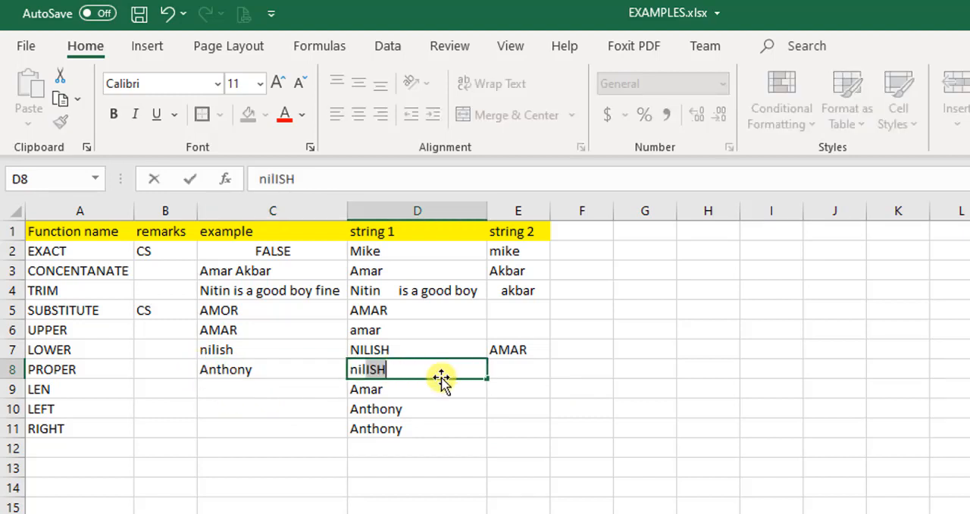
type("sh")
key("Return")
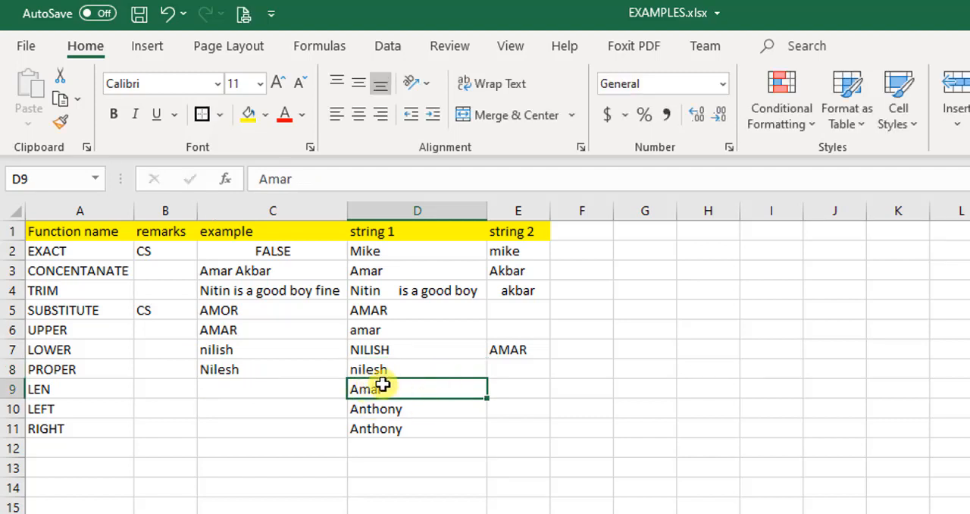
left_click(244, 371)
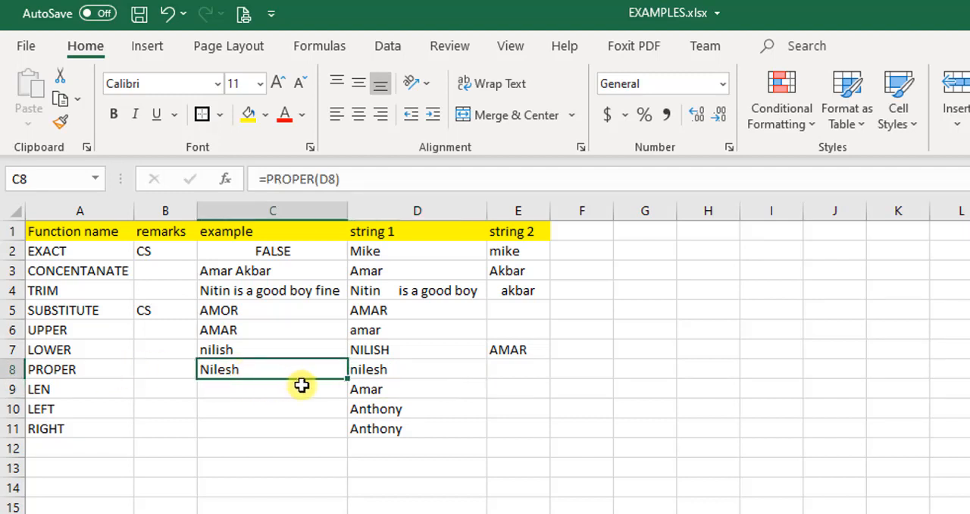
Enter the formula =LEN(D9) in C9 to count the characters of the LEN row's first string
left_click(250, 392)
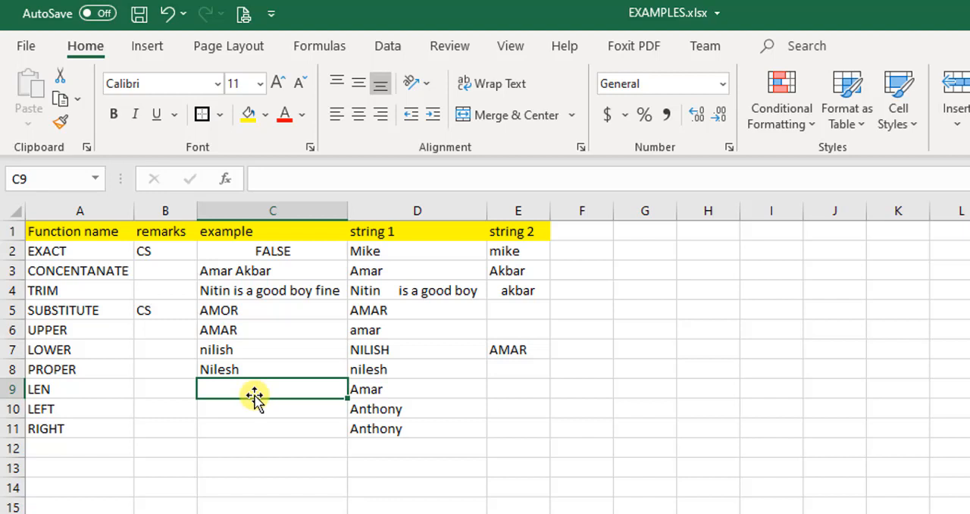
type("=len")
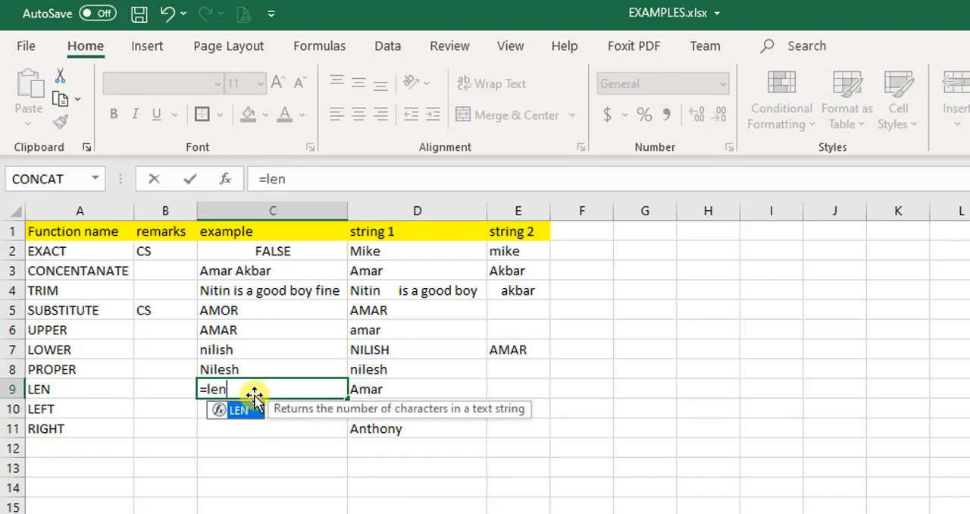
type("(")
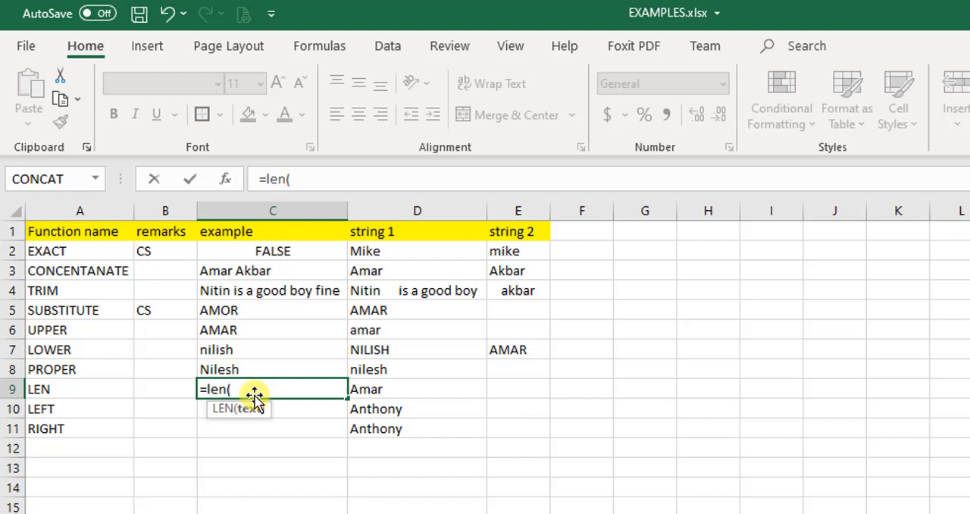
key("Right")
key("Right")
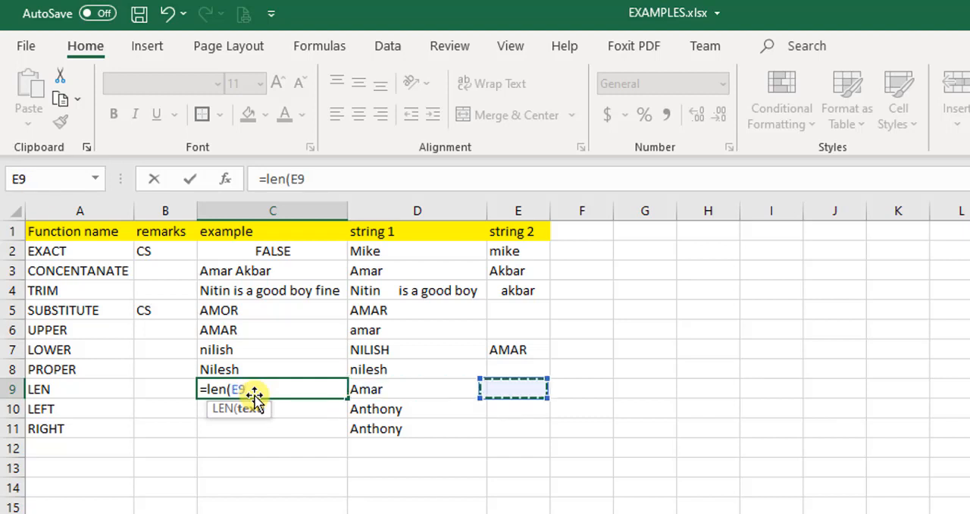
key("Left")
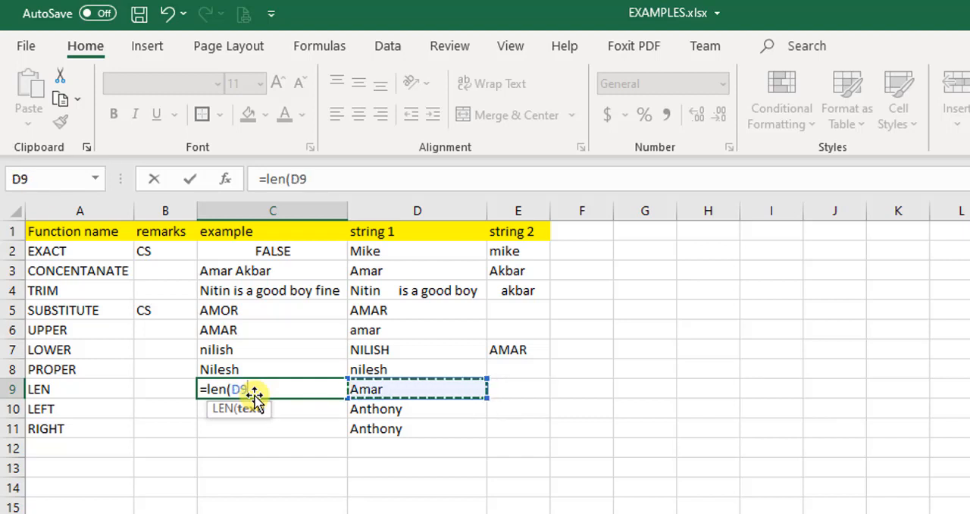
type("(")
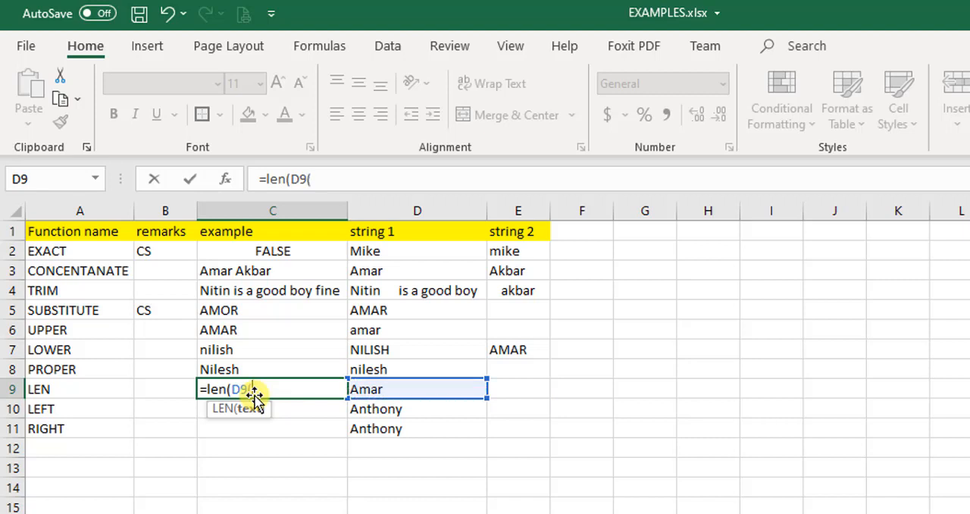
key("BackSpace")
type(")")
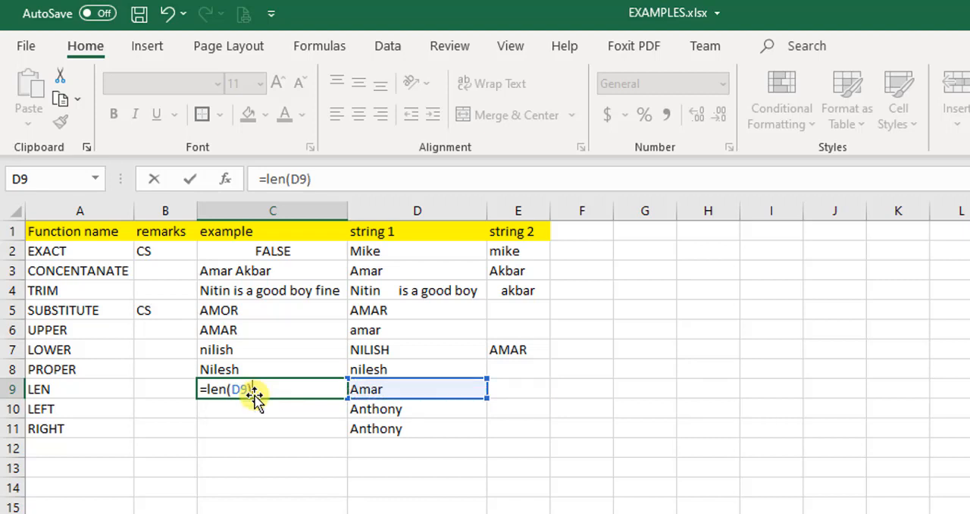
key("Return")
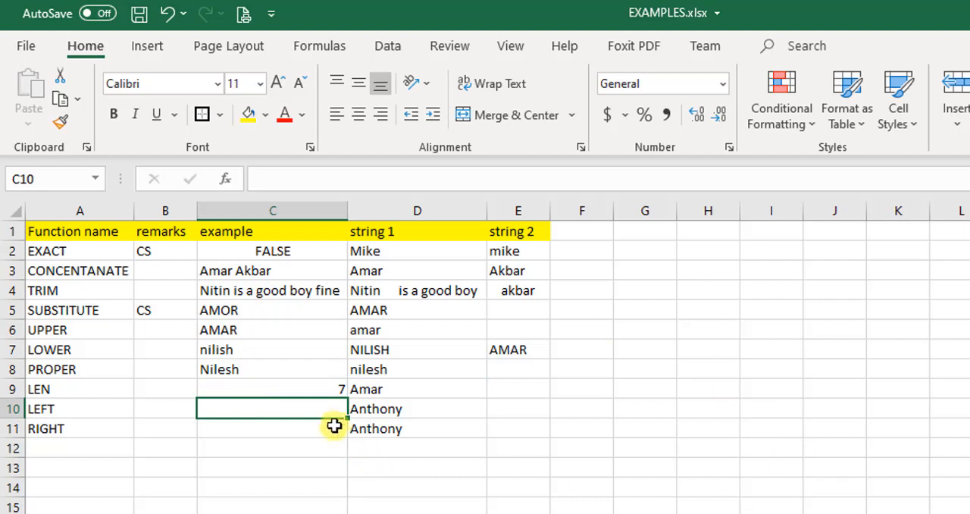
Edit the first name in D9 to remove its trailing spaces
left_click(331, 385)
left_click(385, 389)
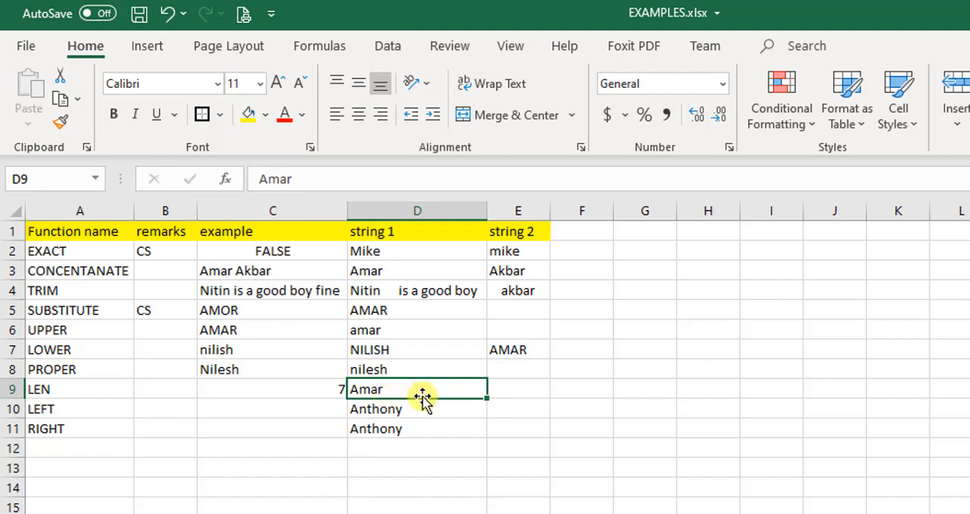
key("F2")
key("BackSpace")
key("BackSpace")
key("BackSpace")
key("BackSpace")
key("BackSpace")
key("BackSpace")
type("mar")
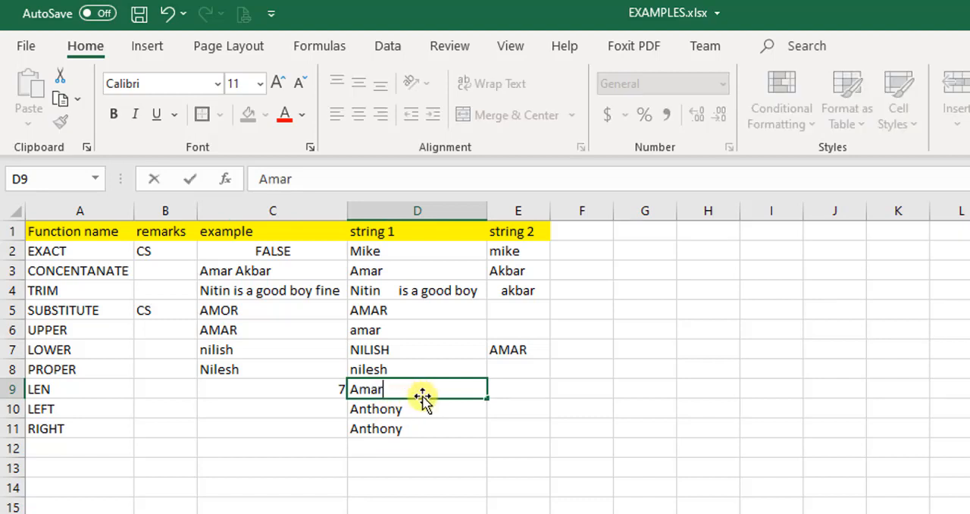
key("Return")
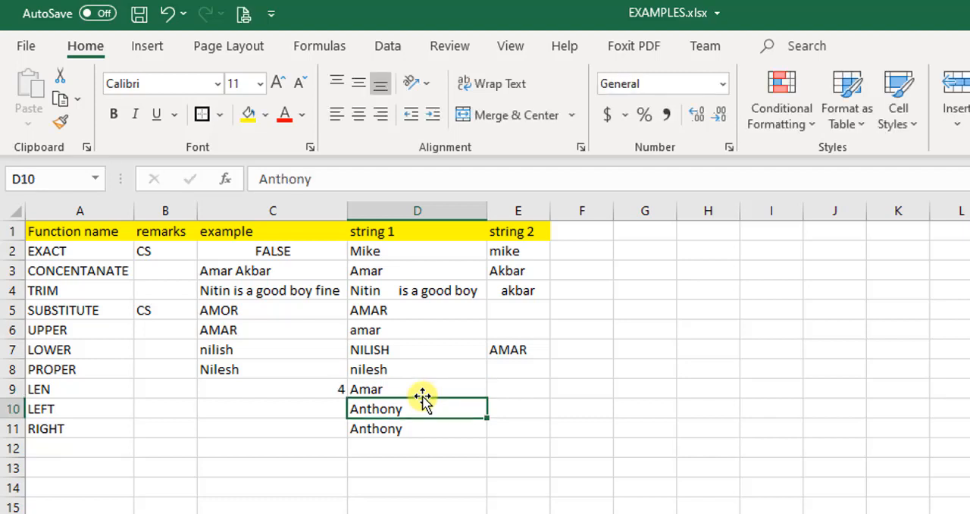
Review the function names in column A around the PROPER and LEN rows
key("Up")
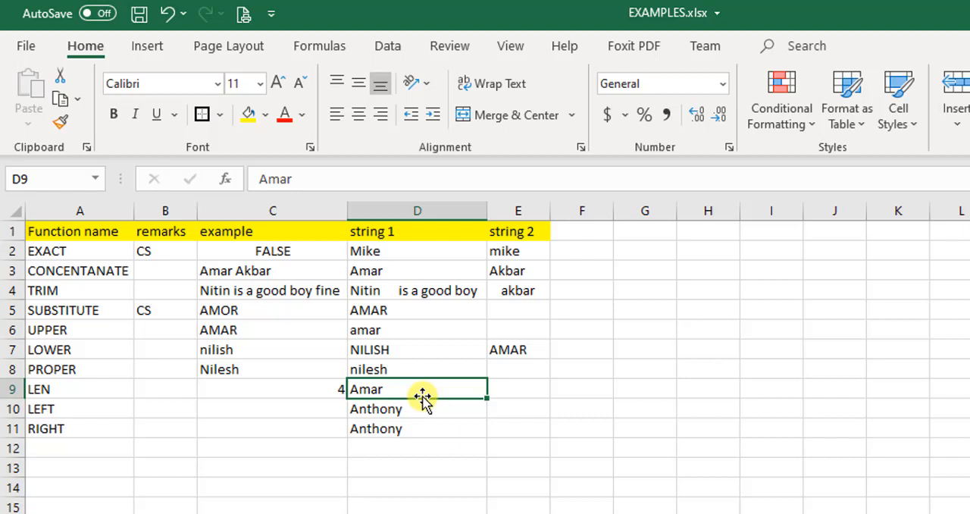
key("Home")
key("Up")
key("Up")
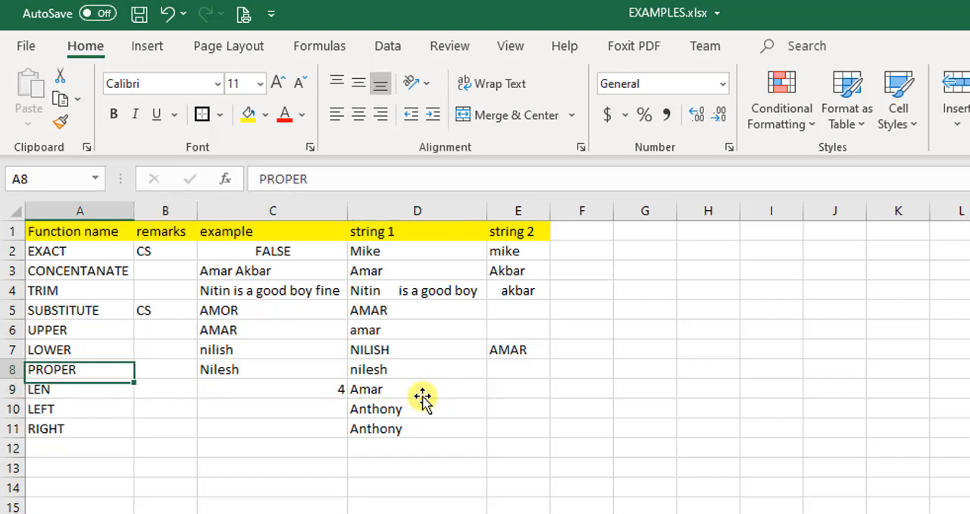
key("Up")
key("Up")
key("Up")
key("Up")
key("Down")
key("Down")
key("Down")
key("Down")
key("Down")
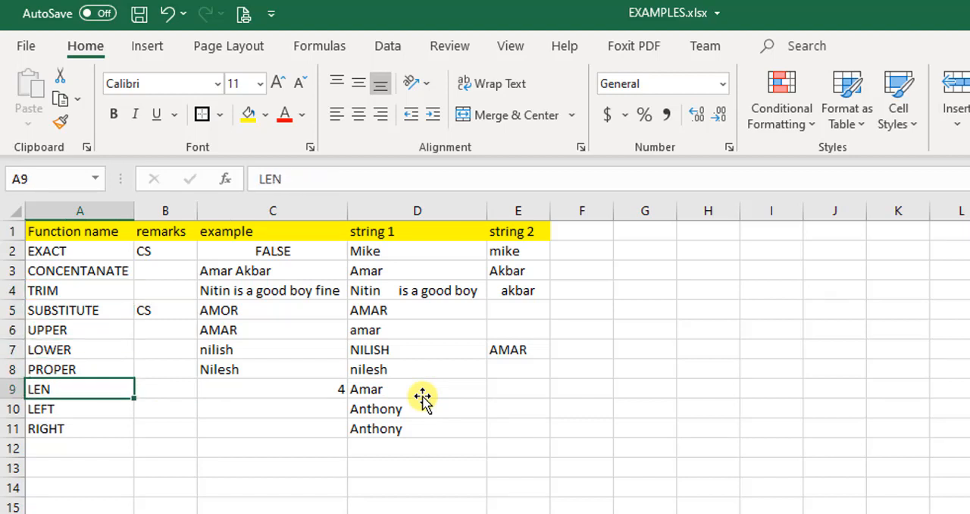
Enter the same first name as in D9 into D13, followed by several trailing spaces
key("Down")
key("Down")
key("Down")
key("Down")
key("Down")
key("Down")
key("Up")
key("Up")
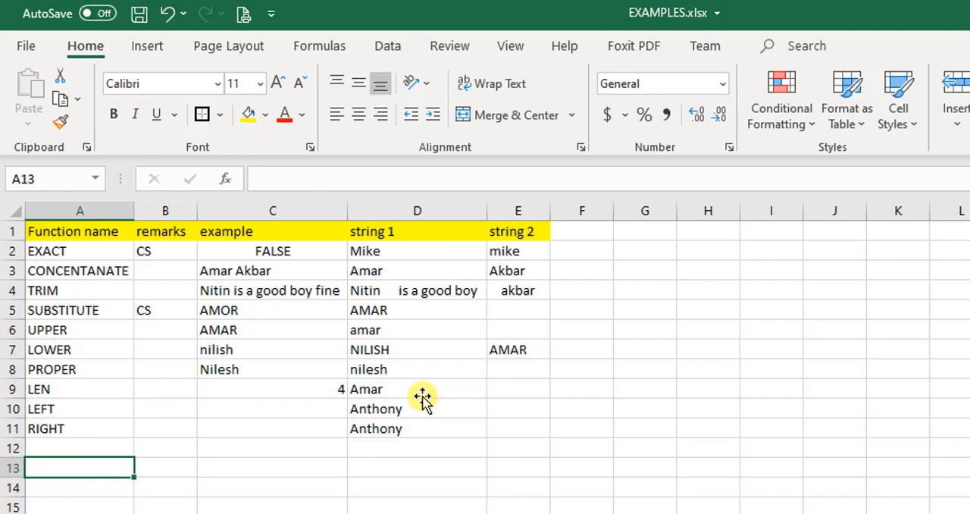
key("Right")
key("Right")
key("Right")
key("Right")
key("Right")
key("Left")
key("Left")
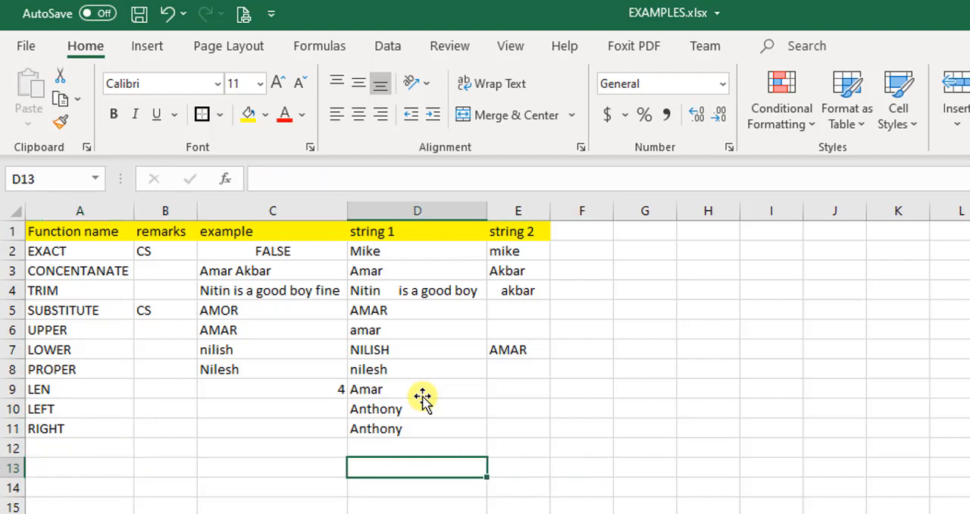
type("Amar")
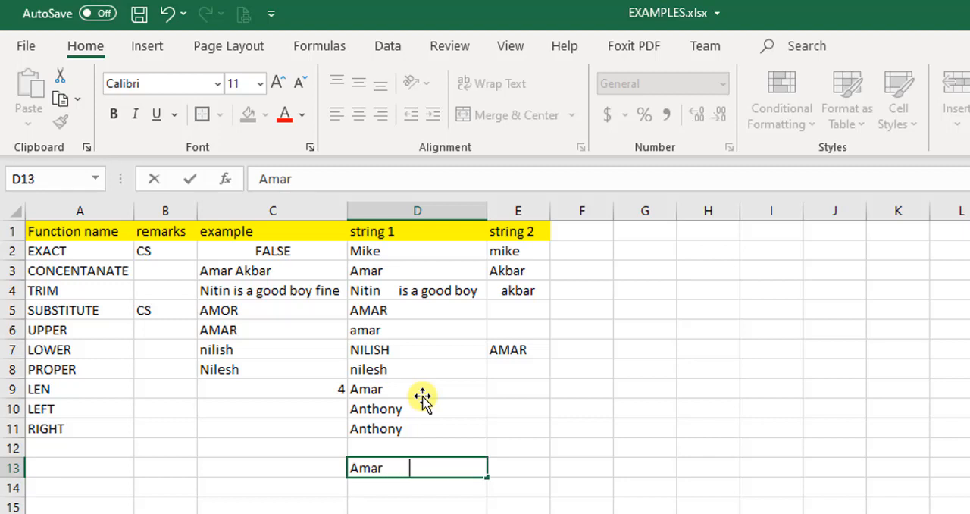
key("Return")
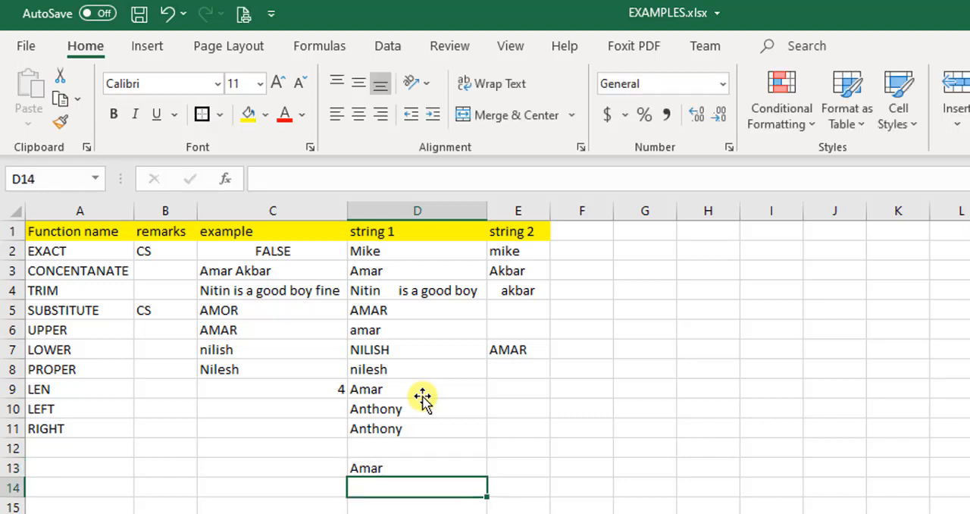
Enter the formula =LEN(D13) in C13 to count the characters including the trailing spaces
key("Up")
key("Left")
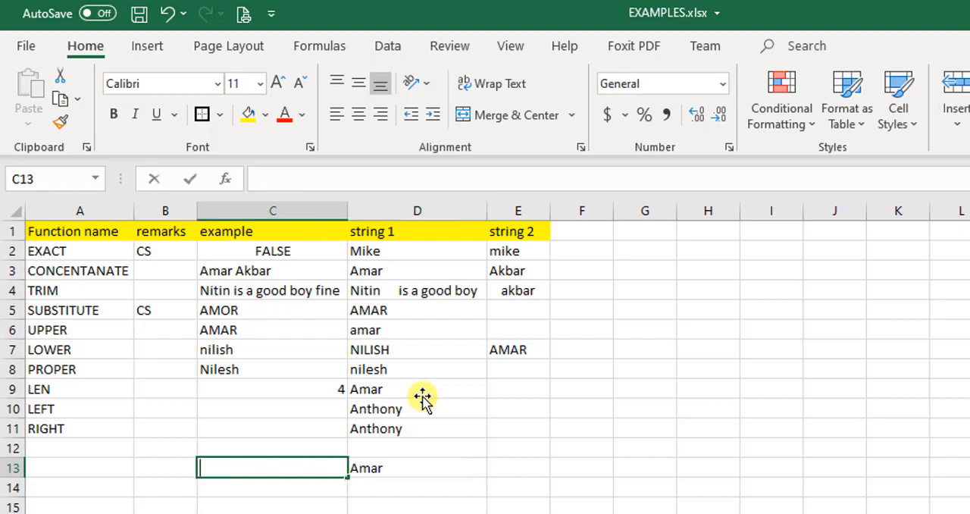
type("=len")
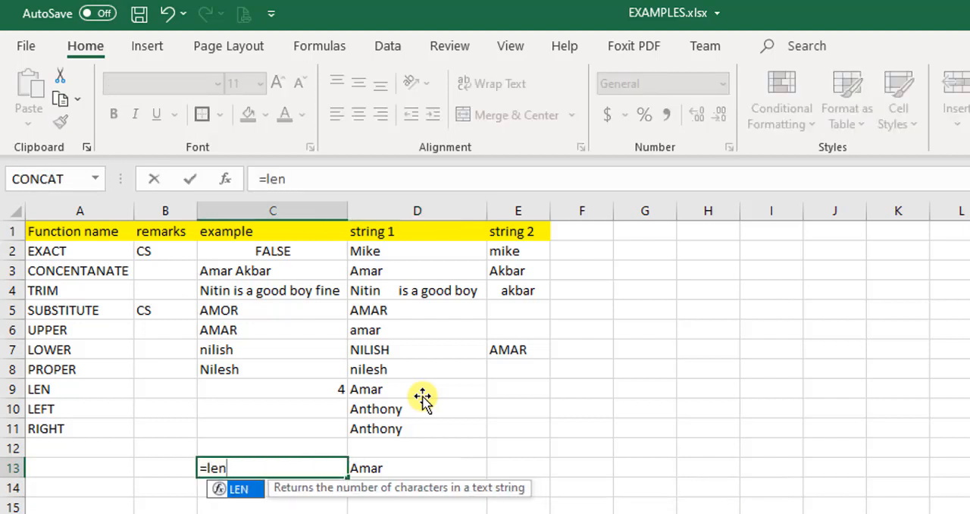
type("(")
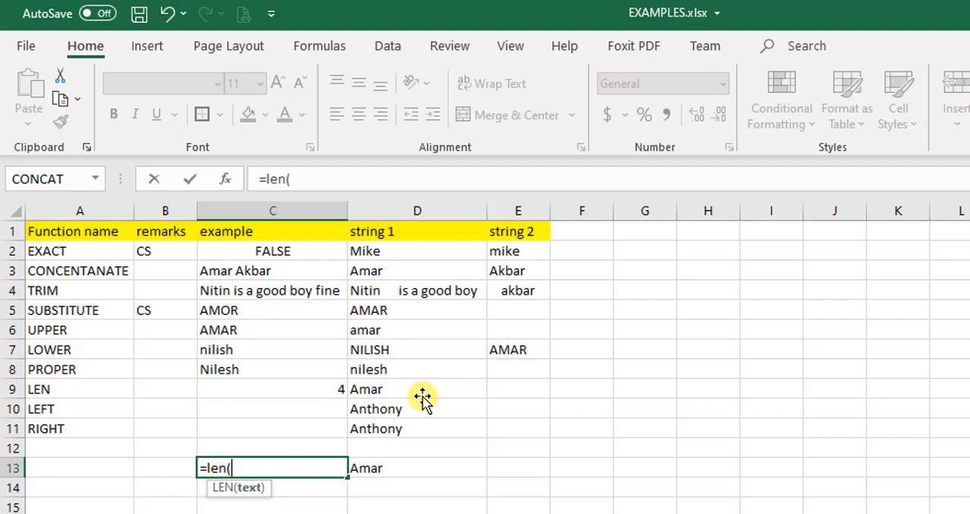
key("Right")
type(")")
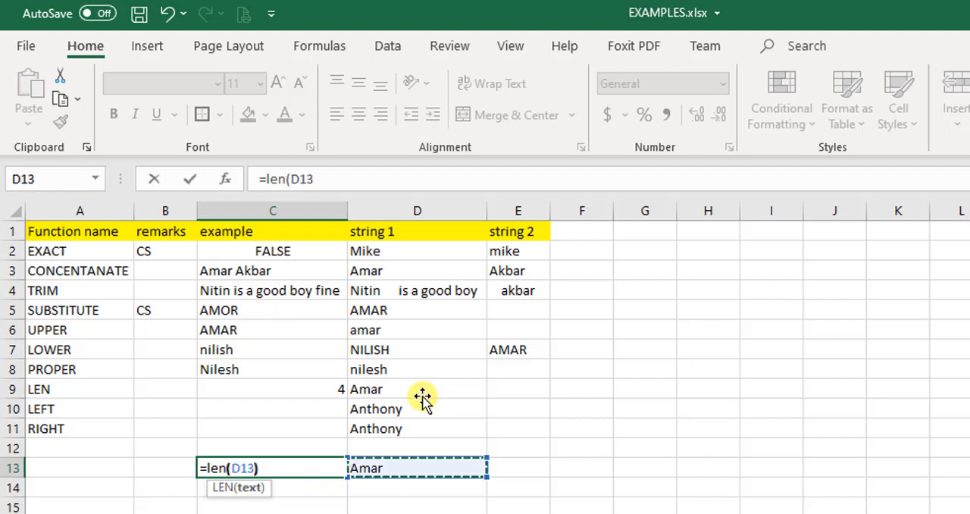
key("Return")
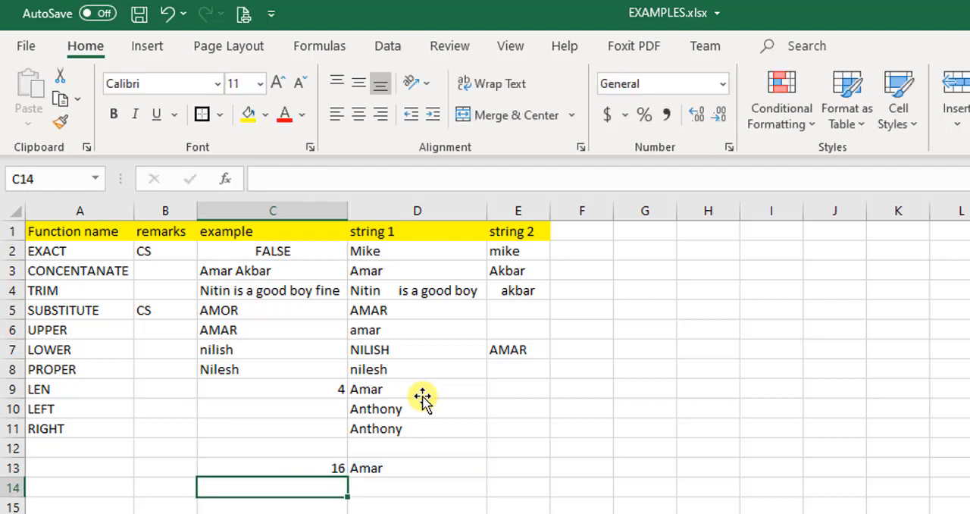
Replace the formula in C13 with =LEN(TRIM(D13)) to count the characters without the trailing spaces
key("Up")
key("Right")
key("Left")
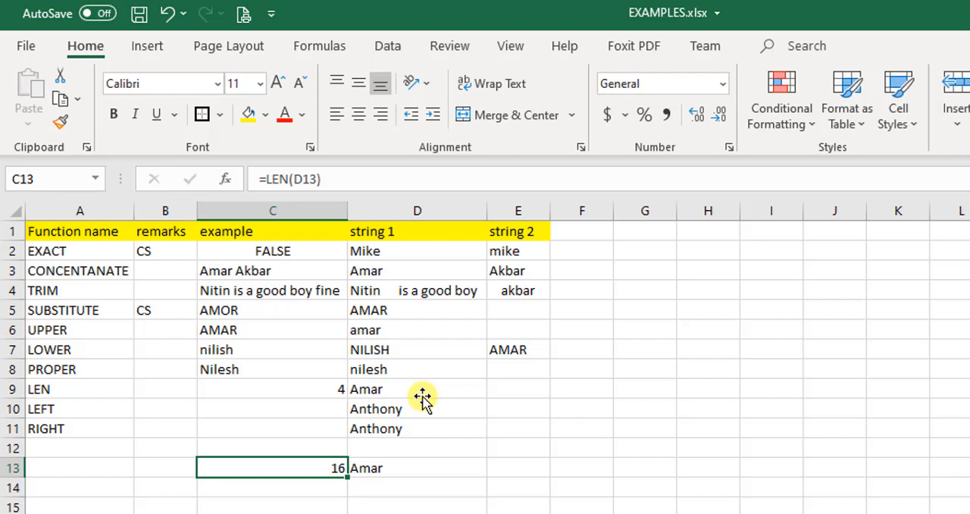
key("Up")
key("Down")
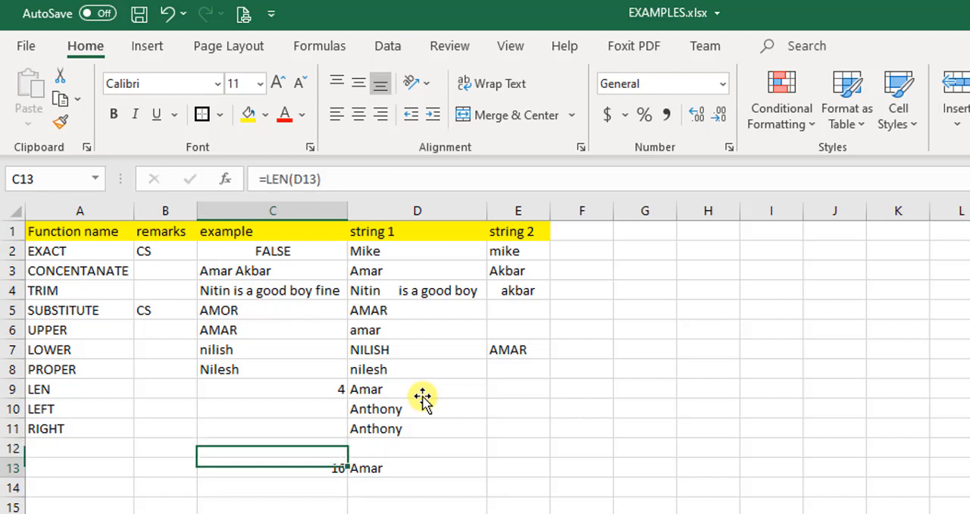
type("=")
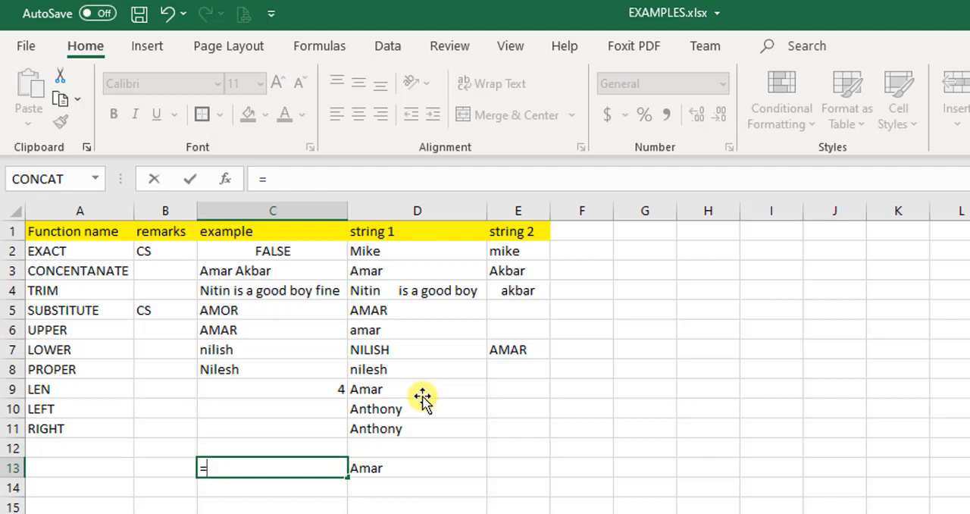
type("len")
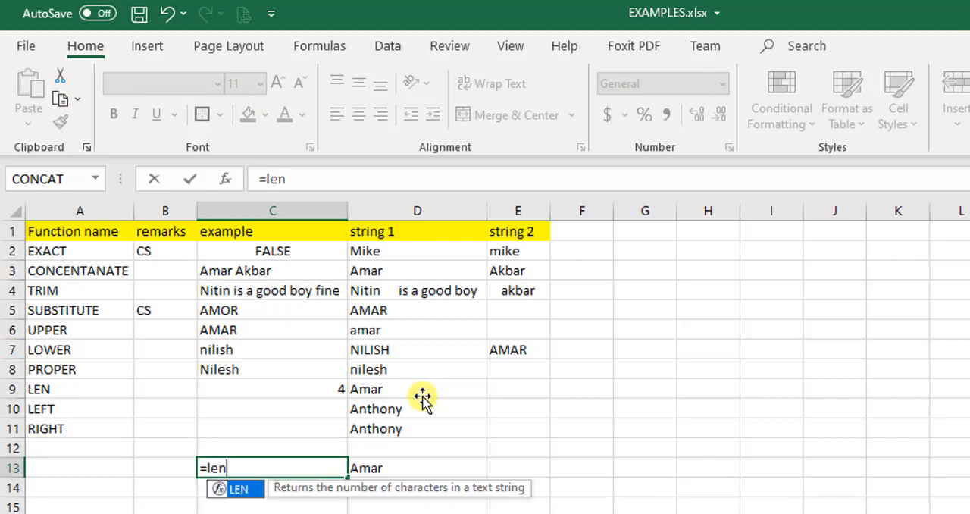
type("(")
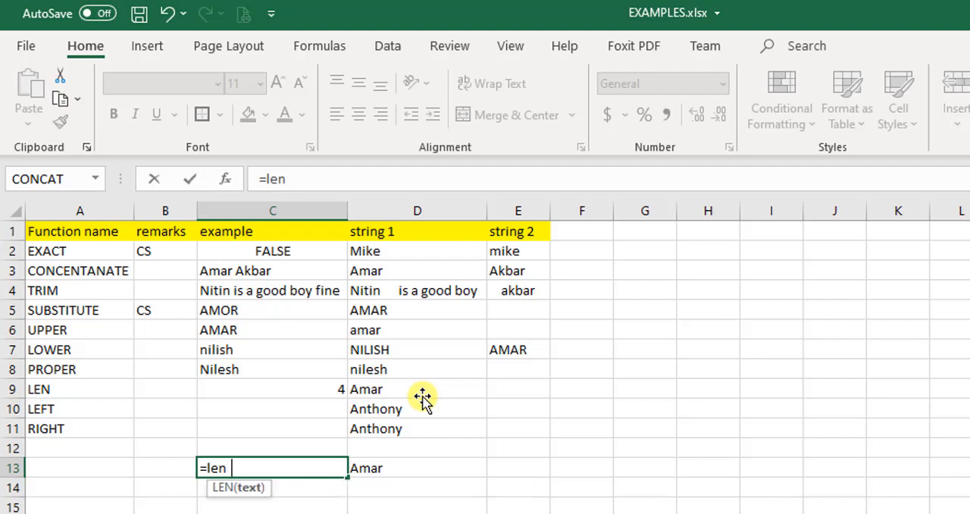
type("trr")
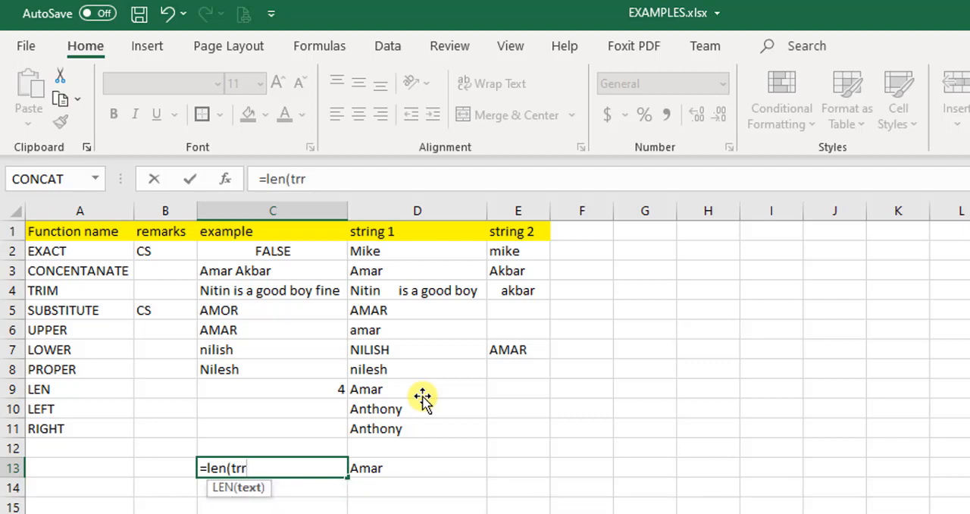
key("BackSpace")
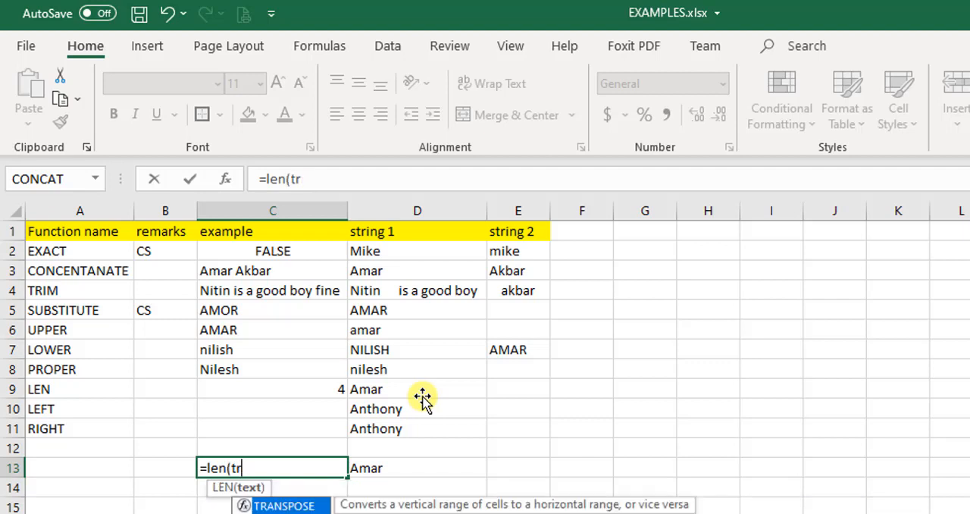
type("im")
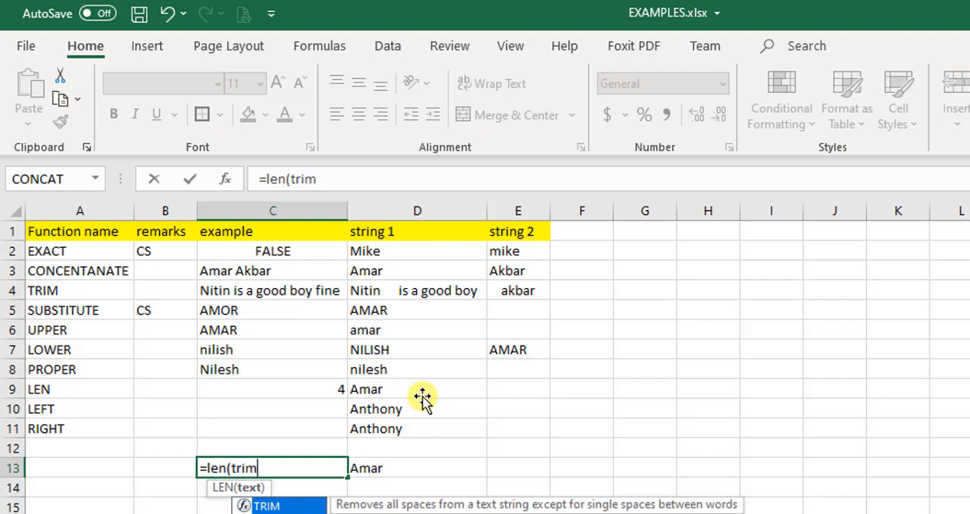
type("(")
key("Right")
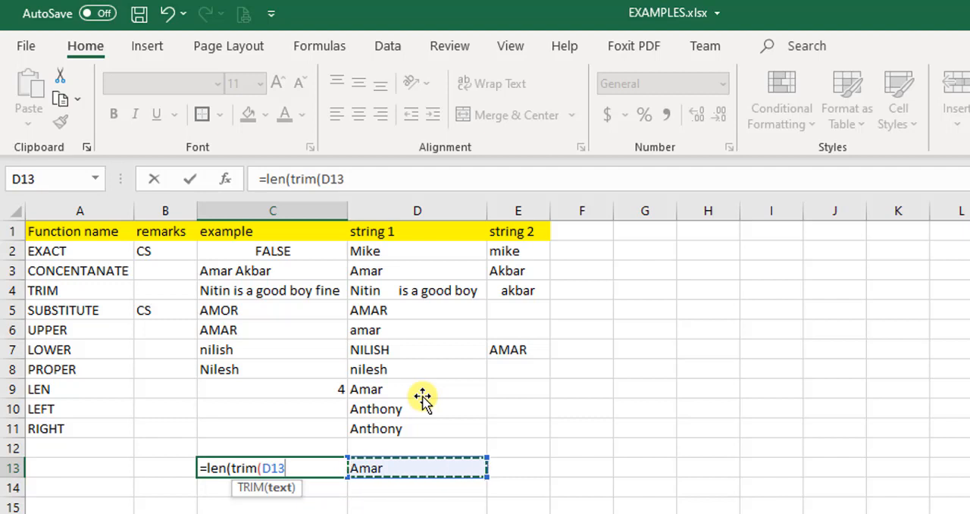
type(")")
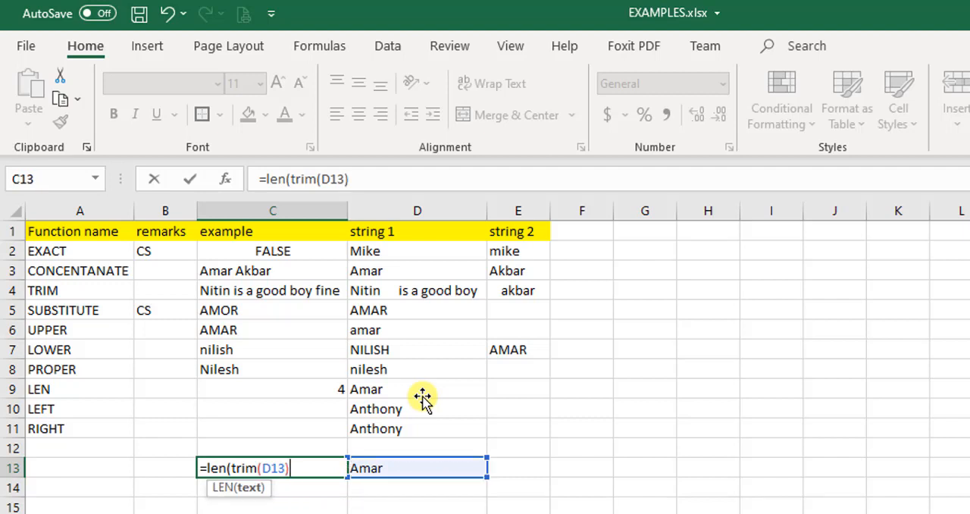
type(")")
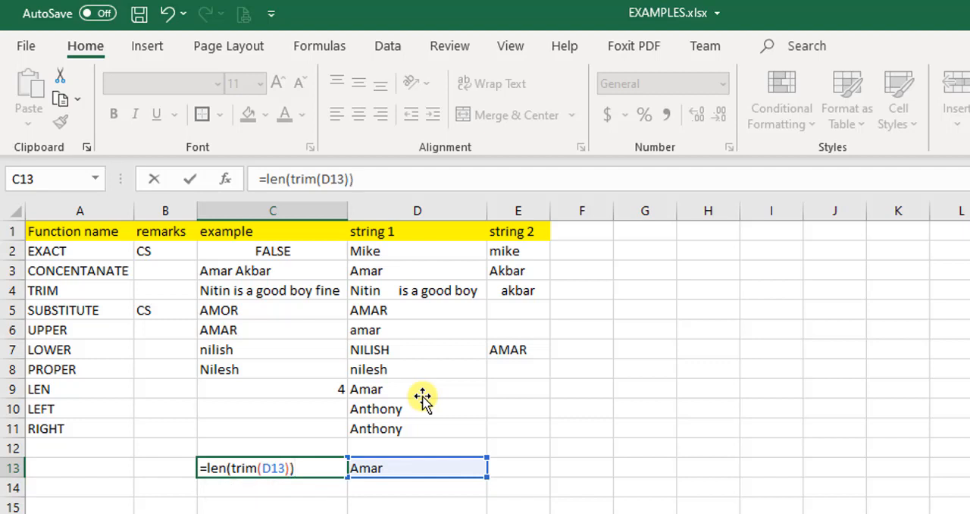
key("Return")
key("Up")
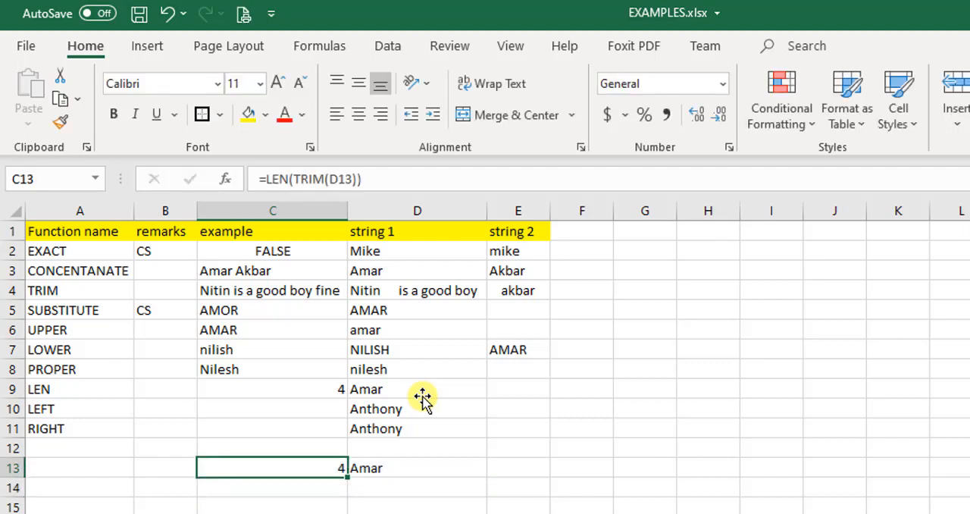
Clear the test formula in C13 and the test text in D13
key("Right")
key("Left")
key("Delete")
key("Right")
key("Delete")
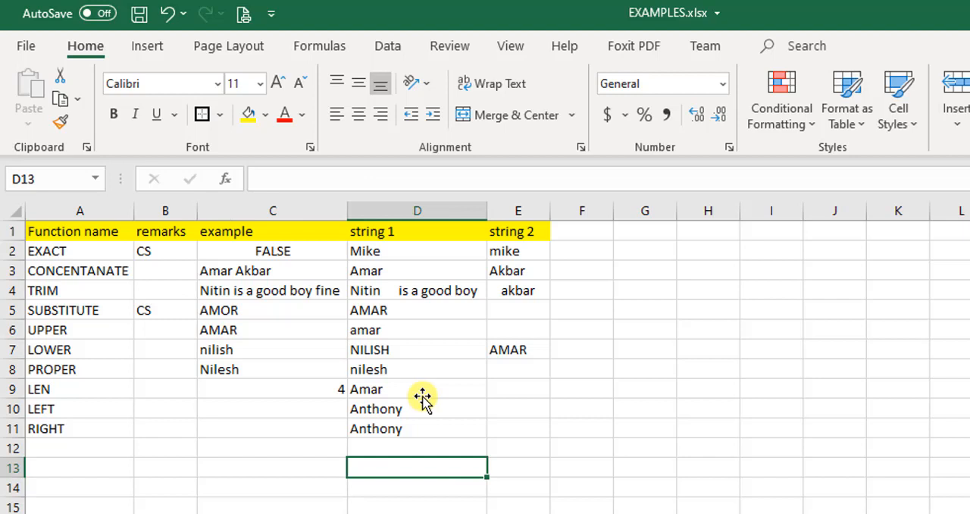
Enter the formula =LEFT(D10,3) in C10 to extract the first three characters of the text in D10
key("Up")
key("Up")
key("Up")
key("Left")
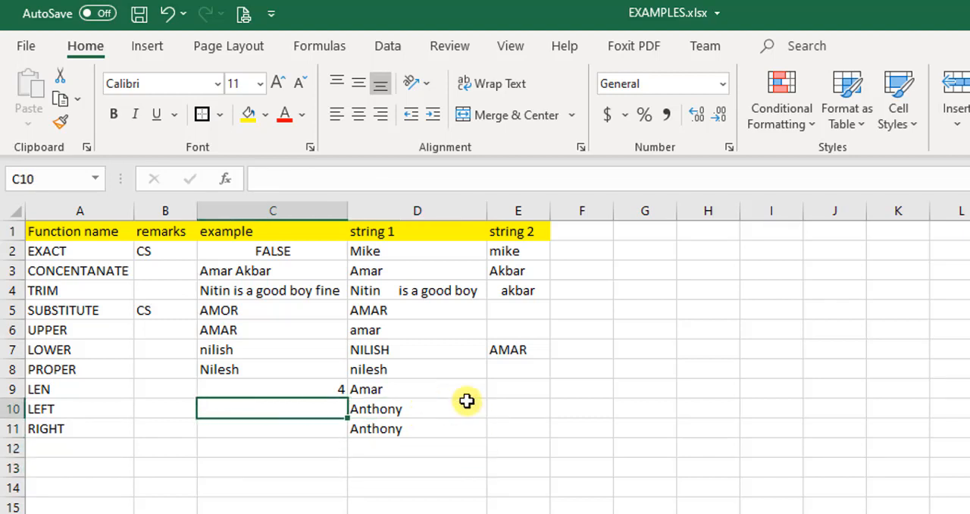
key("Left")
key("Left")
key("Down")
key("Up")
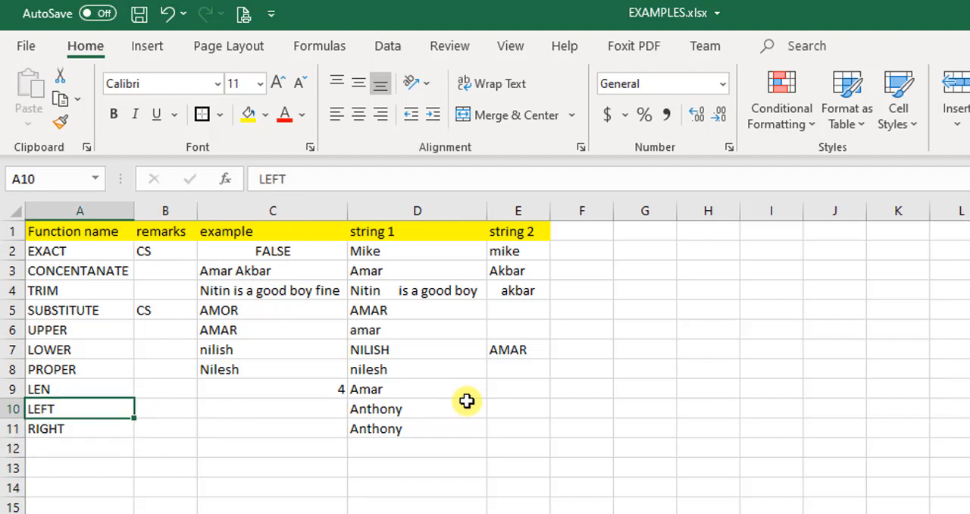
key("Right")
key("Right")
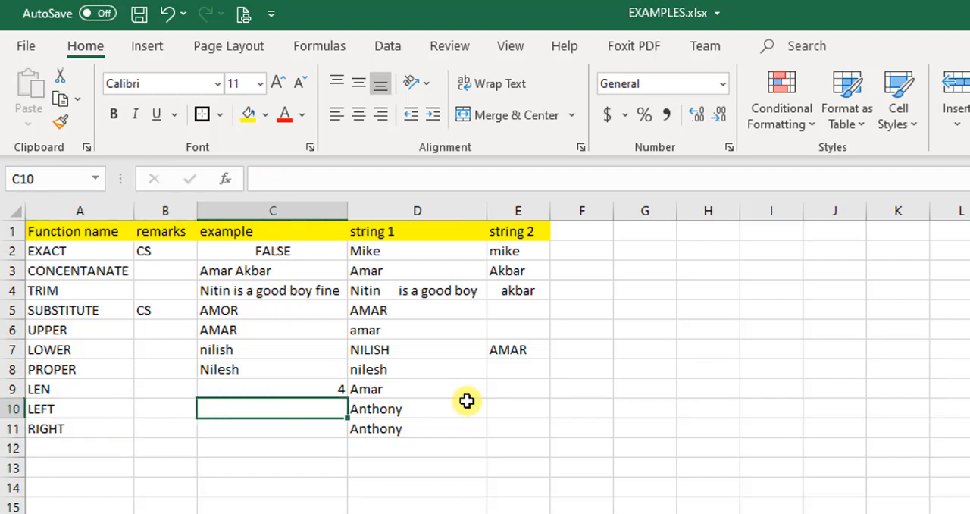
type("=l")
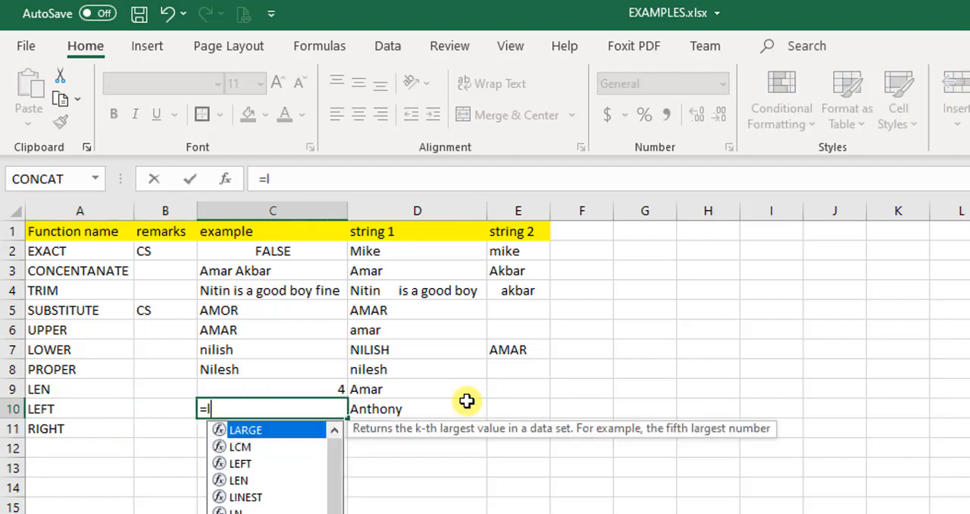
type("eft")
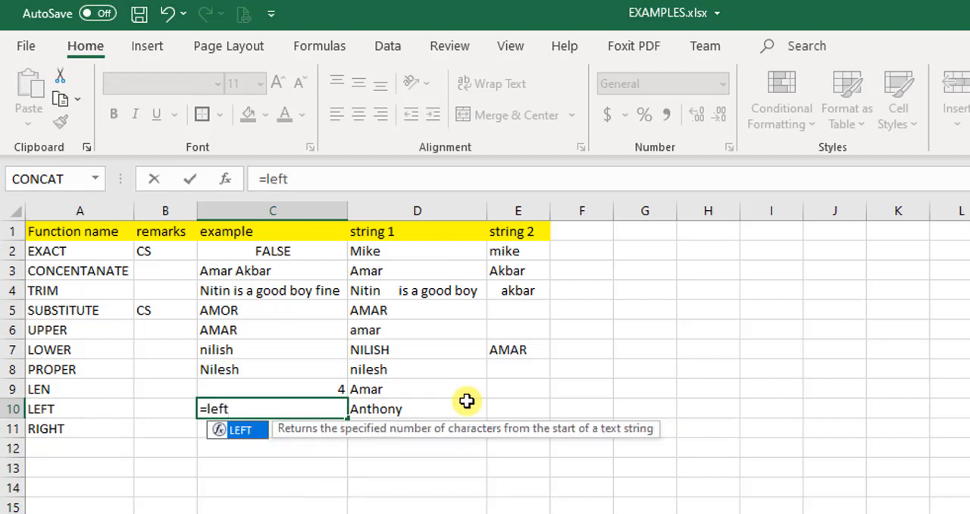
type("(")
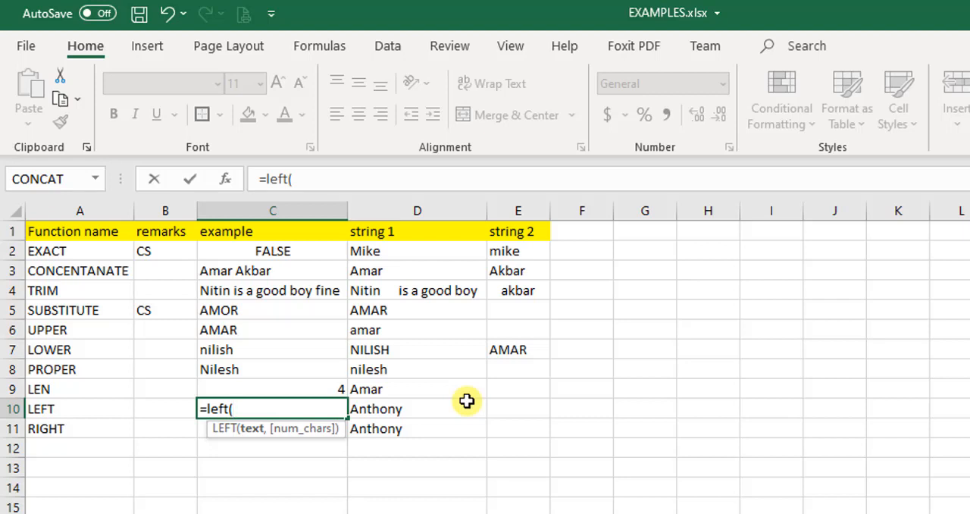
left_click(466, 401)
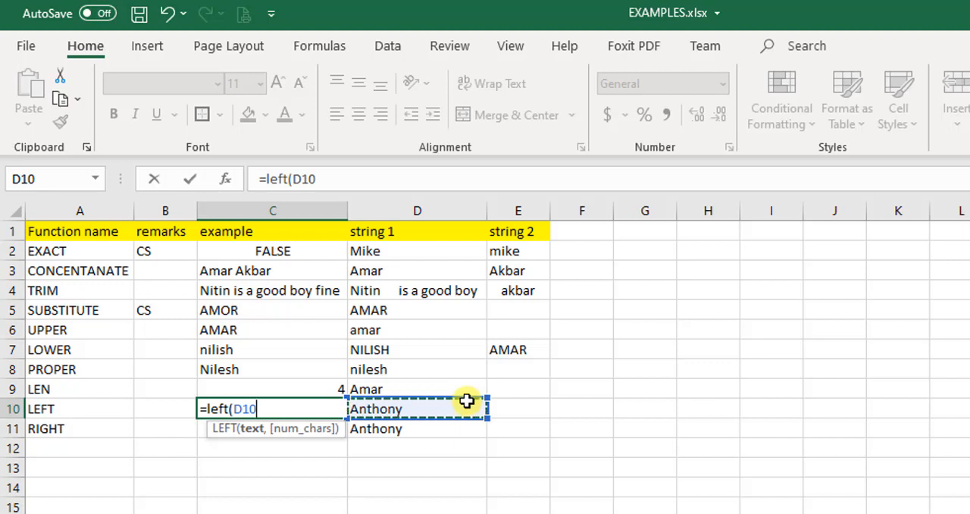
type(",")
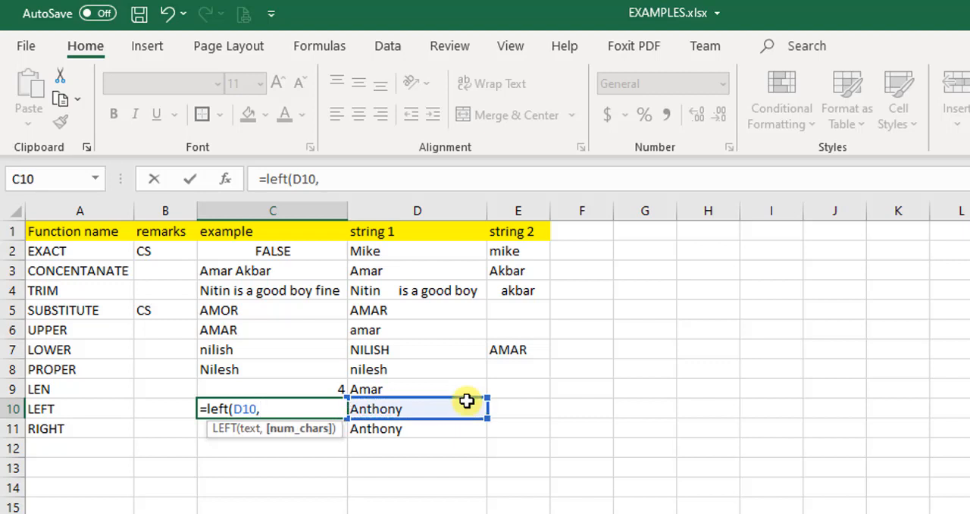
type("3)")
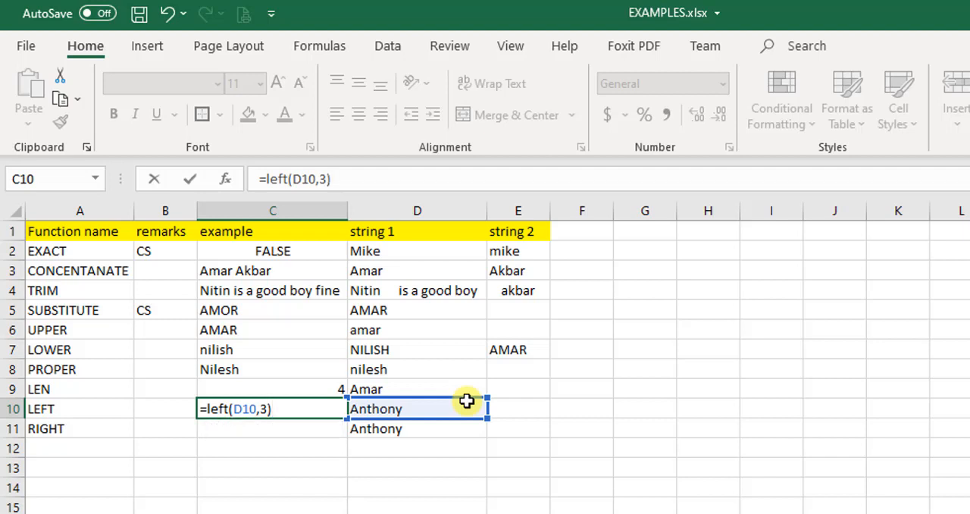
key("Return")
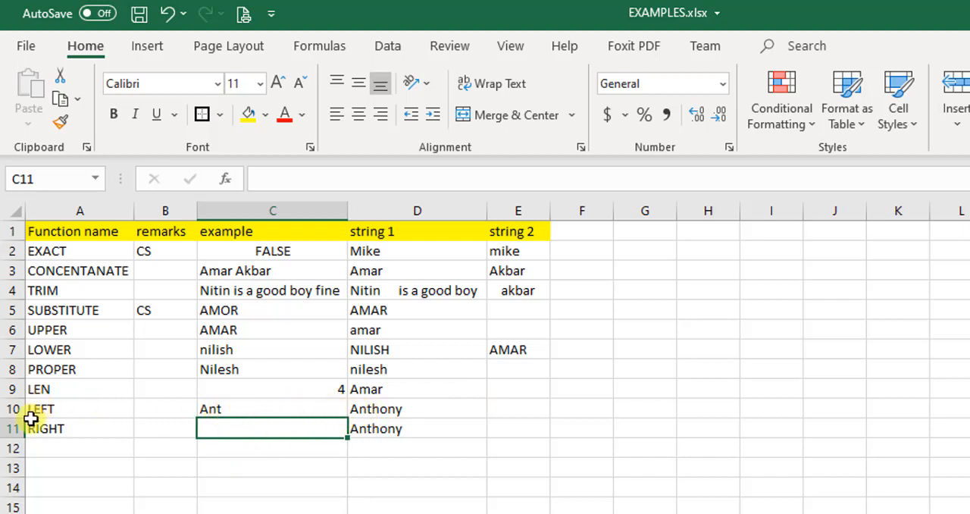
Enter the formula =RIGHT(D11,3) in C11 to extract the last three characters of the text in D11
left_click(86, 431)
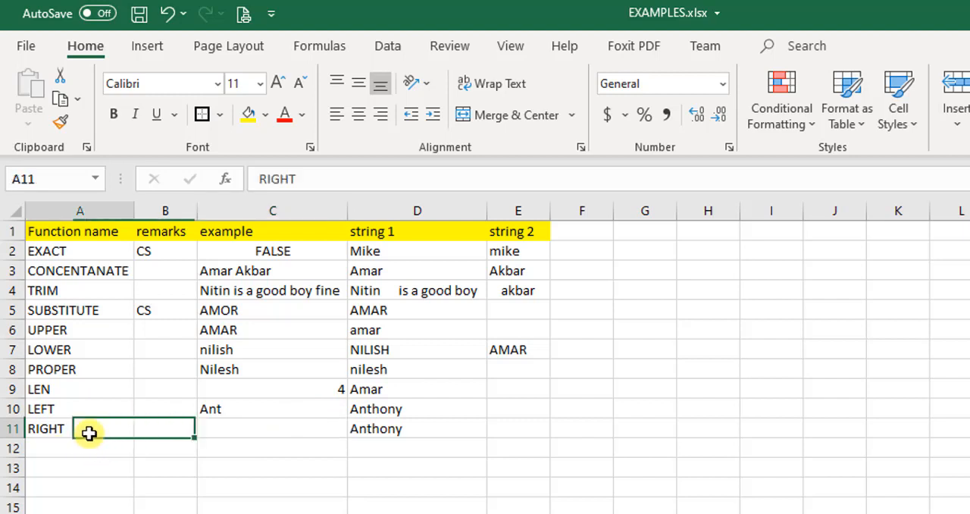
left_click(235, 422)
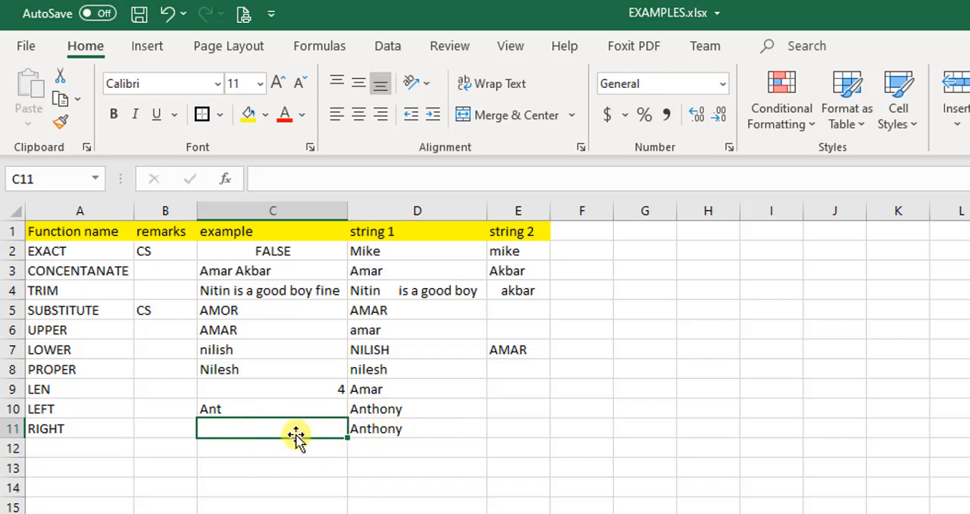
type("=right")
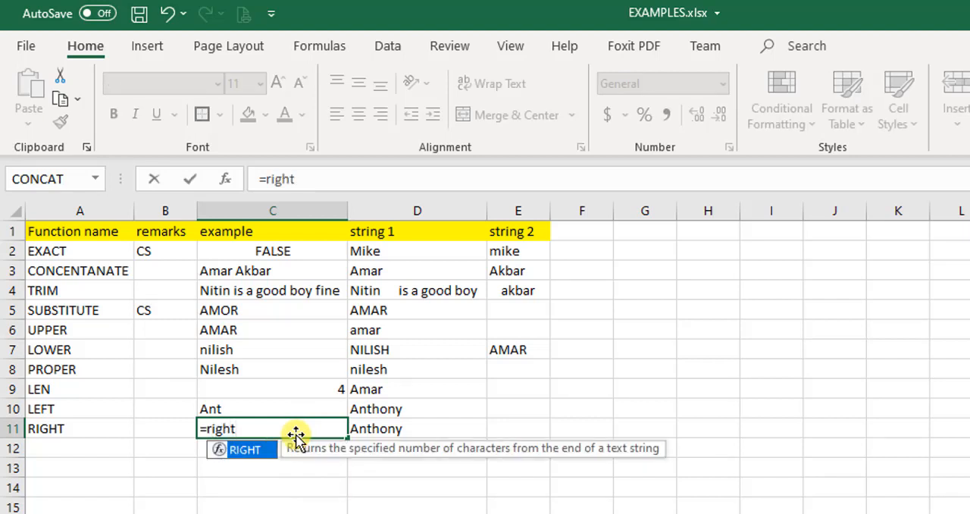
type("(")
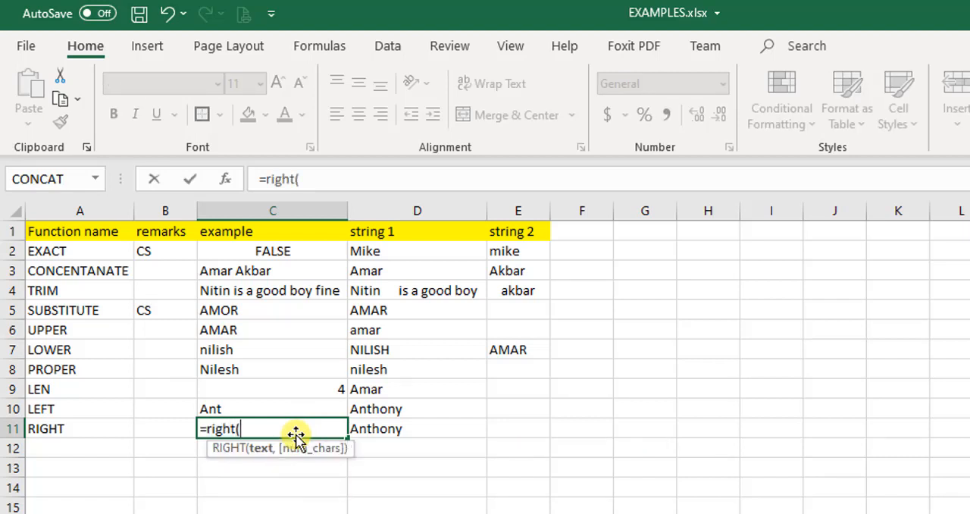
key("Right")
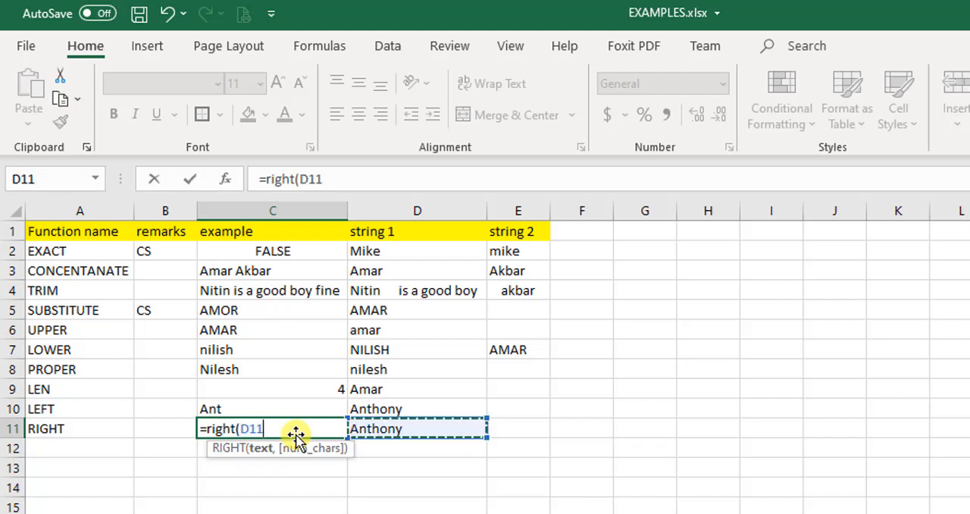
type(",3")
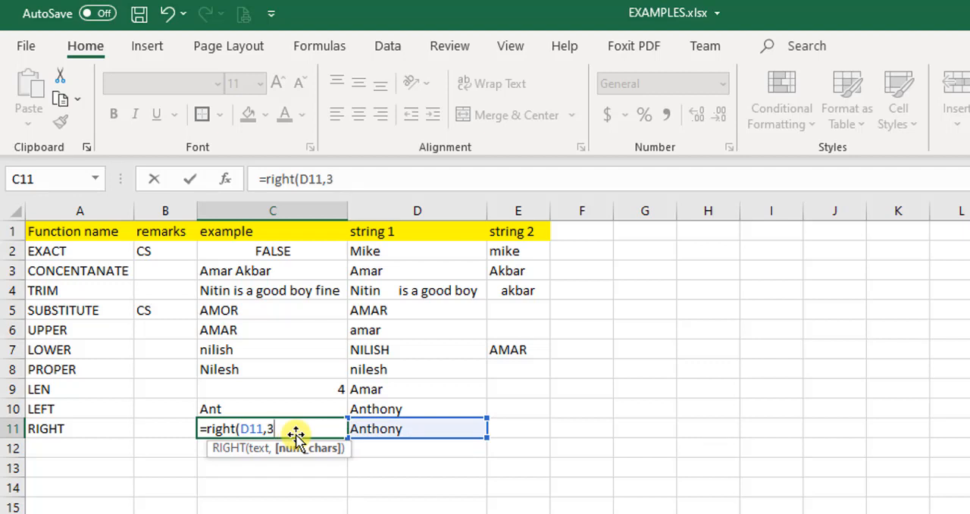
type(")")
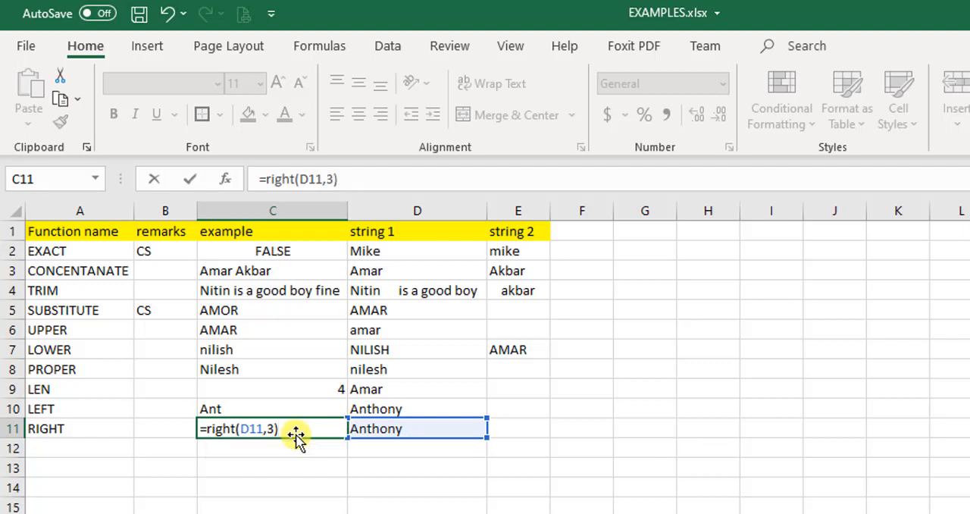
key("Return")
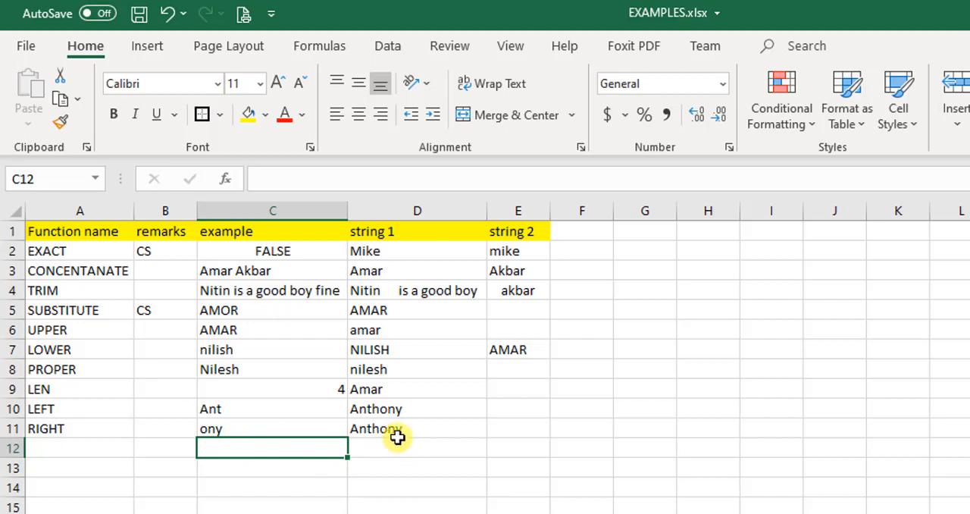
left_click(285, 430)
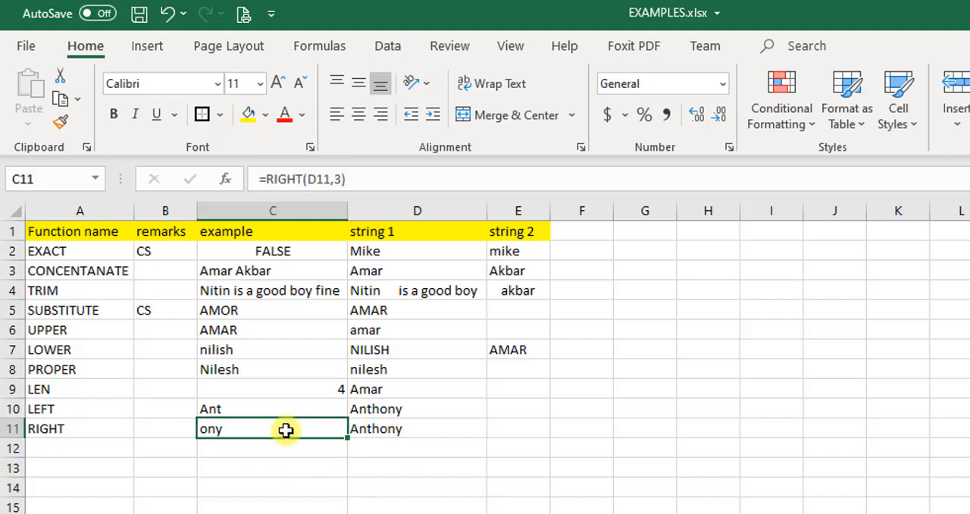